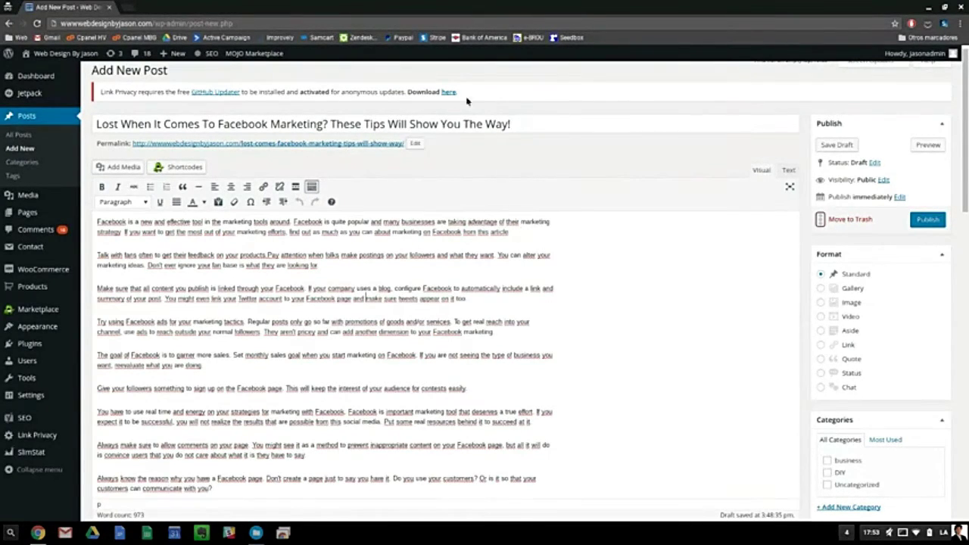
- Look over the draft post's title and read through the article body
click(481, 133)
key(ctrl+a)
click(415, 299)
scroll(416, 298, down, 10)
scroll(415, 298, up, 9)
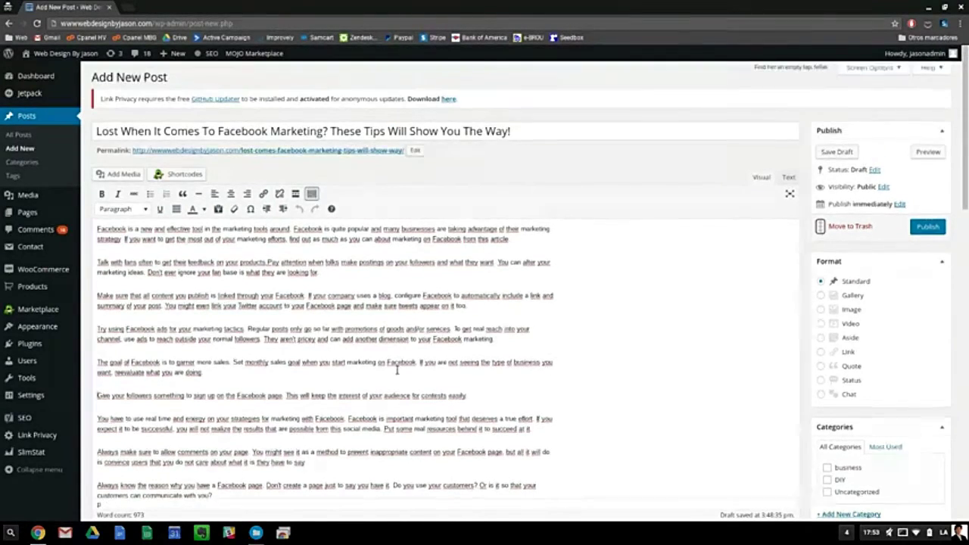
scroll(397, 369, down, 10)
scroll(397, 369, up, 10)
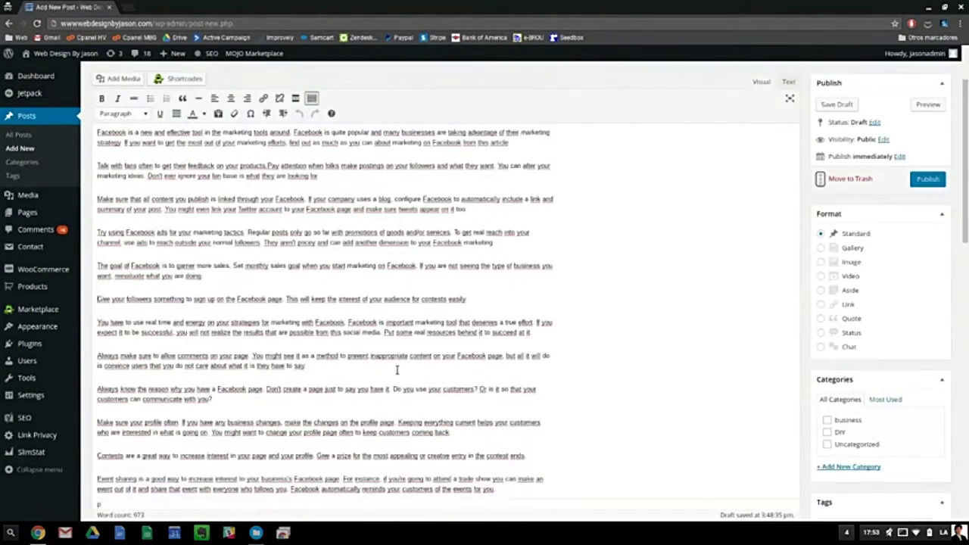
scroll(396, 369, up, 3)
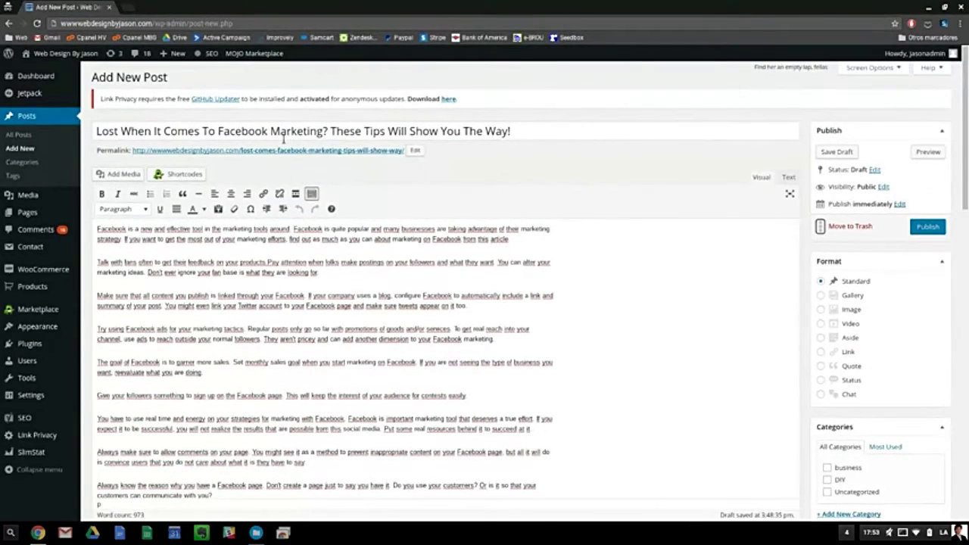
- Examine the wording of the post title, in particular the keyword phrase "Facebook Marketing"
double_click(170, 135)
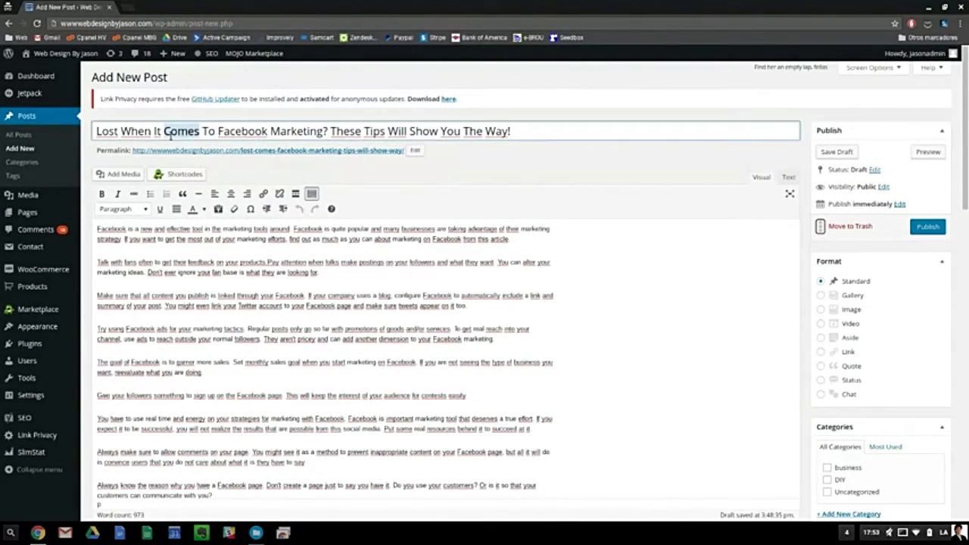
double_click(231, 134)
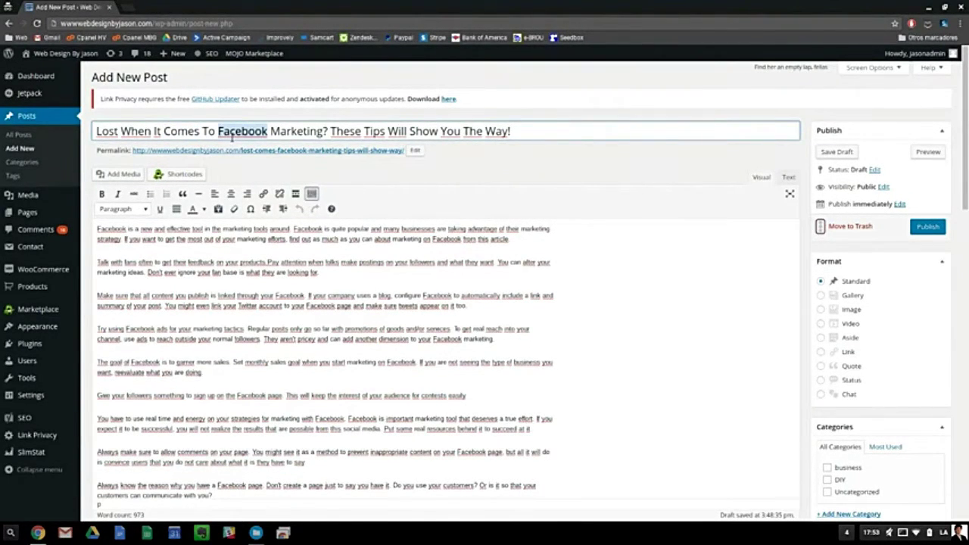
click(497, 137)
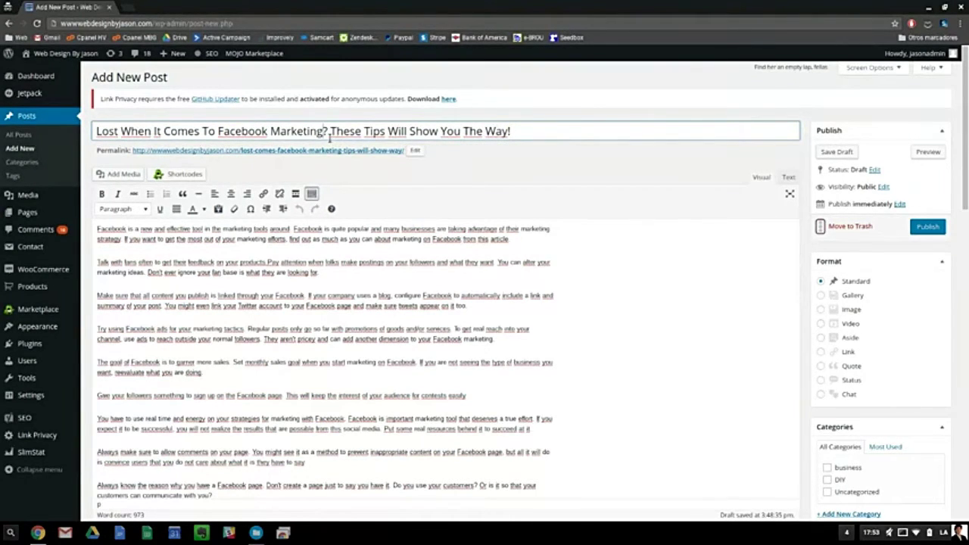
mouse_move(326, 134)
mouse_down()
mouse_move(221, 135)
mouse_move(328, 139)
mouse_up()
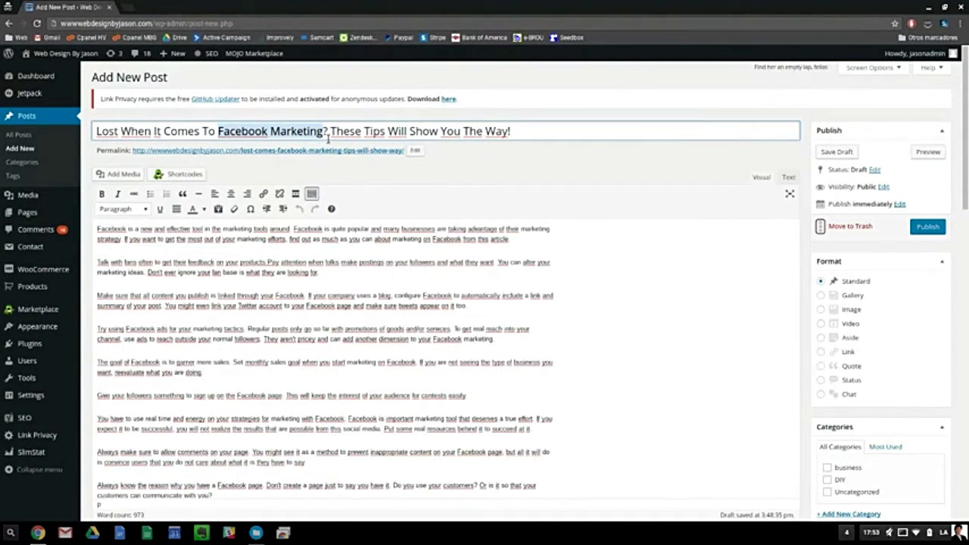
click(328, 140)
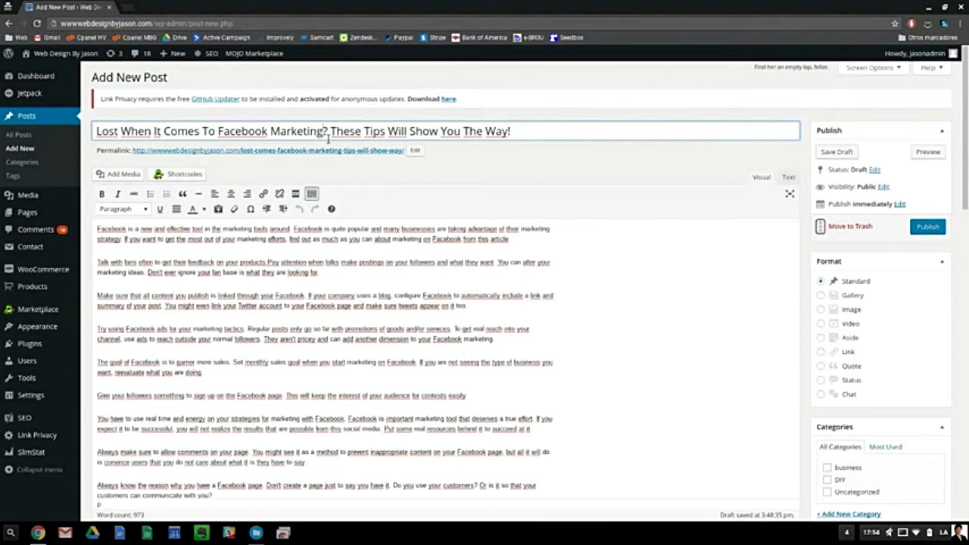
key(ctrl+a)
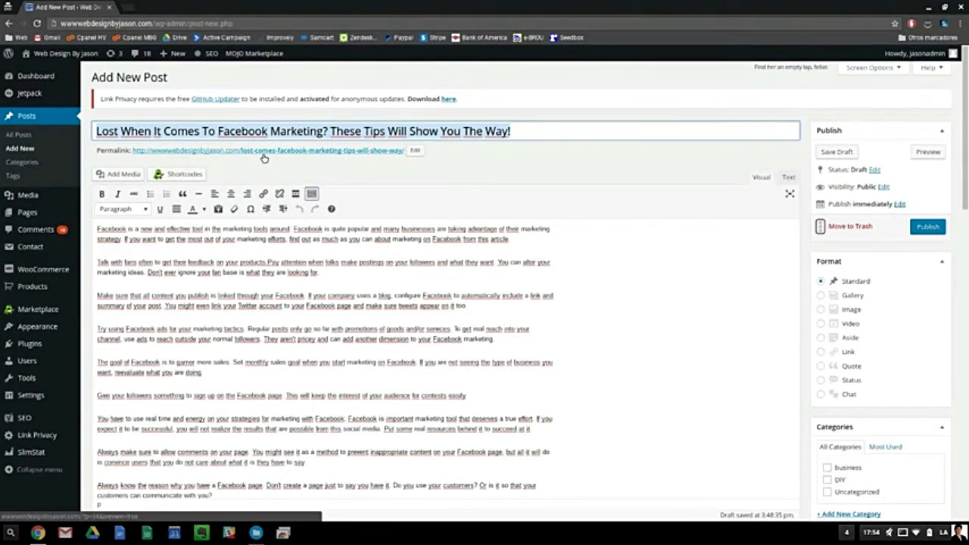
click(246, 295)
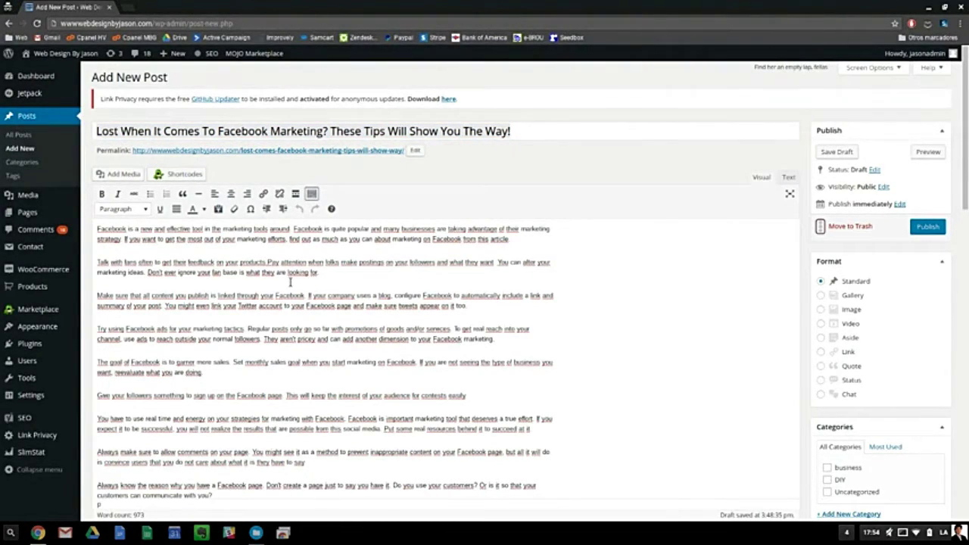
click(579, 135)
click(331, 279)
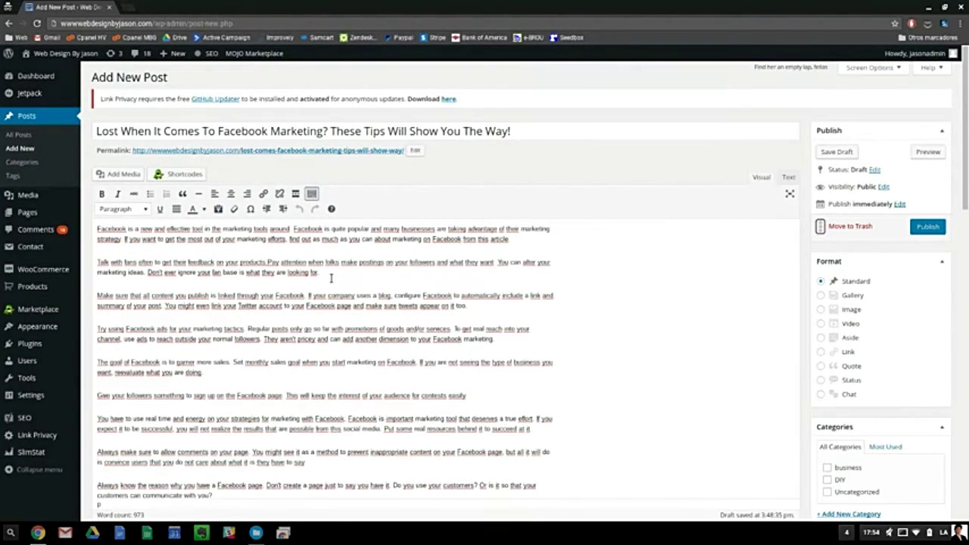
triple_click(521, 138)
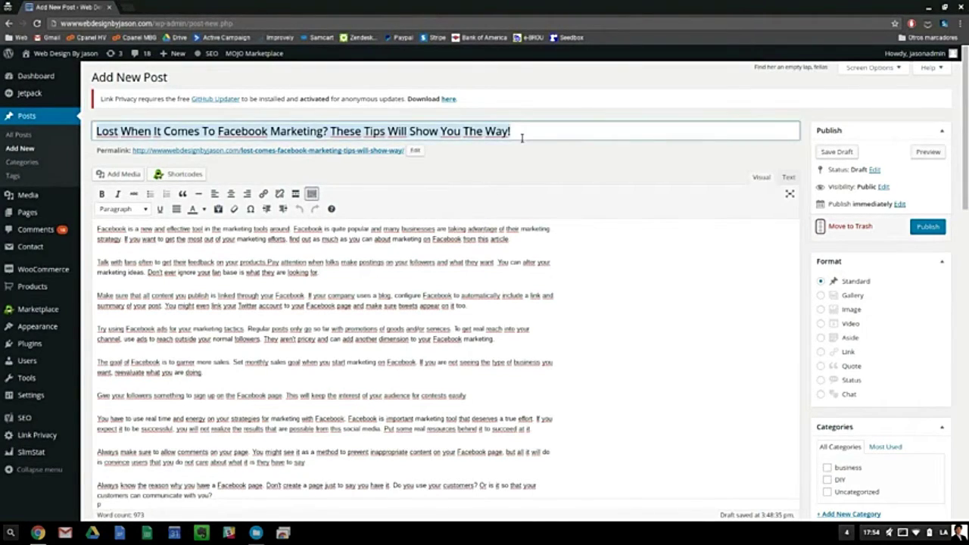
click(485, 161)
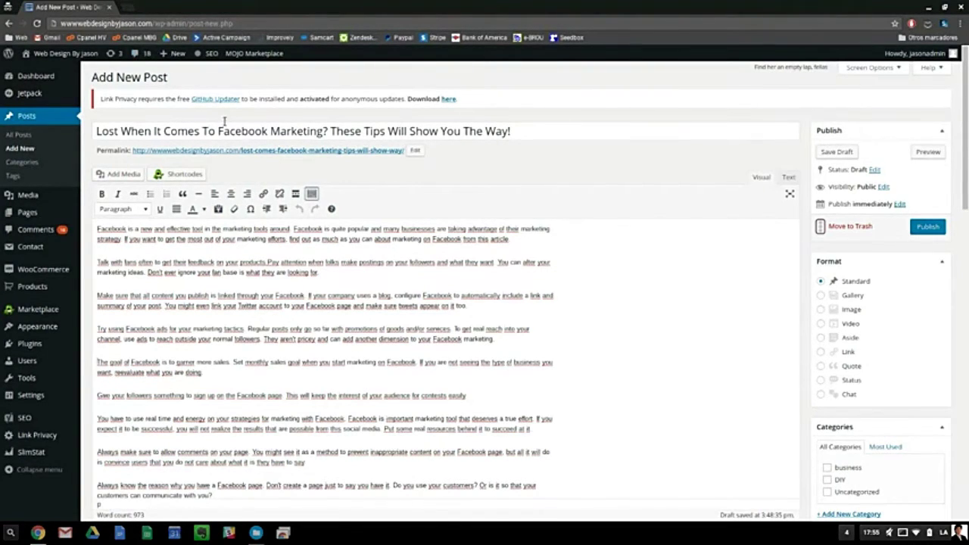
click(130, 133)
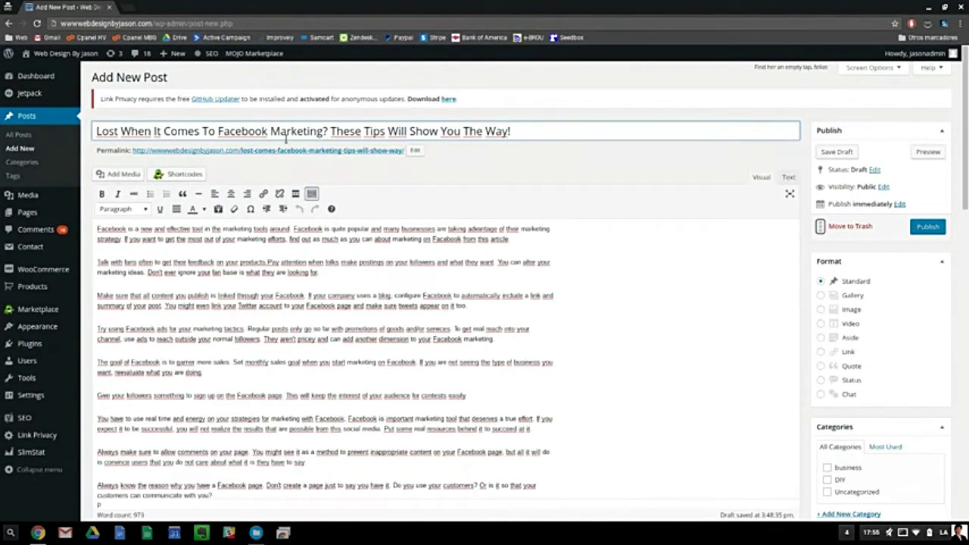
- Shorten the post's permalink slug to facebook-marketing
click(424, 154)
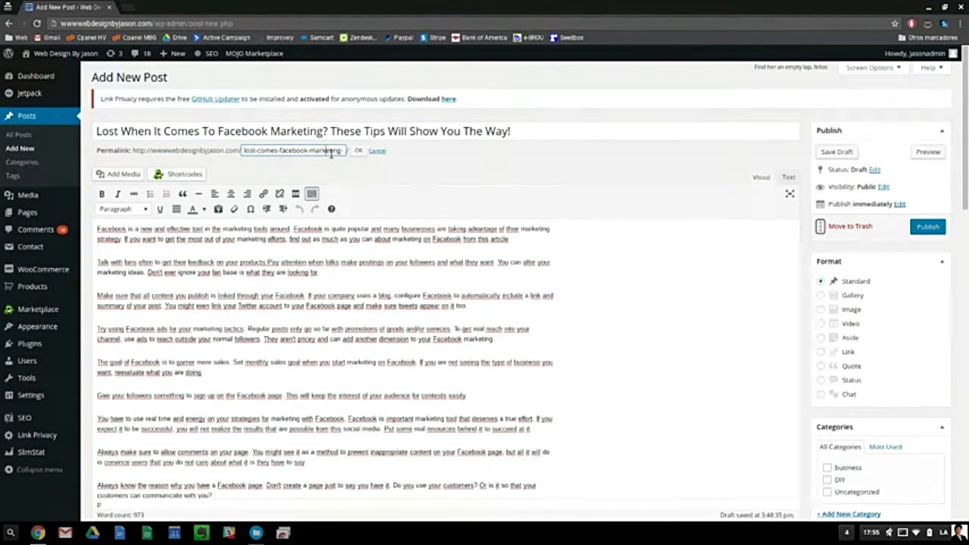
key(Right)
key(Right)
key(Right)
key(Right)
key(Right)
key(Right)
key(Right)
key(Right)
key(Right)
key(Right)
key(Right)
key(Right)
key(Right)
key(Right)
key(Right)
key(Right)
key(Right)
key(Right)
key(Left)
key(Left)
key(Left)
key(Left)
key(Left)
key(Left)
key(Left)
key(Left)
key(Left)
key(Left)
key(Left)
key(Left)
key(Left)
key(Left)
key(Left)
key(BackSpace)
key(BackSpace)
key(BackSpace)
key(BackSpace)
key(shift+End)
key(Delete)
key(Left)
key(Left)
key(Left)
key(Left)
key(Left)
key(Left)
key(Left)
key(Left)
key(Left)
key(Left)
key(Left)
key(Left)
key(Left)
key(Left)
key(Left)
key(Left)
key(shift+End)
key(shift+Home)
key(BackSpace)
click(358, 150)
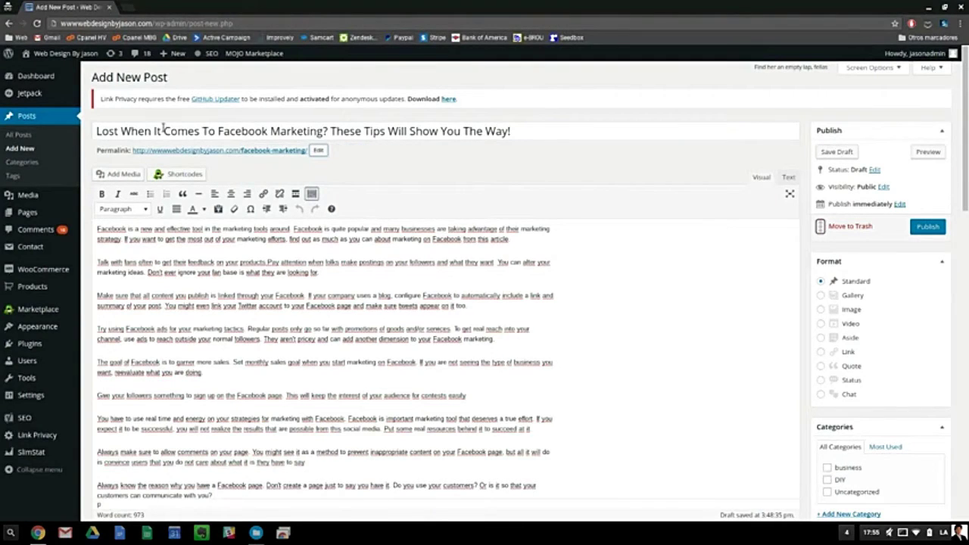
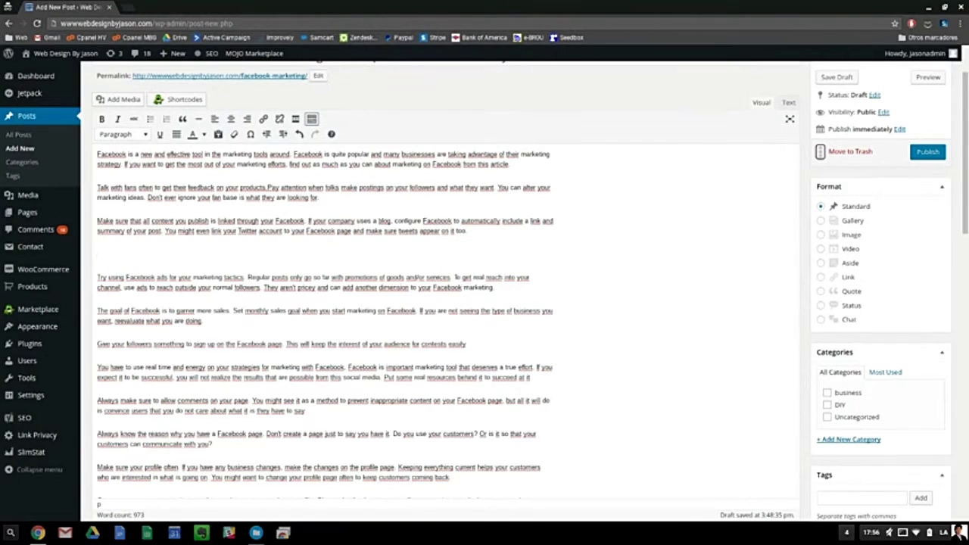
- Enter "Learn to Master Facebook Advertising" above the paragraph on trying Facebook ads and format it as Heading 2
text(Learn to)
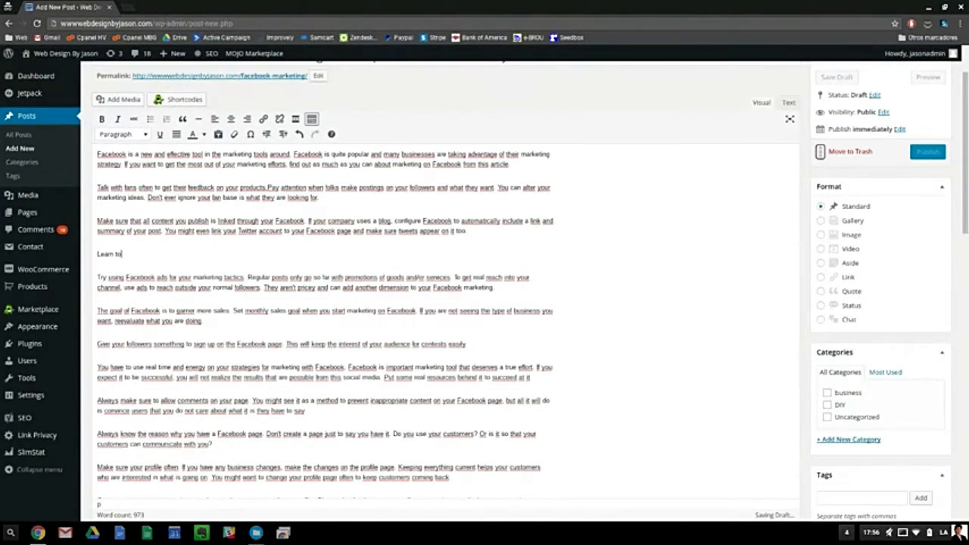
text( Master Facebook Advertising)
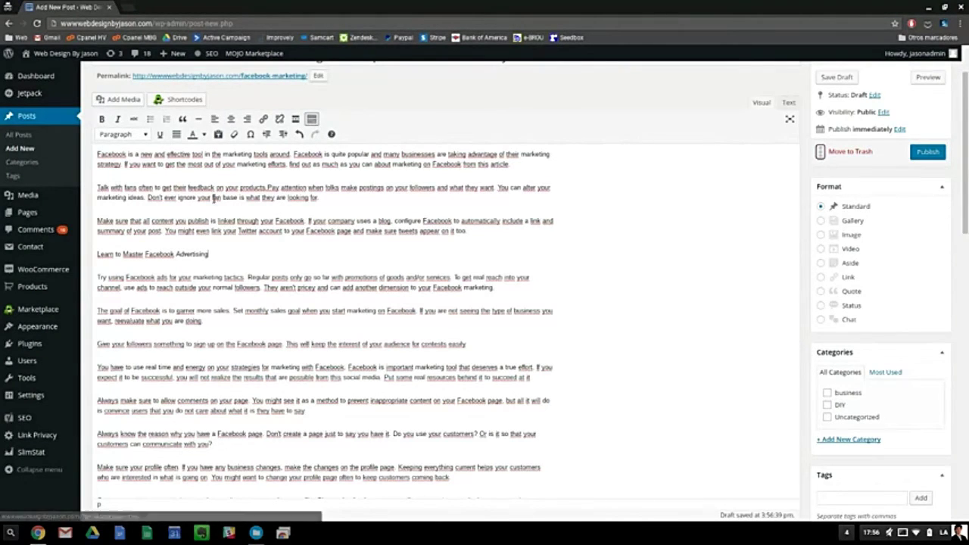
triple_click(197, 258)
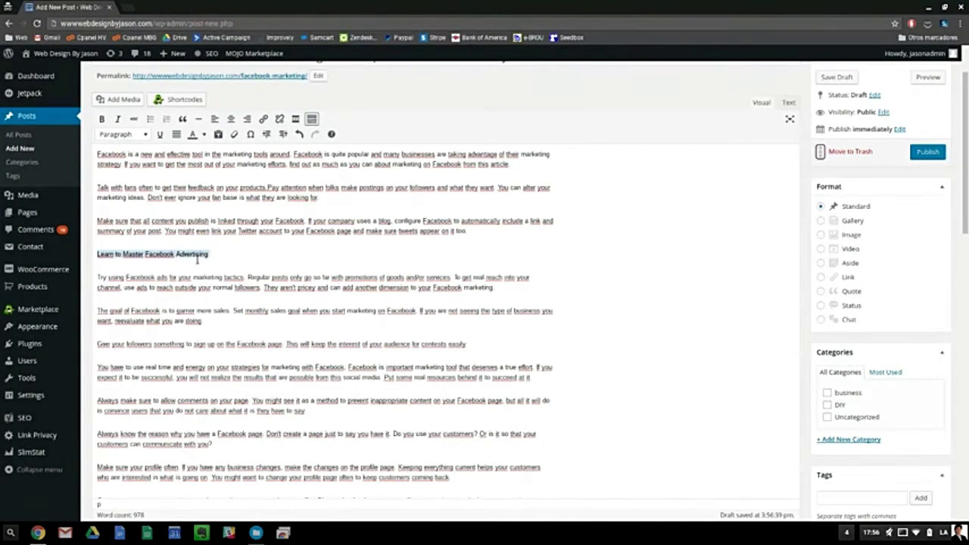
click(145, 135)
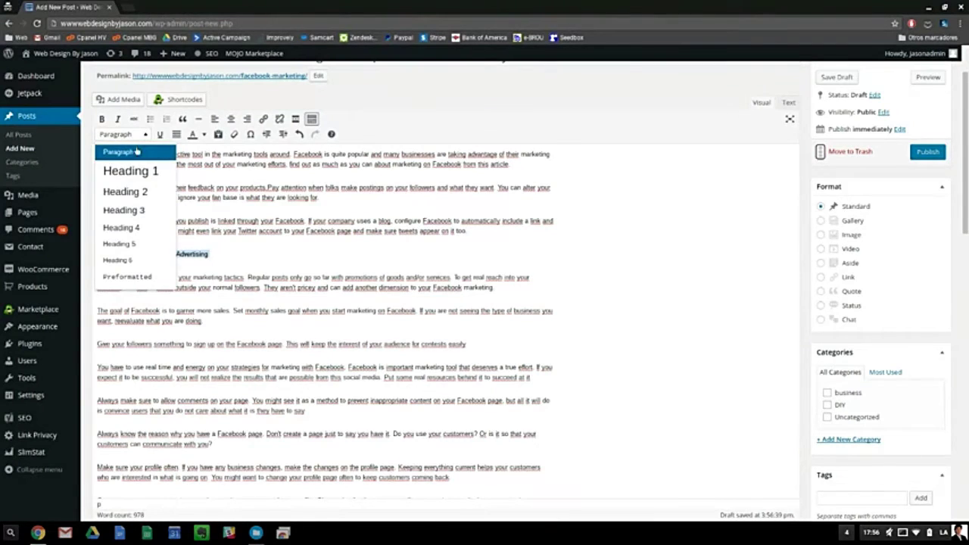
click(131, 193)
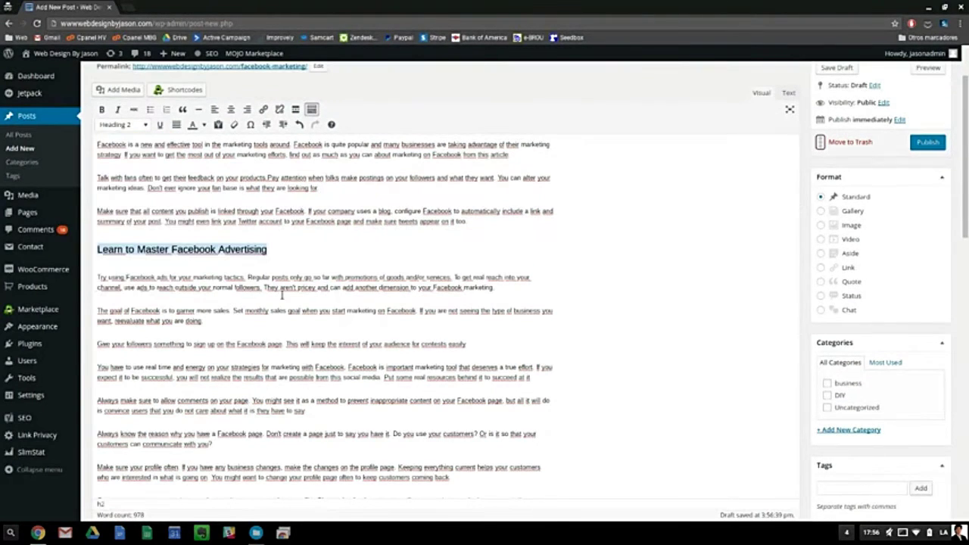
click(279, 290)
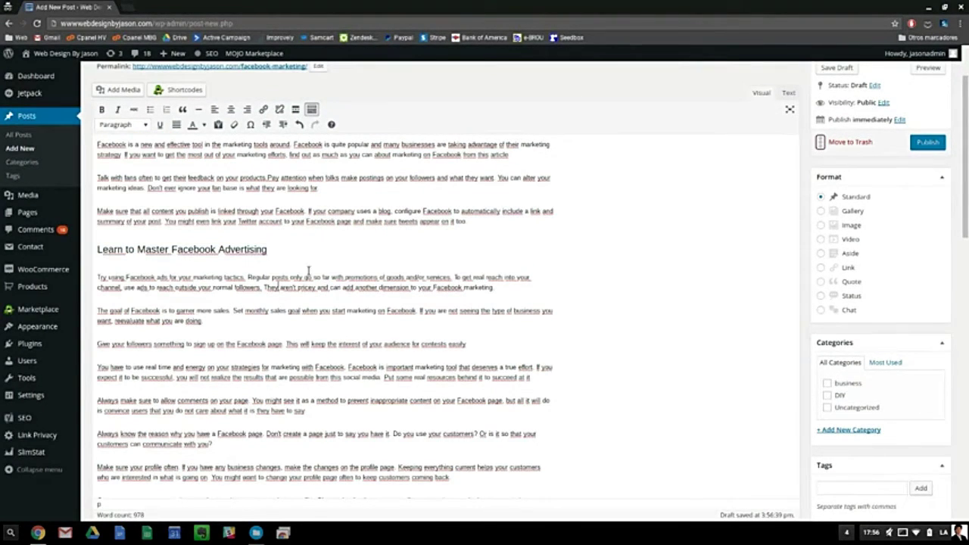
click(123, 124)
click(269, 302)
- Add the line "Bringing Traffic Using Social Media Marketing" below the paragraph about fans sharing posts with their friends
scroll(269, 302, down, 5)
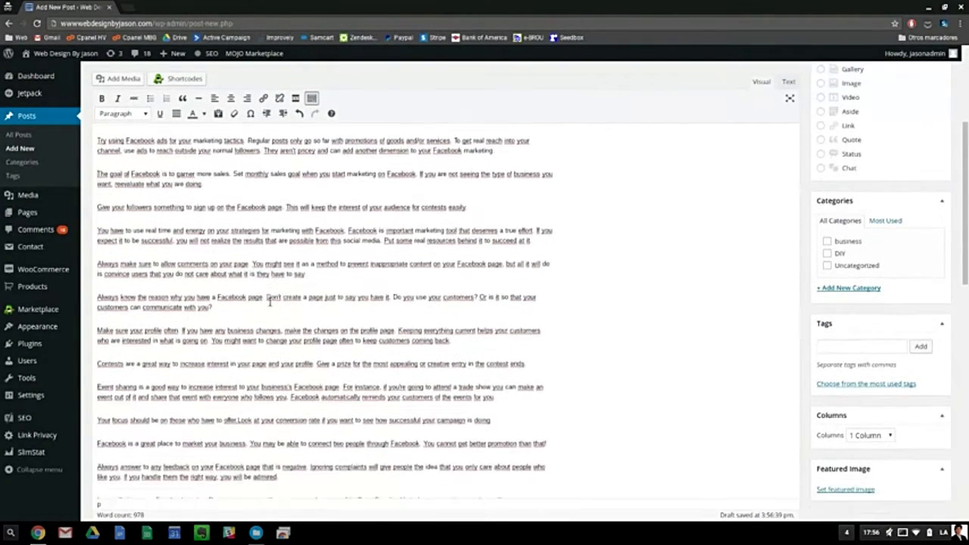
scroll(269, 301, down, 2)
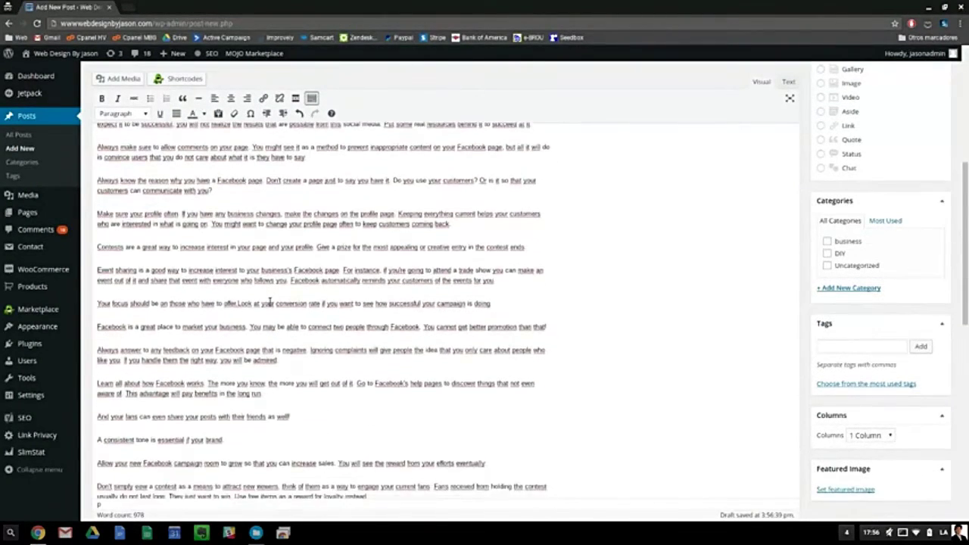
double_click(218, 440)
click(306, 416)
key(Return)
text(Fracebook)
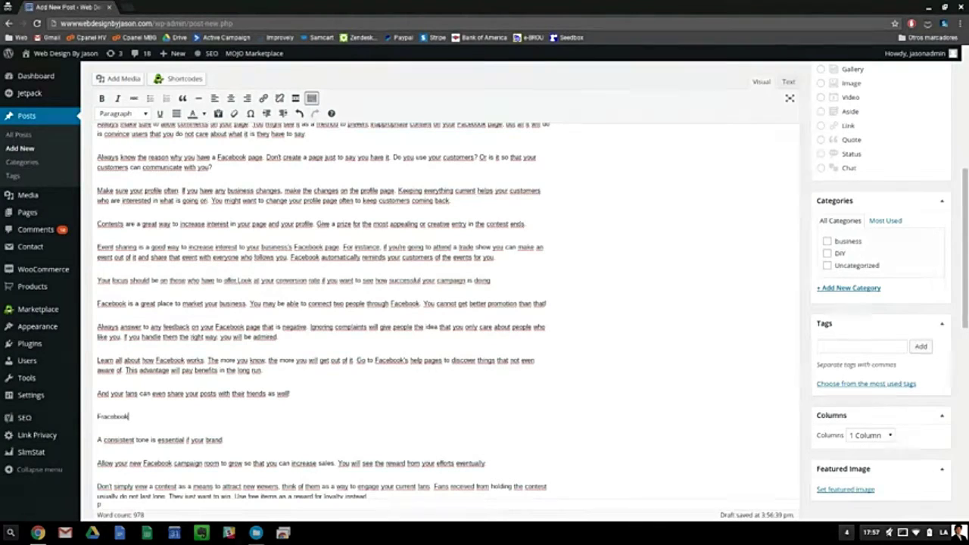
key(ctrl+a)
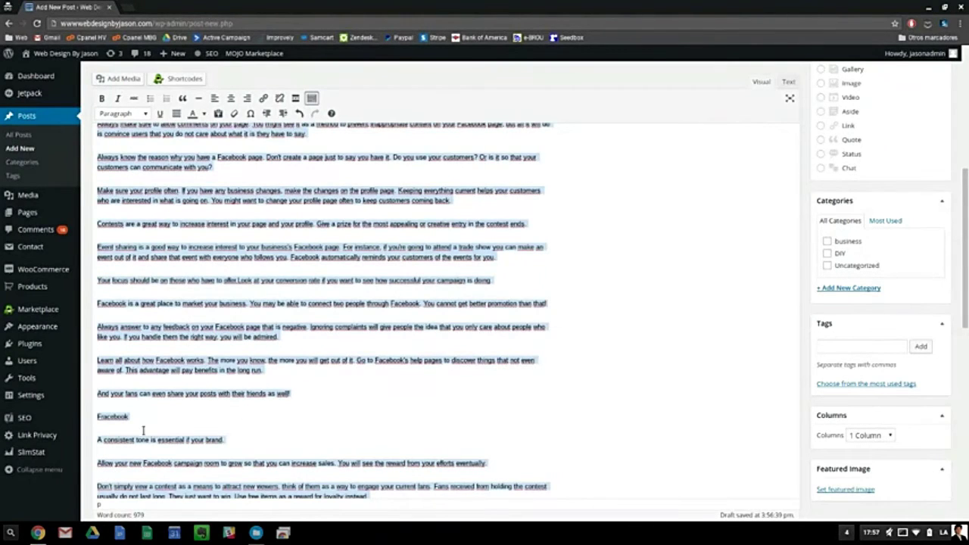
click(113, 420)
double_click(112, 417)
text(Bri)
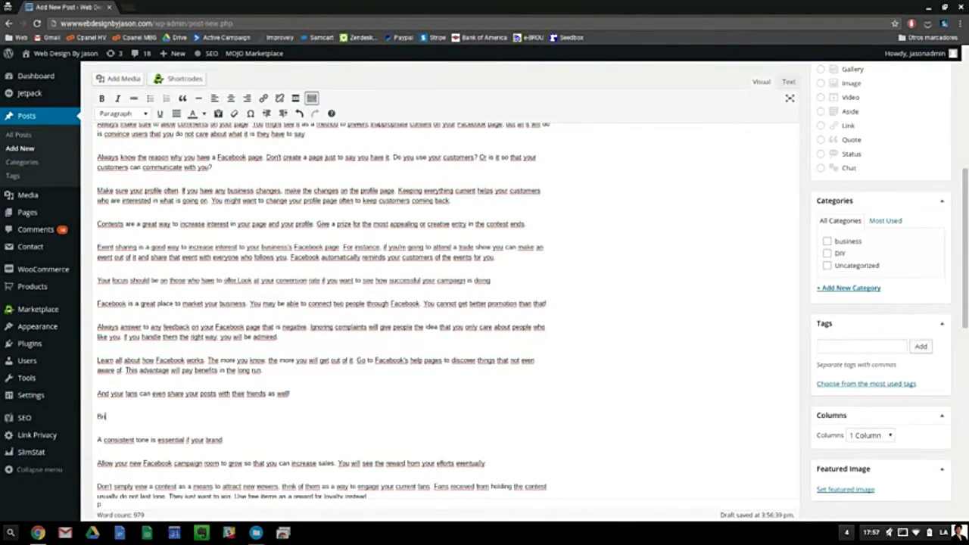
text(nging Traffic Using Social Media Marke)
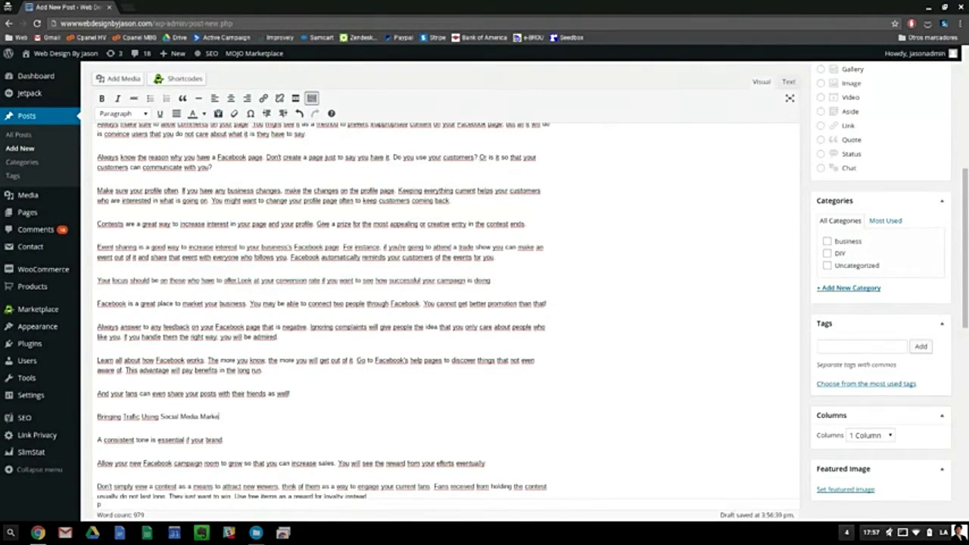
text(ting)
- Format the "Bringing Traffic Using Social Media Marketing" line as Heading 3
double_click(218, 418)
double_click(190, 418)
click(190, 420)
click(231, 417)
triple_click(231, 417)
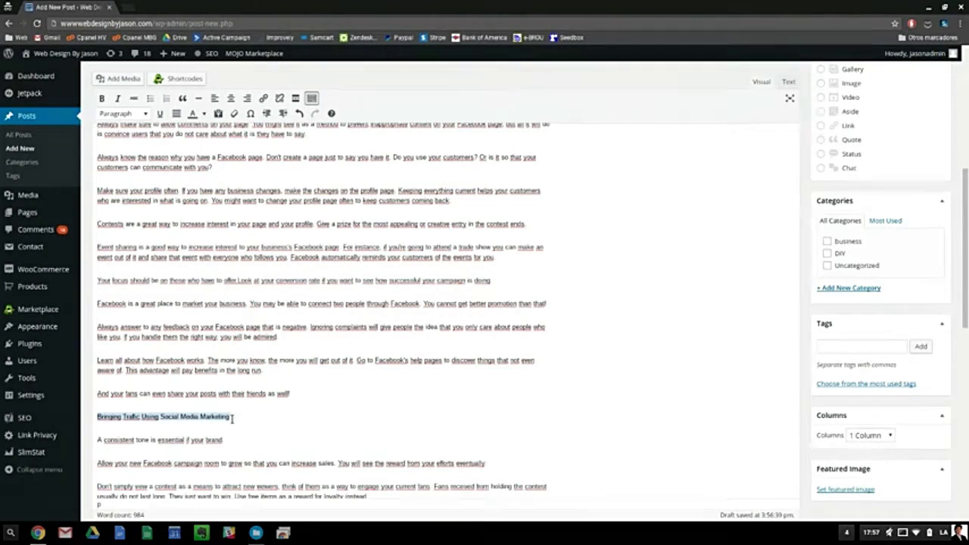
click(125, 114)
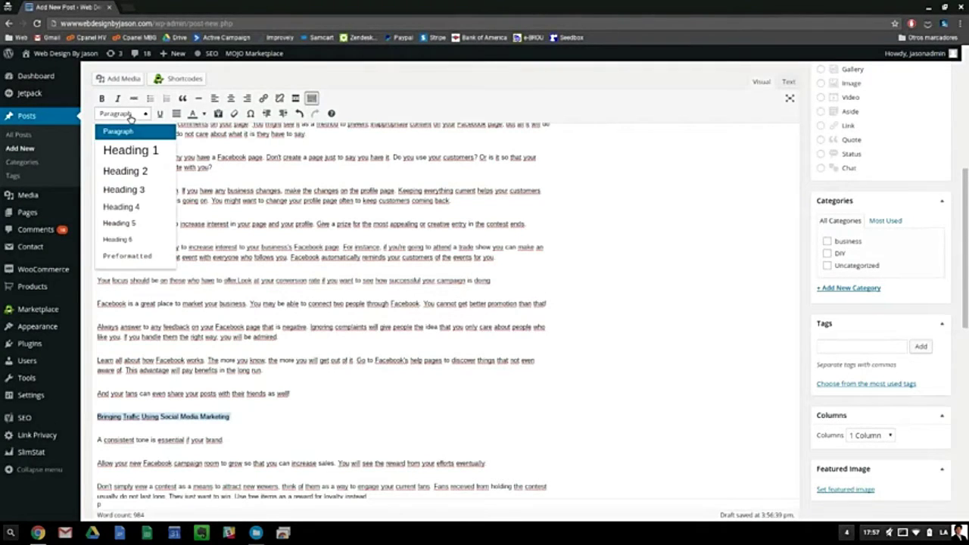
click(124, 189)
- Add the line "How to Start Implementing Right Now" above the paragraph about giving out too much personal information and format it as Heading 3
scroll(354, 275, down, 3)
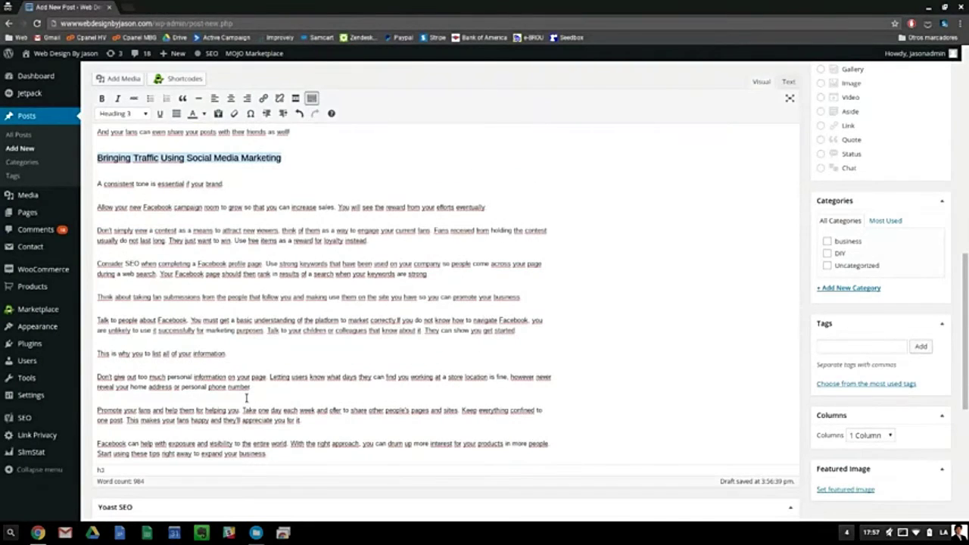
click(251, 354)
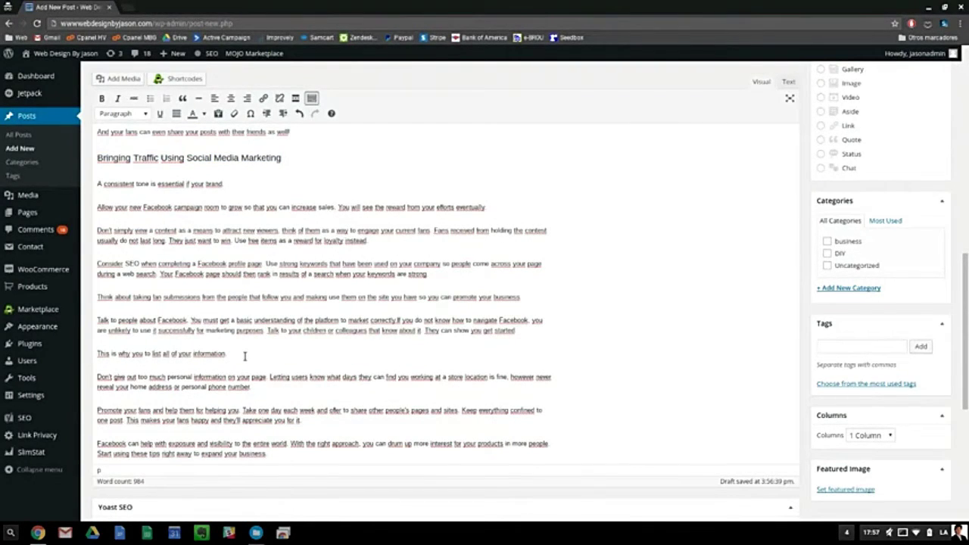
key(Return)
text(How )
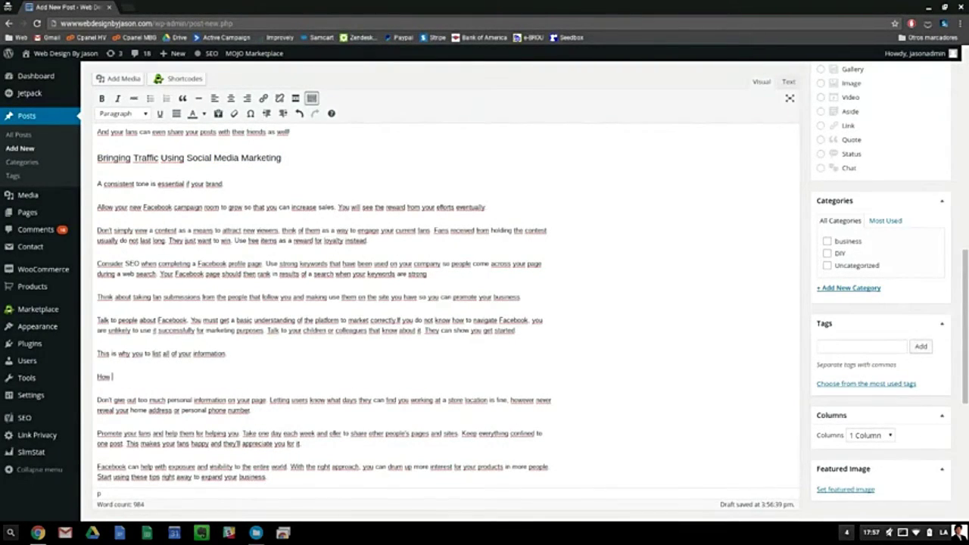
text(to Start Implementing Right Now)
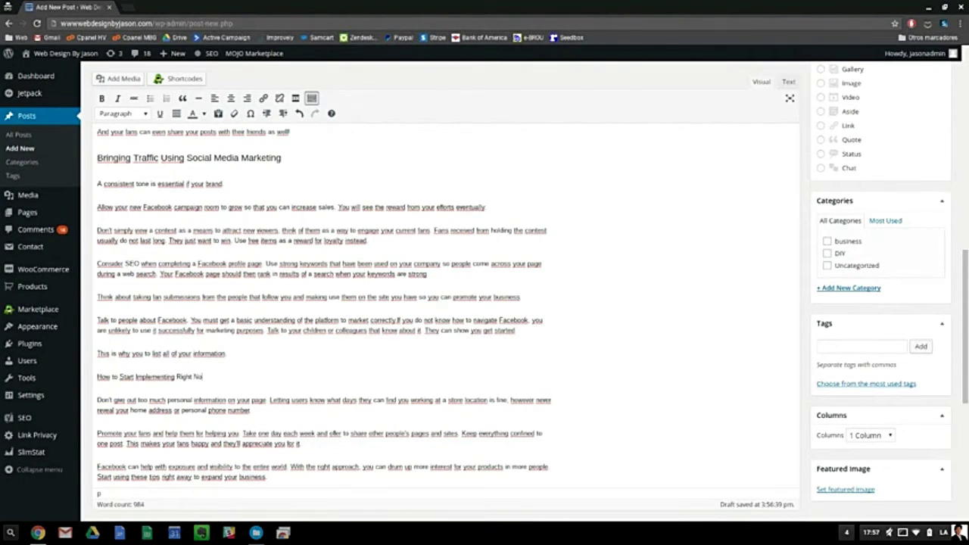
triple_click(154, 379)
click(130, 118)
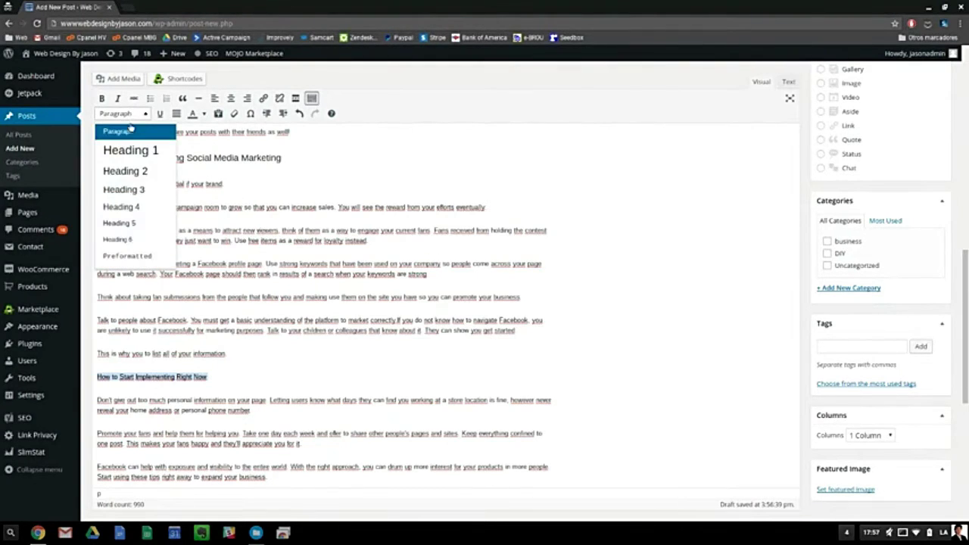
click(130, 191)
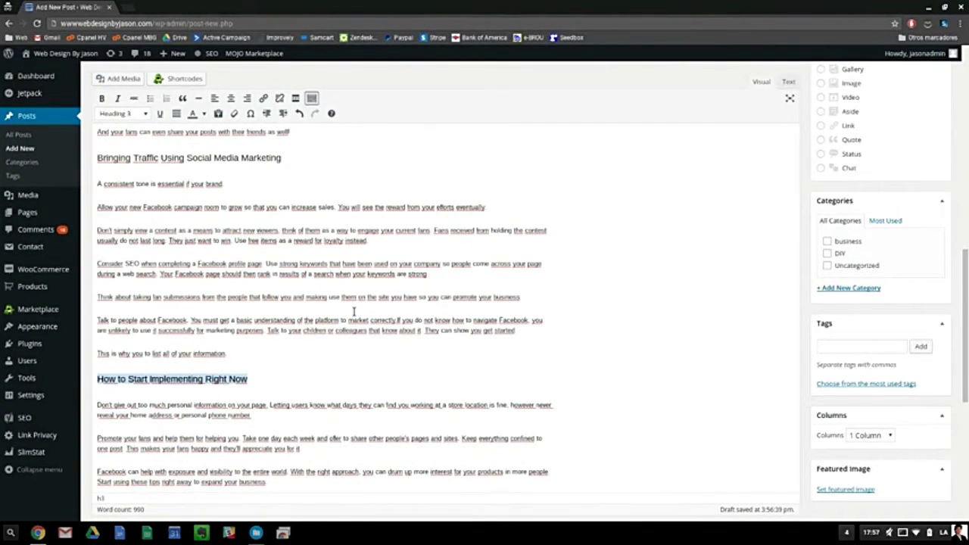
click(353, 311)
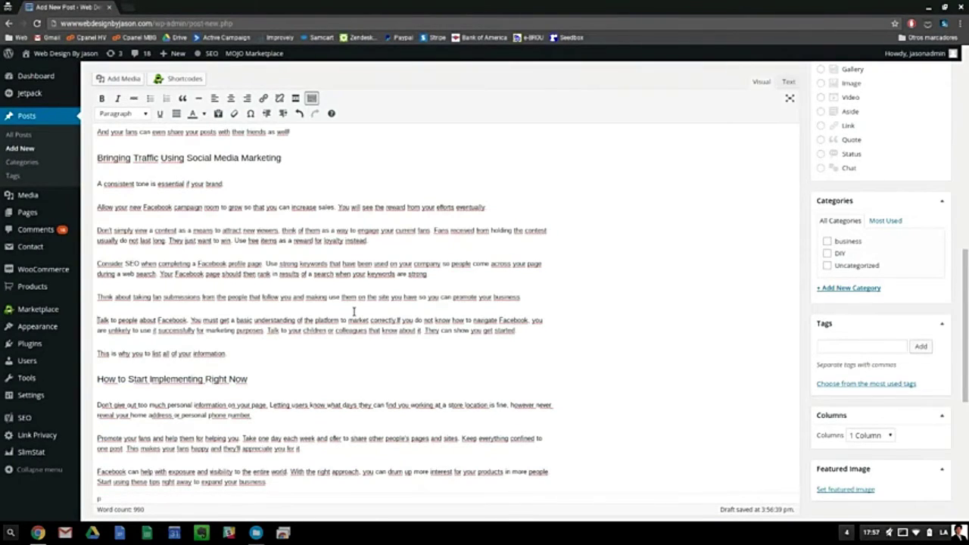
- Add a space after "products." in the "Talk with fans" paragraph and link its first sentence to "What It Takes to Start a Web Design Business"
scroll(352, 311, up, 4)
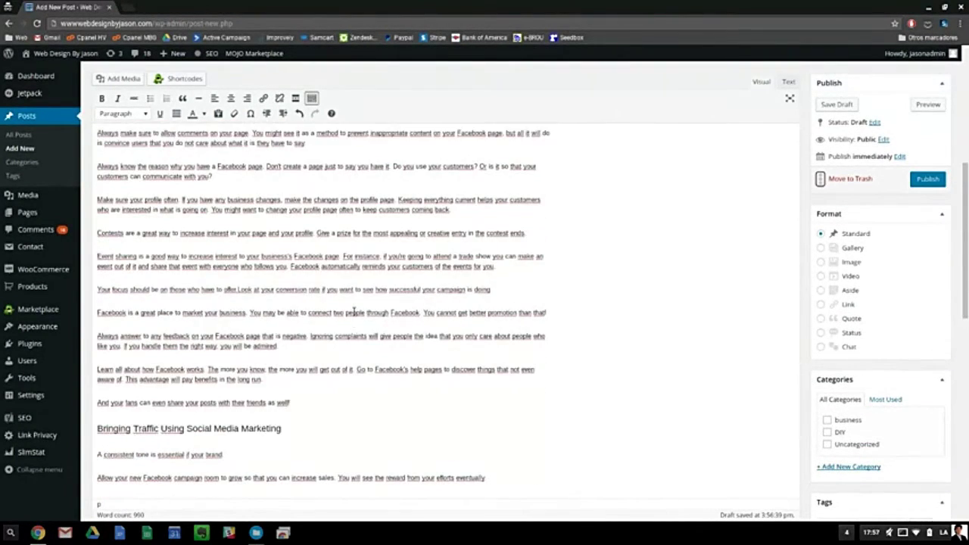
scroll(353, 311, up, 5)
scroll(353, 311, down, 1)
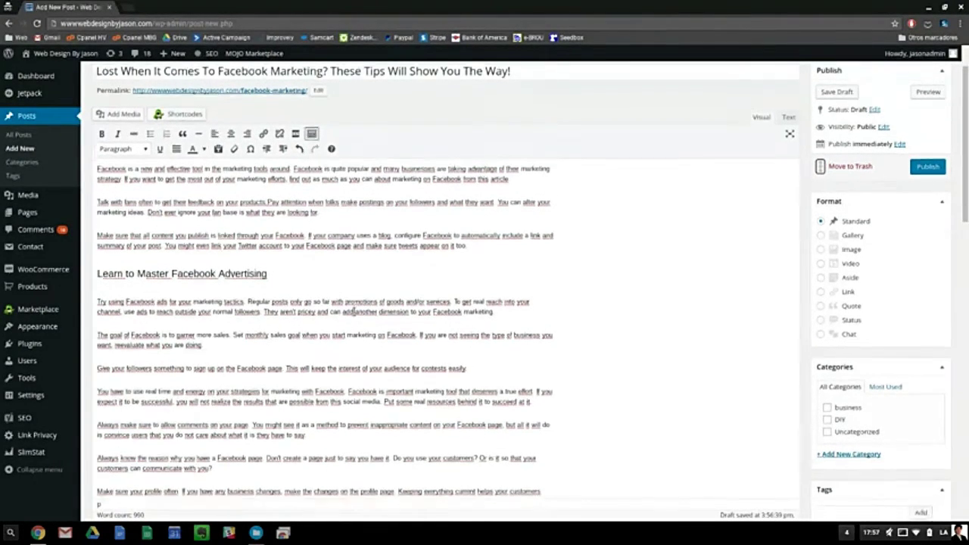
scroll(353, 311, down, 2)
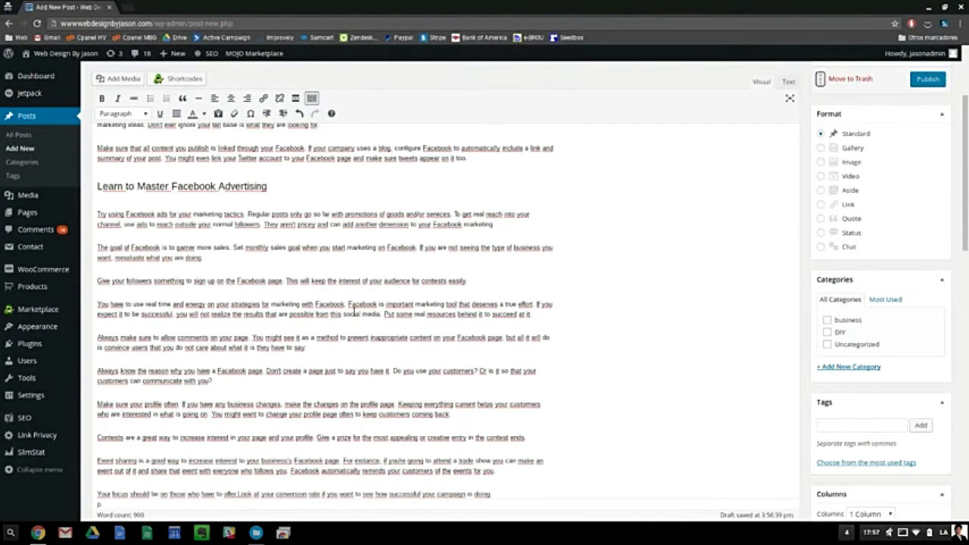
scroll(353, 311, up, 3)
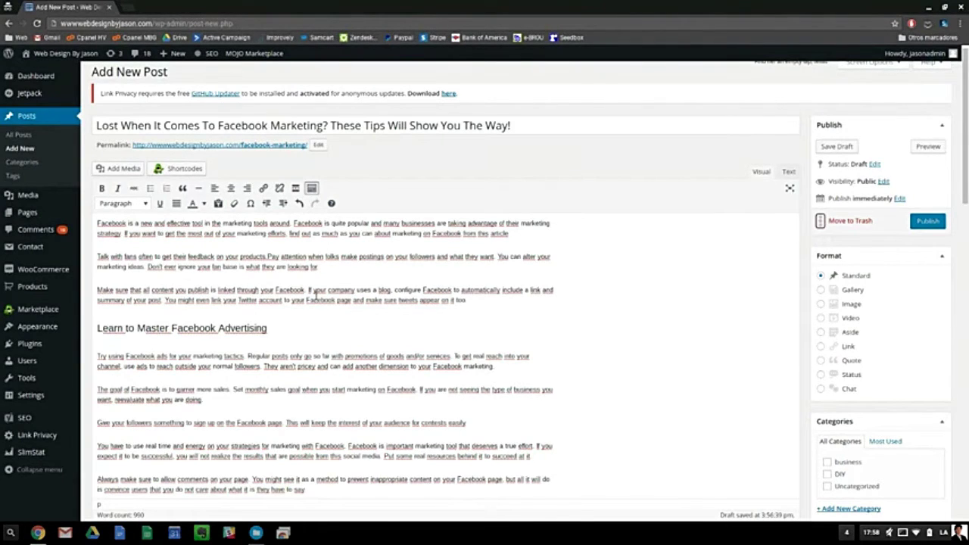
click(267, 256)
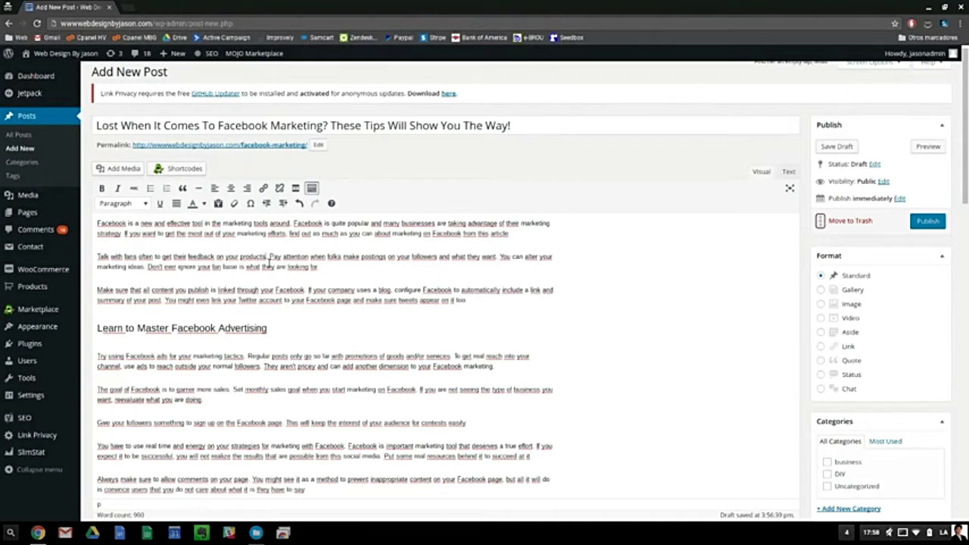
drag(267, 258, 98, 261)
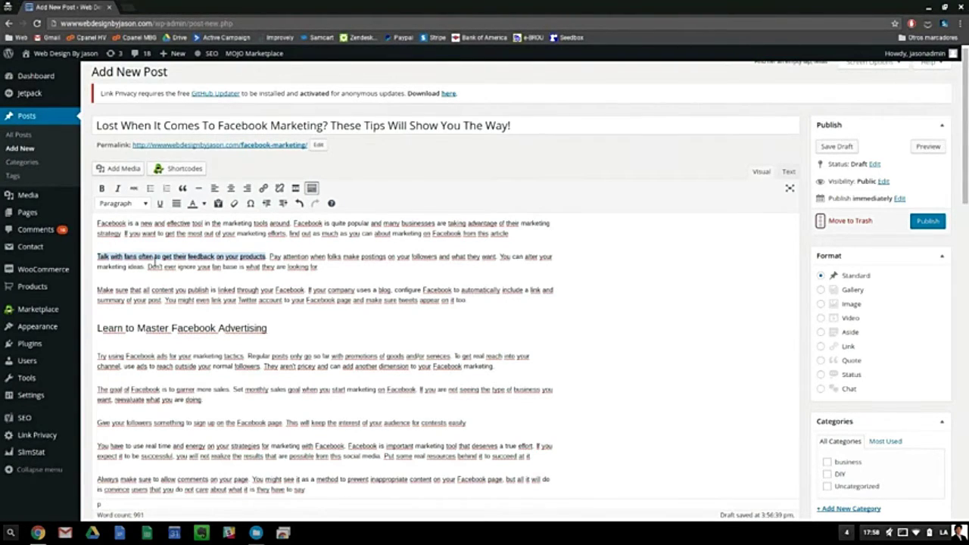
click(263, 188)
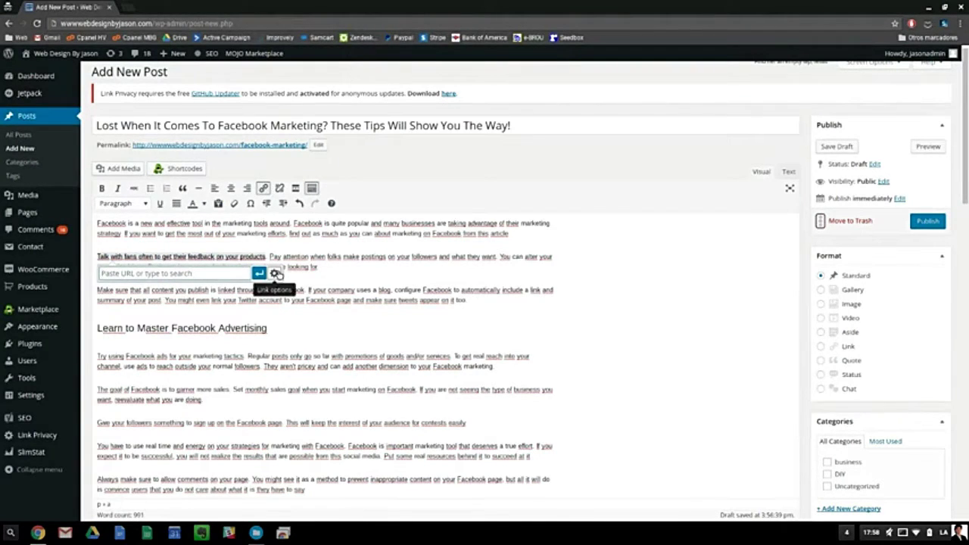
click(277, 274)
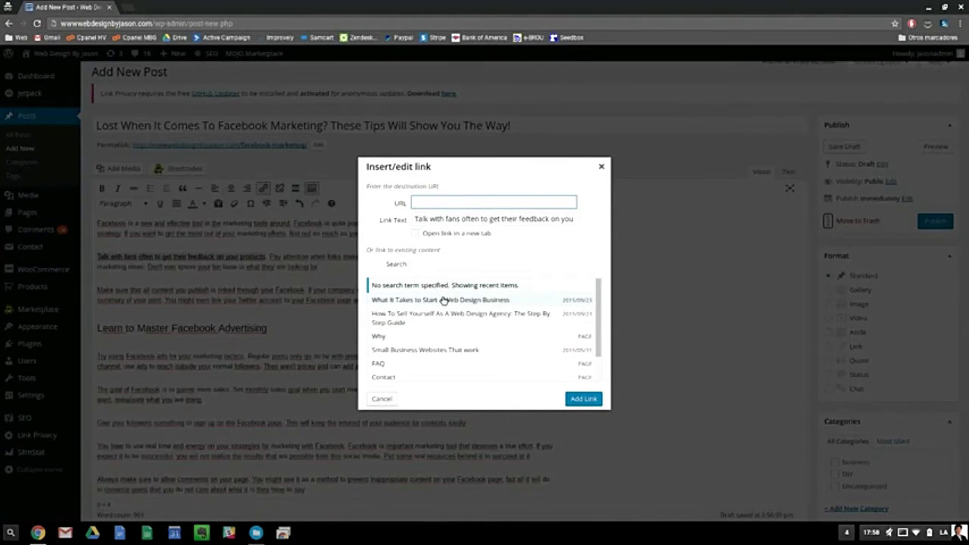
click(443, 300)
click(584, 398)
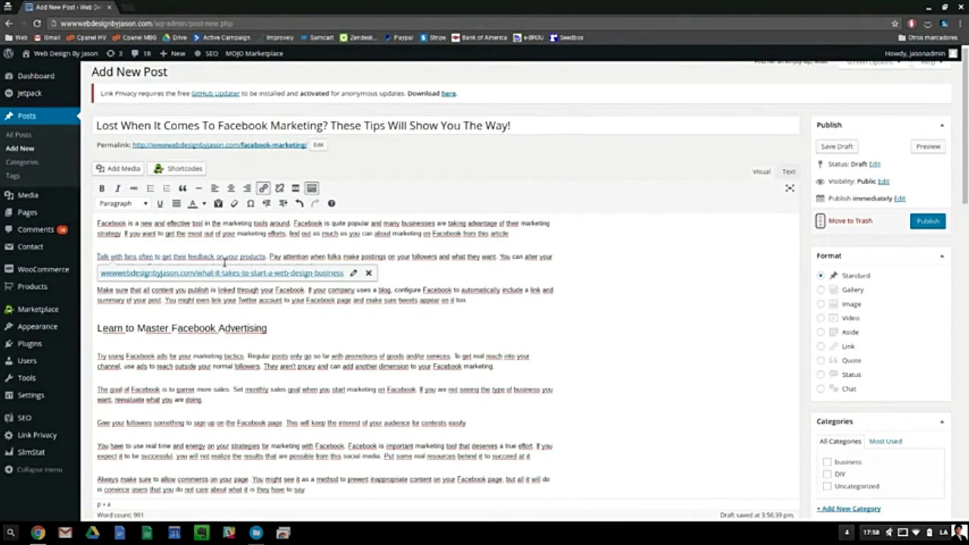
click(301, 338)
- Link the sentence starting "Contests are a great way" to the existing post "How To Sell Yourself As A Web Design Agency: The Step By Step Guide"
scroll(300, 339, down, 3)
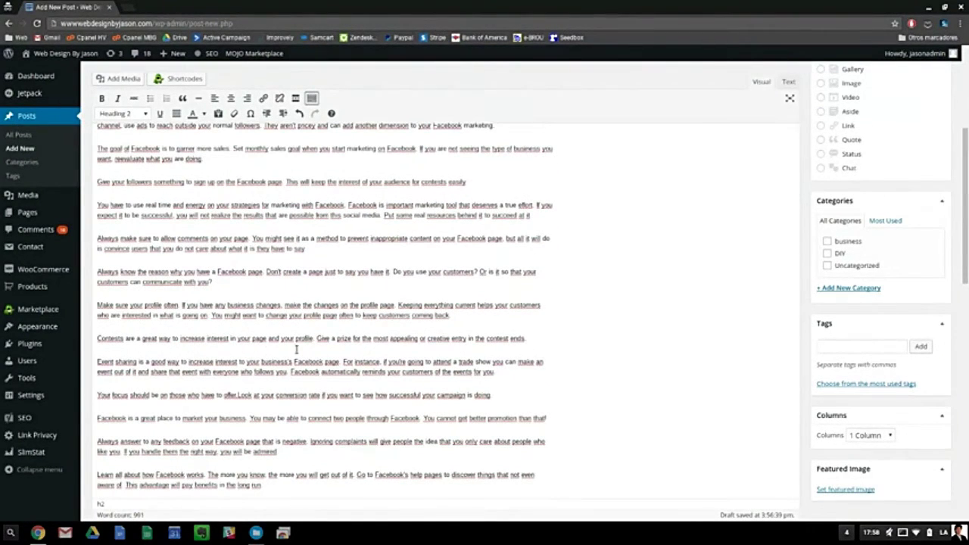
drag(315, 340, 96, 339)
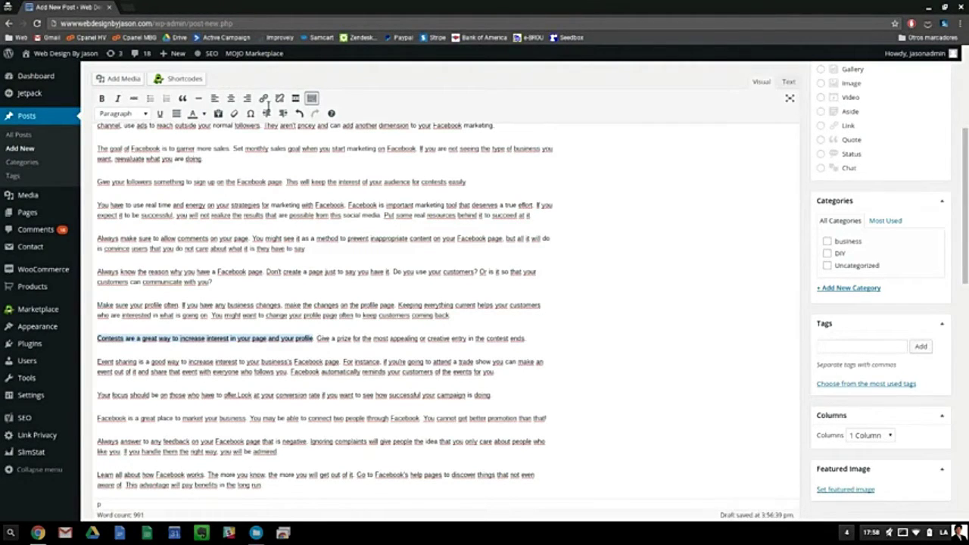
click(264, 101)
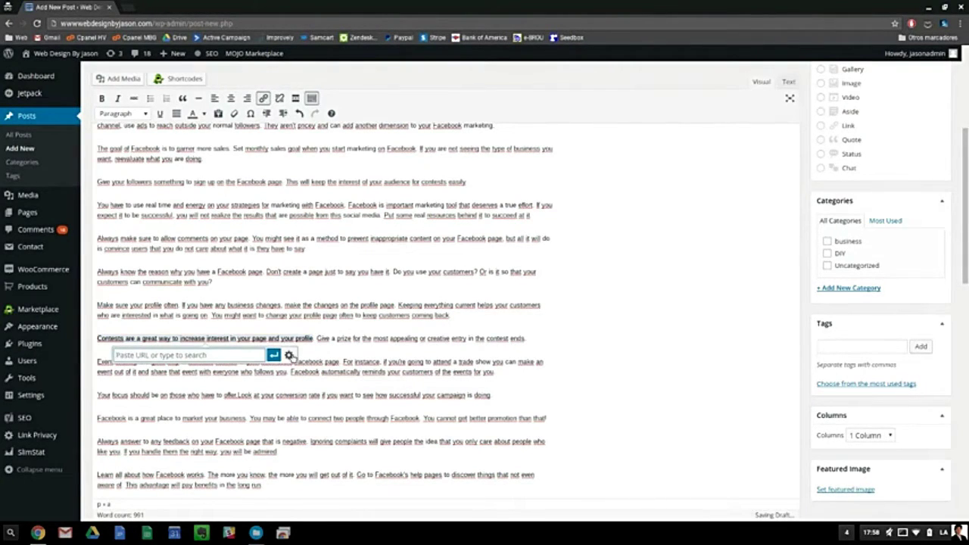
click(290, 356)
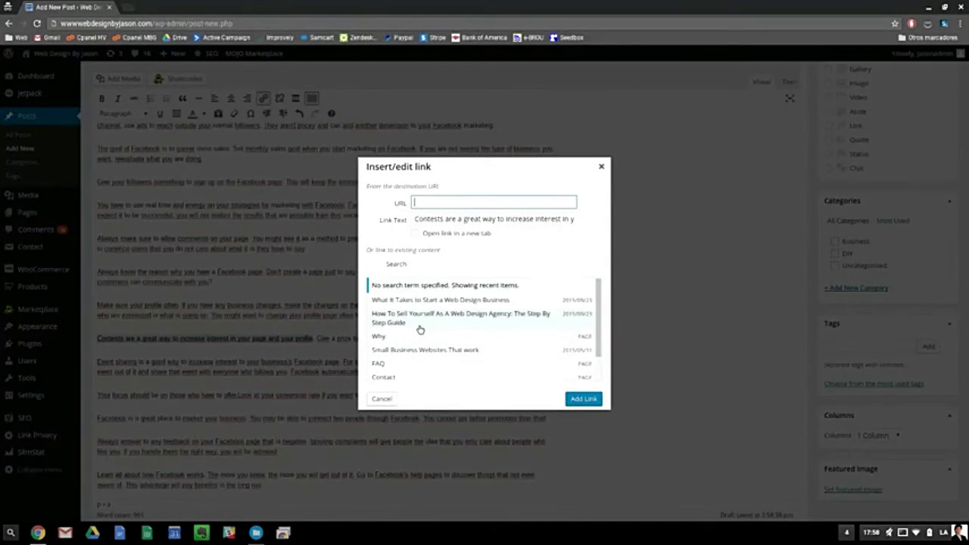
click(417, 322)
click(582, 399)
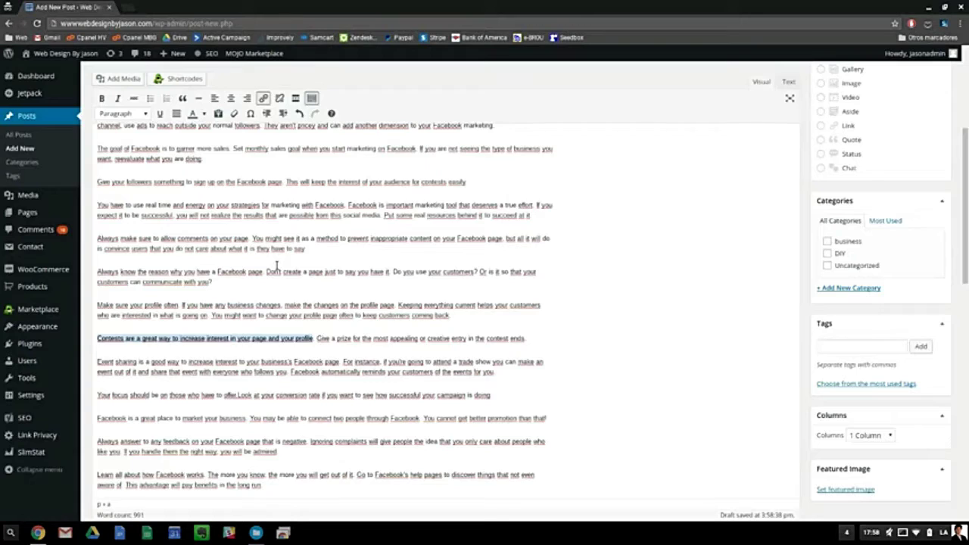
scroll(276, 265, down, 3)
scroll(276, 265, up, 5)
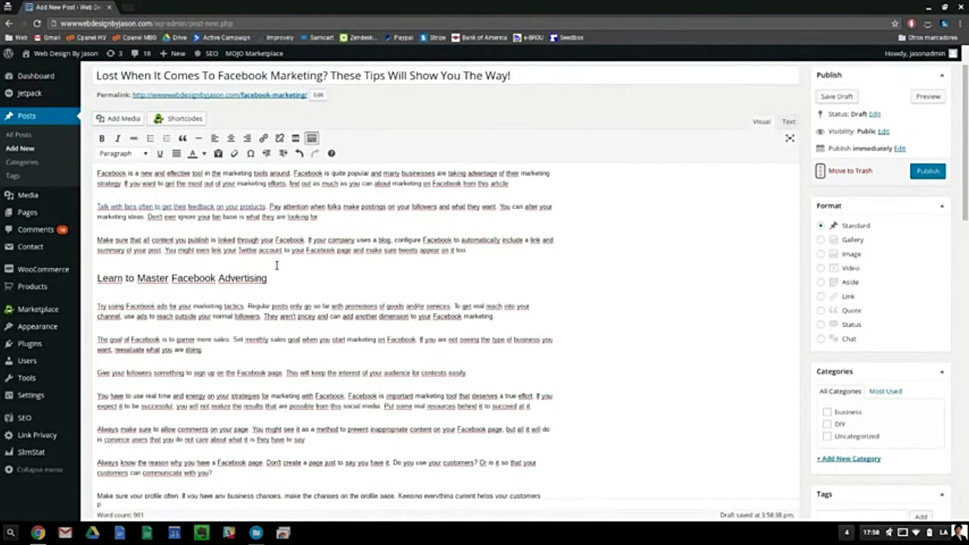
scroll(276, 265, up, 1)
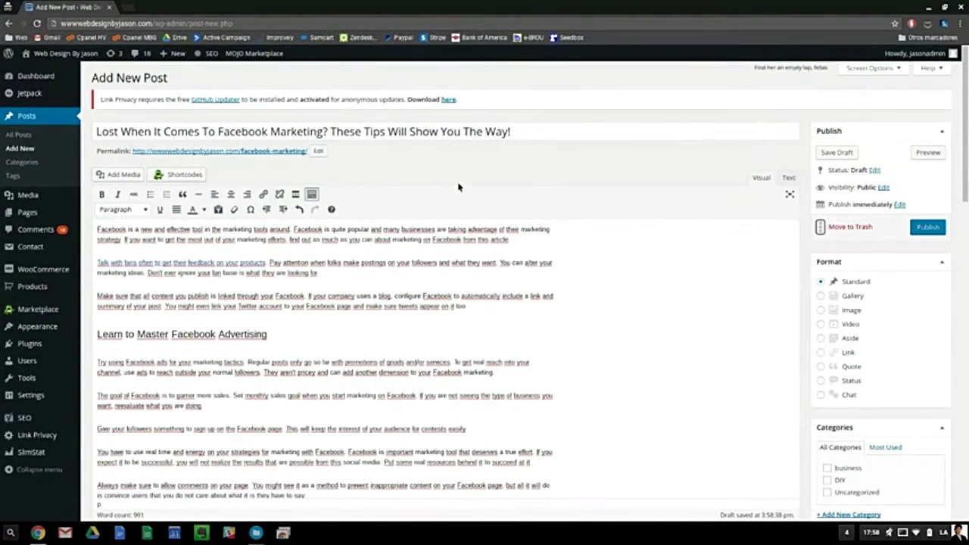
click(399, 272)
scroll(399, 272, down, 1)
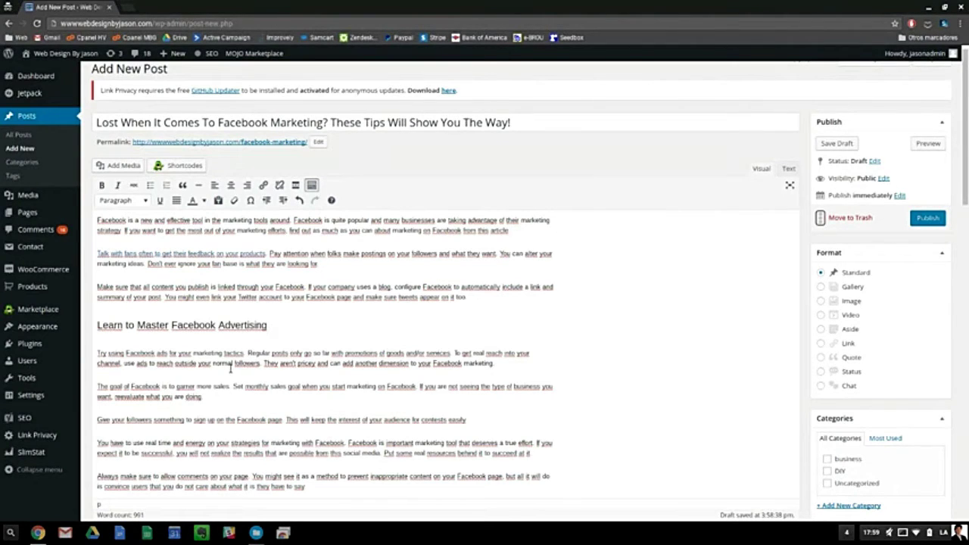
- Open google.es in a new browser tab and search for "facebook marketing"
click(127, 8)
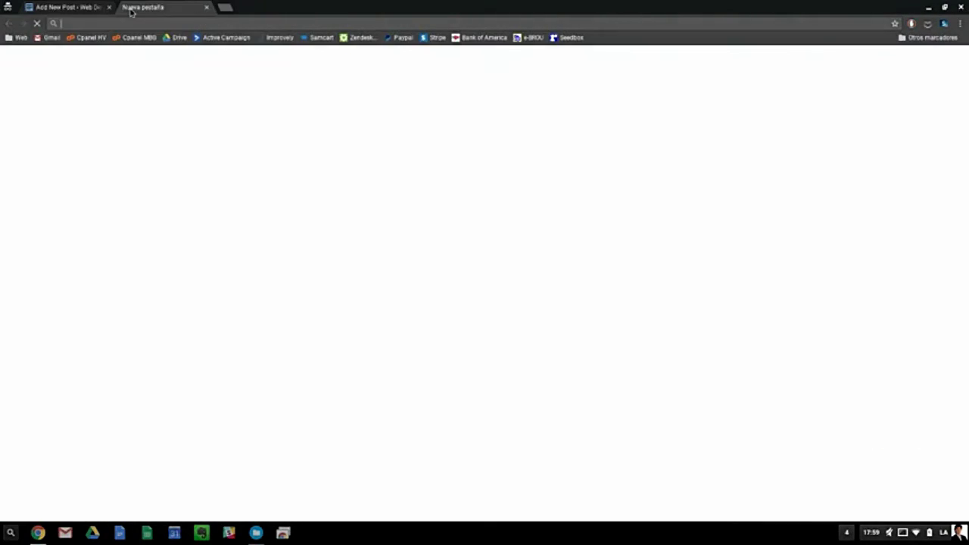
text(google.es/#gfe_rd=cr&gws_rd=ssl)
key(Return)
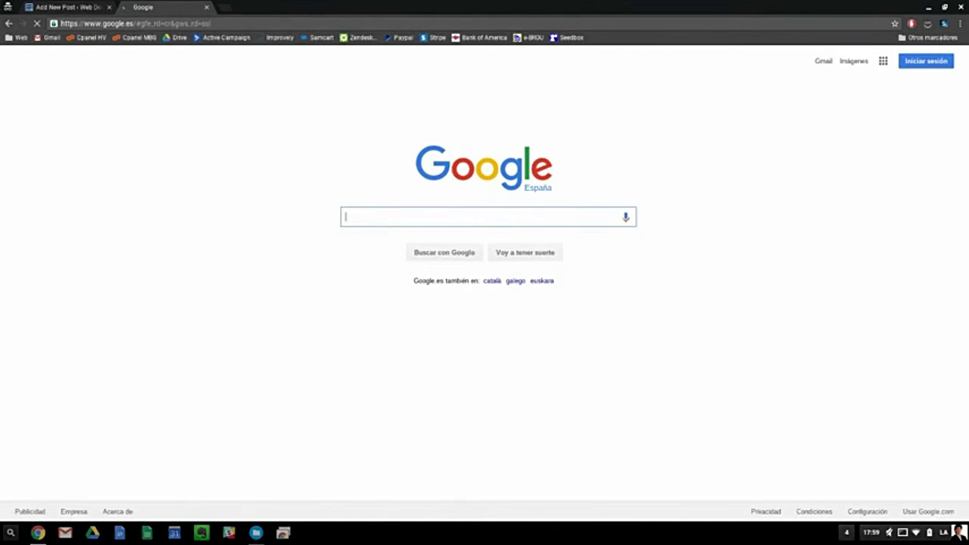
text(facebook marke)
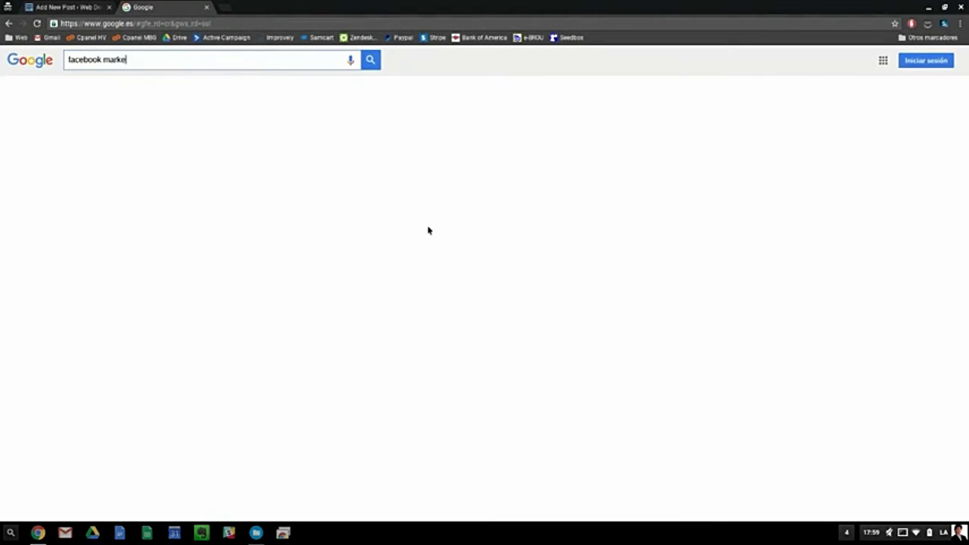
text(ting)
key(Return)
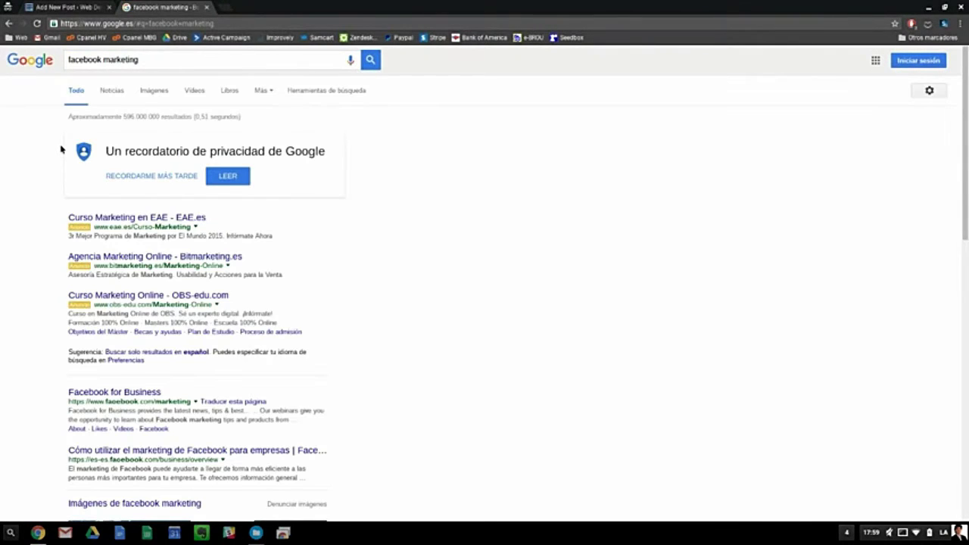
- Open the Forbes result "The Definitive Guide To Marketing Your Business On Facebook" from the search results in a new browser tab
scroll(18, 196, down, 3)
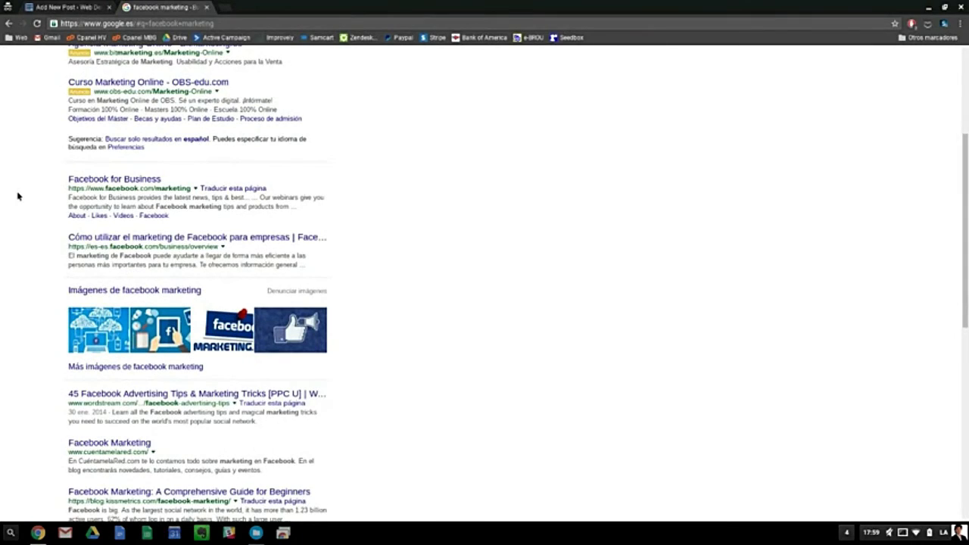
scroll(18, 196, down, 2)
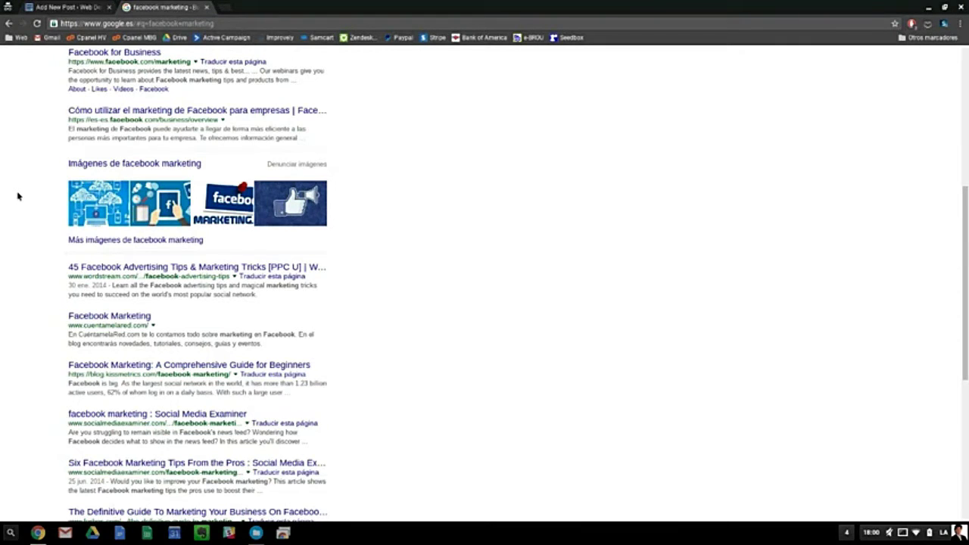
scroll(19, 196, down, 1)
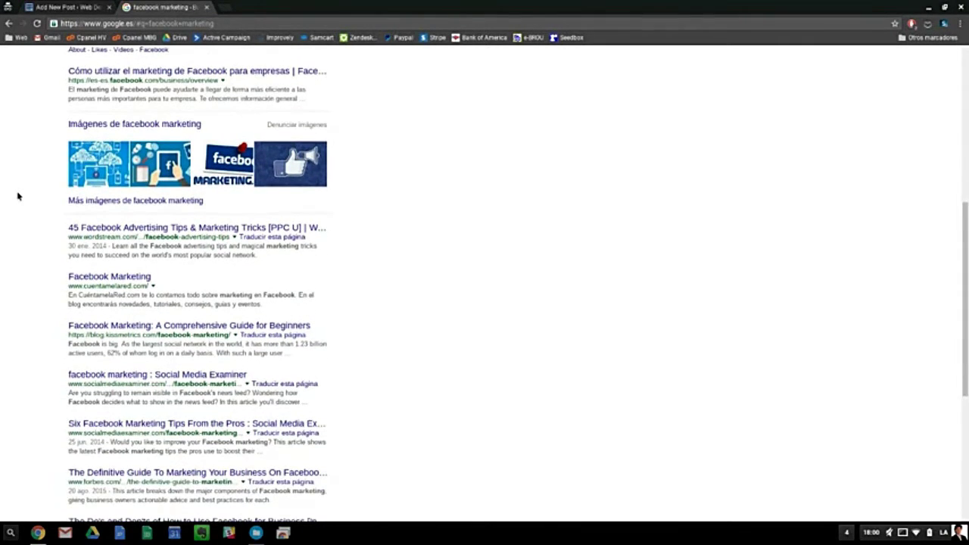
scroll(18, 196, down, 1)
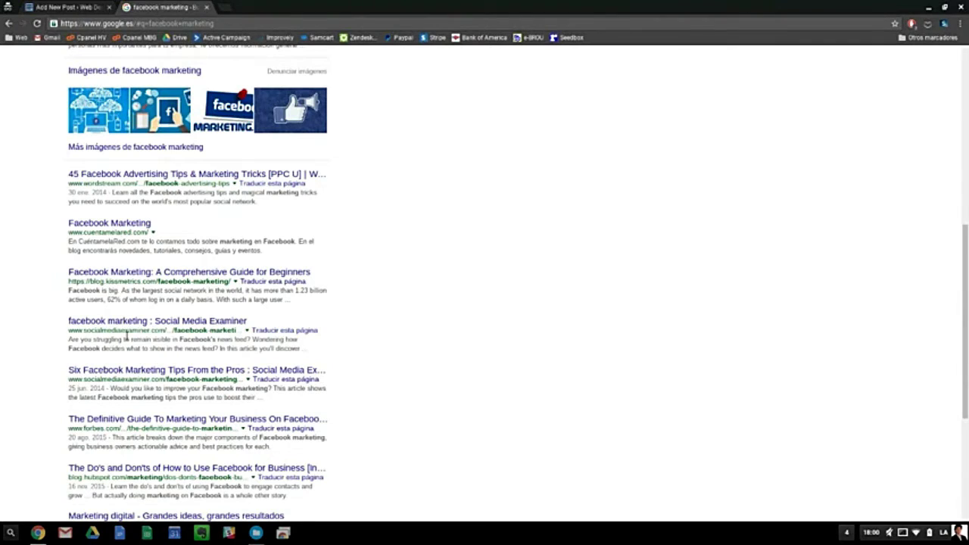
right_click(88, 426)
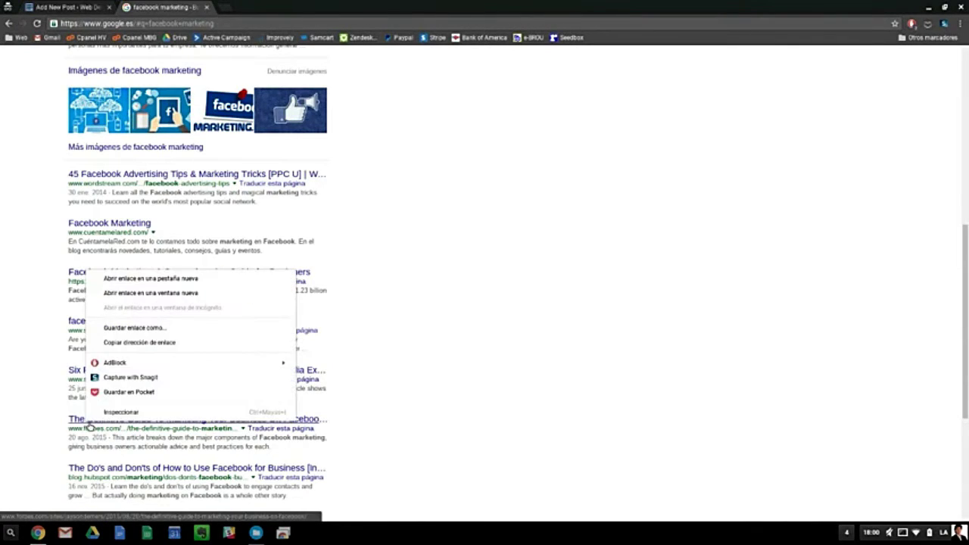
click(179, 284)
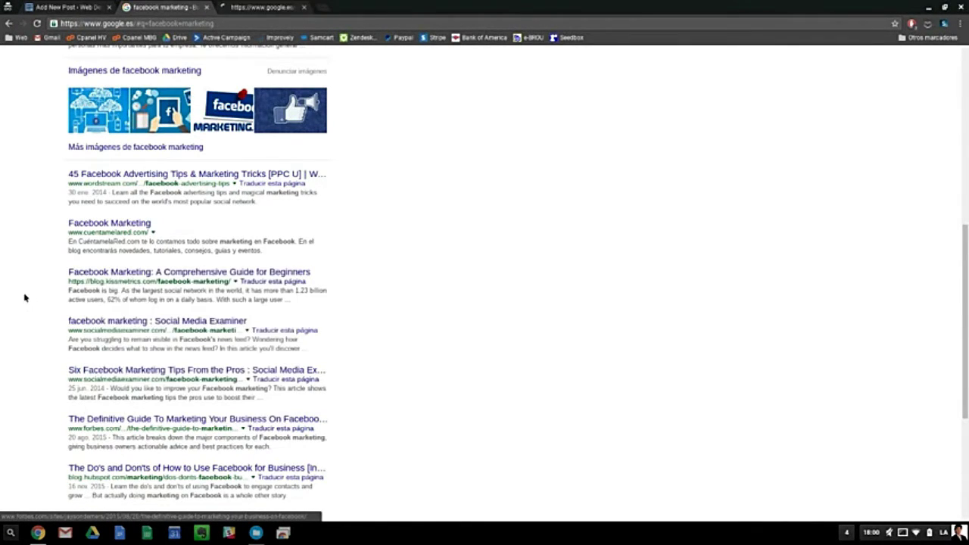
scroll(22, 298, down, 1)
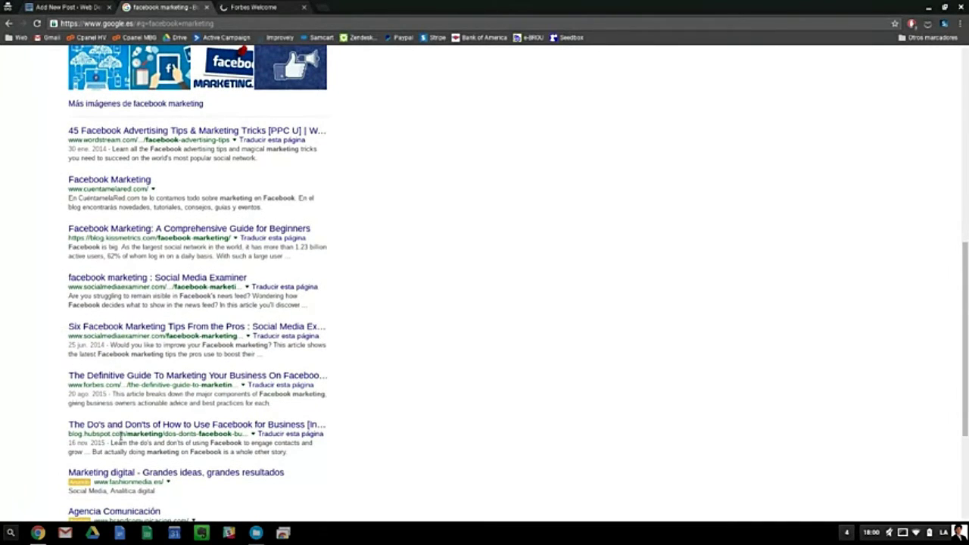
- Open the HubSpot result "The Do's and Don'ts of How to Use Facebook for Business" in a new browser tab
right_click(145, 426)
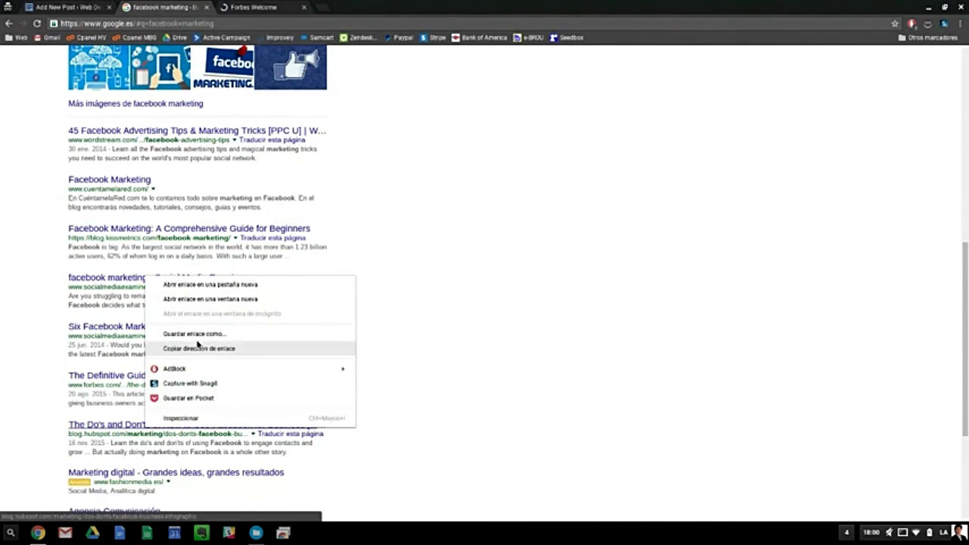
click(252, 285)
- Switch the "facebook marketing" search to news results and open the Marketing Land article on Facebook's paid Live deal terms in a new tab
scroll(424, 298, up, 5)
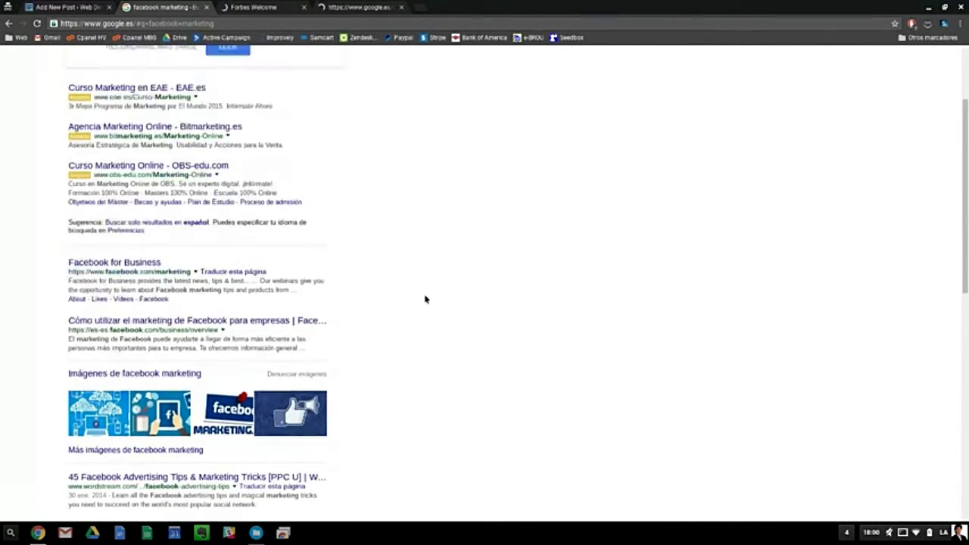
scroll(425, 299, up, 2)
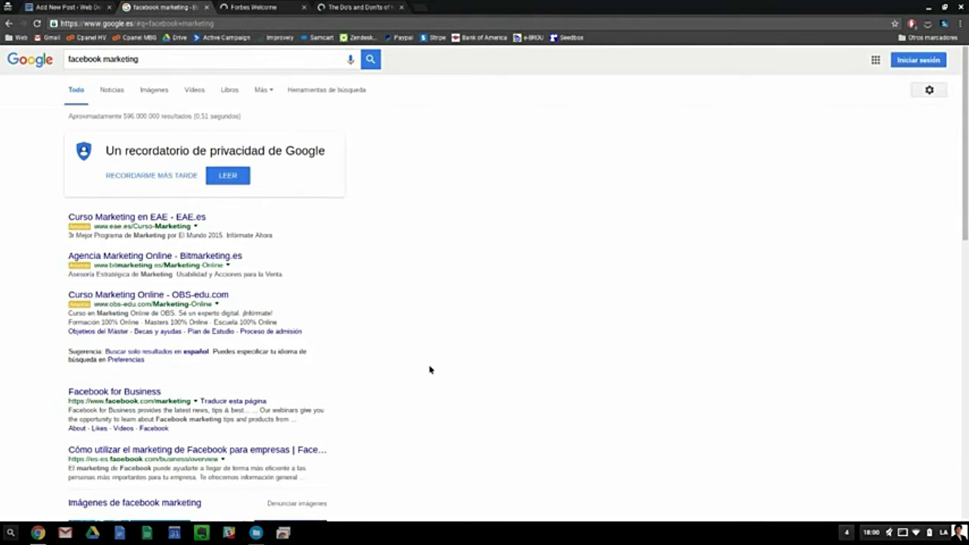
click(117, 98)
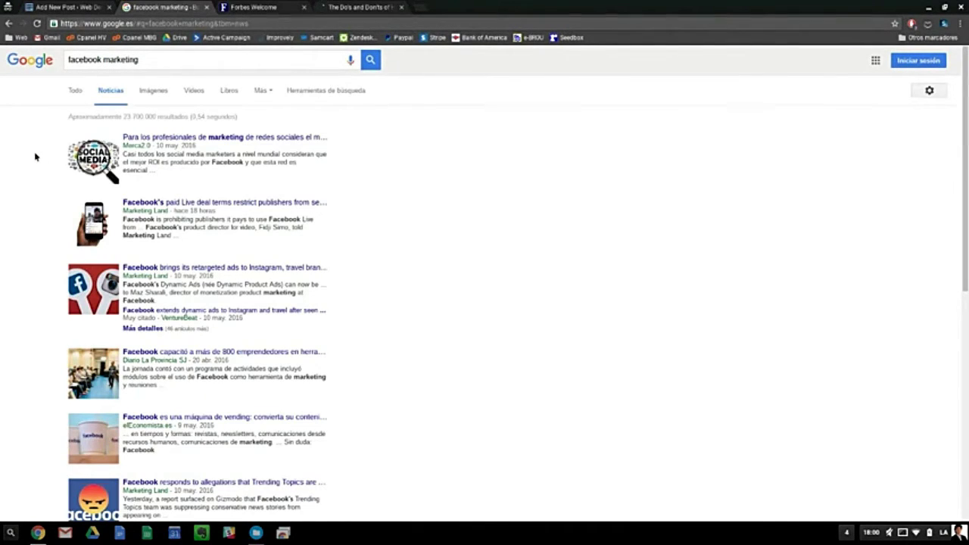
scroll(35, 156, down, 1)
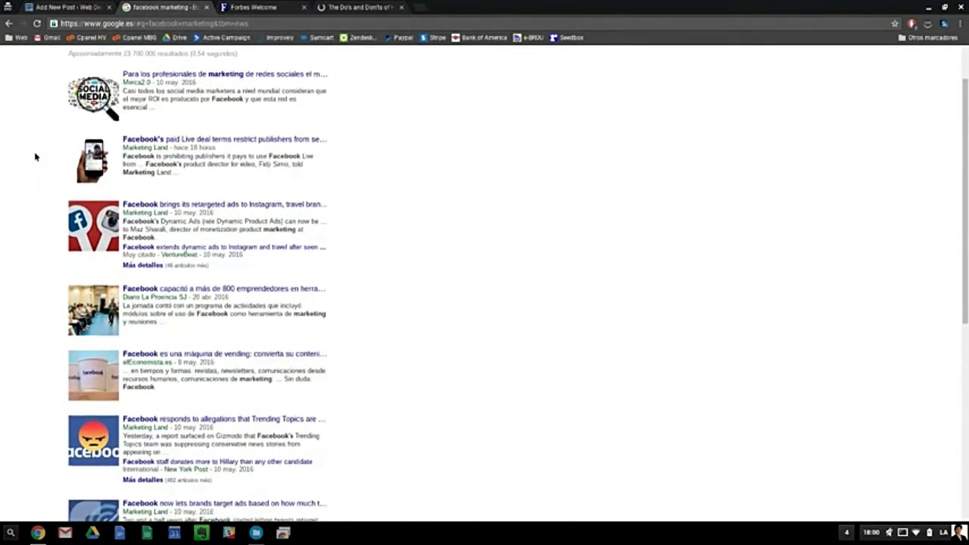
scroll(35, 157, down, 3)
scroll(35, 157, down, 3)
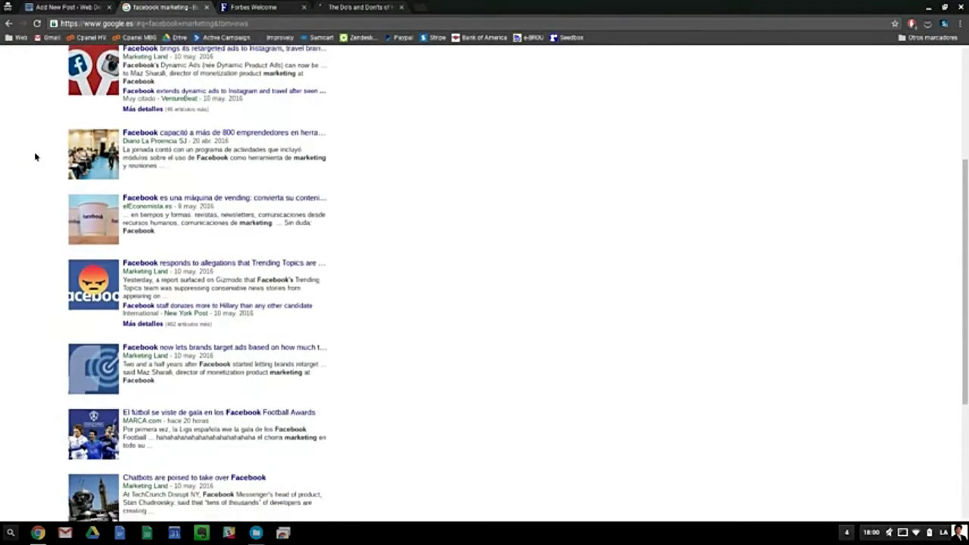
scroll(35, 156, down, 1)
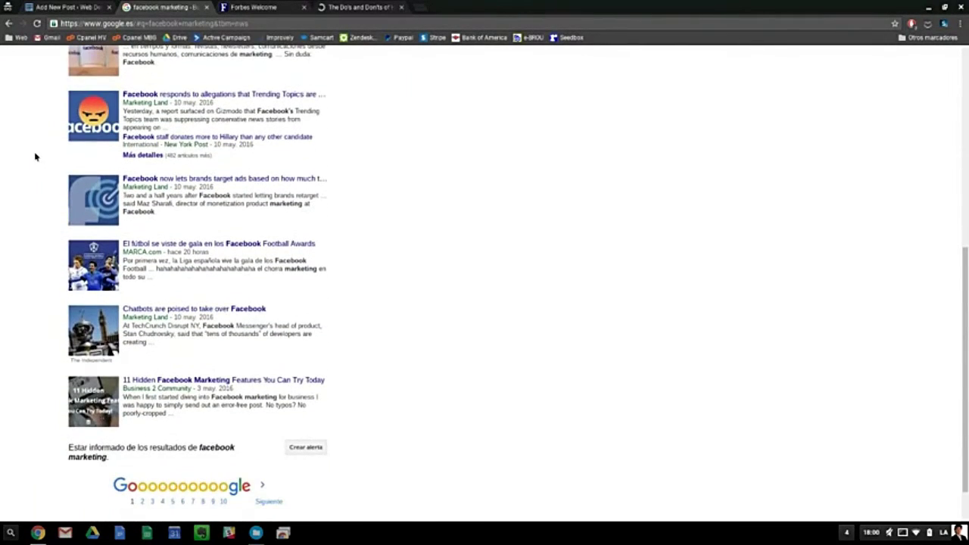
scroll(35, 156, down, 1)
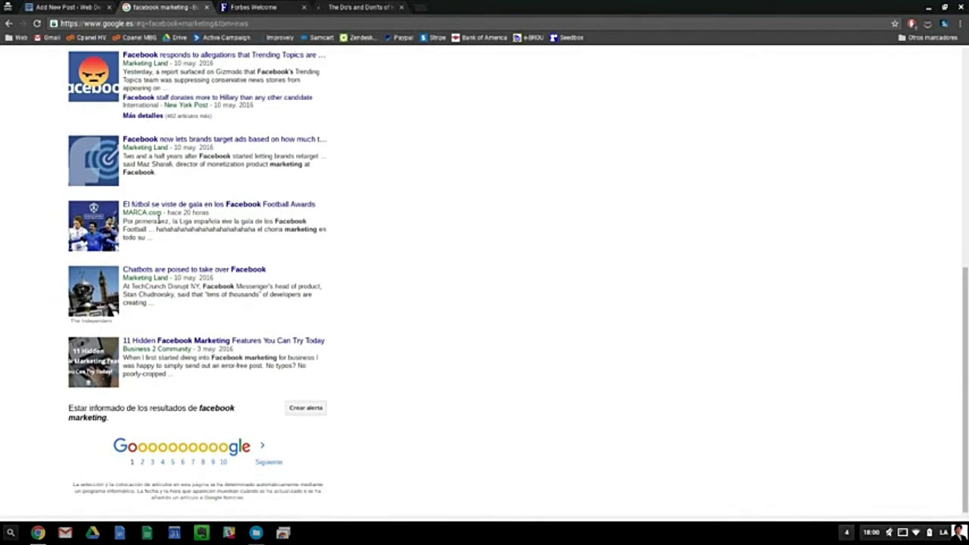
scroll(276, 271, up, 6)
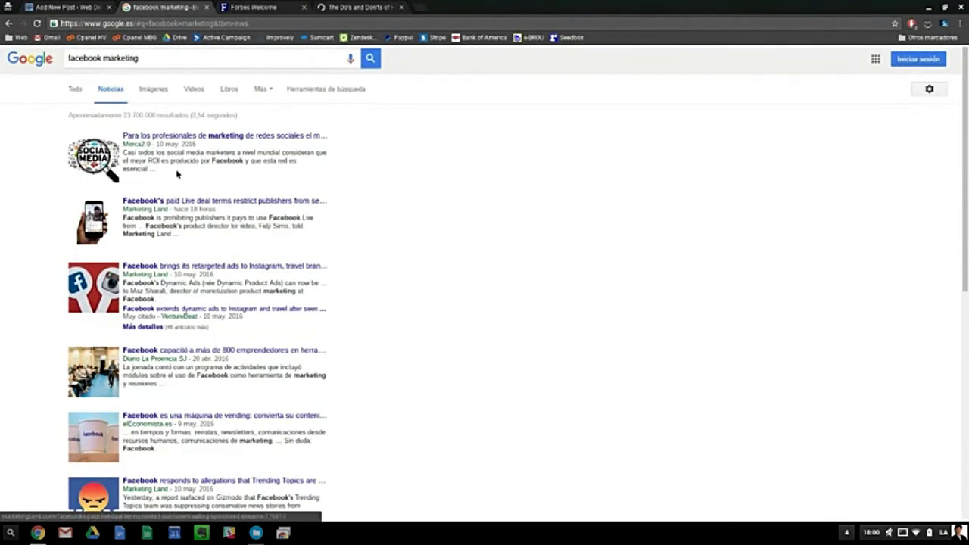
right_click(217, 199)
click(265, 208)
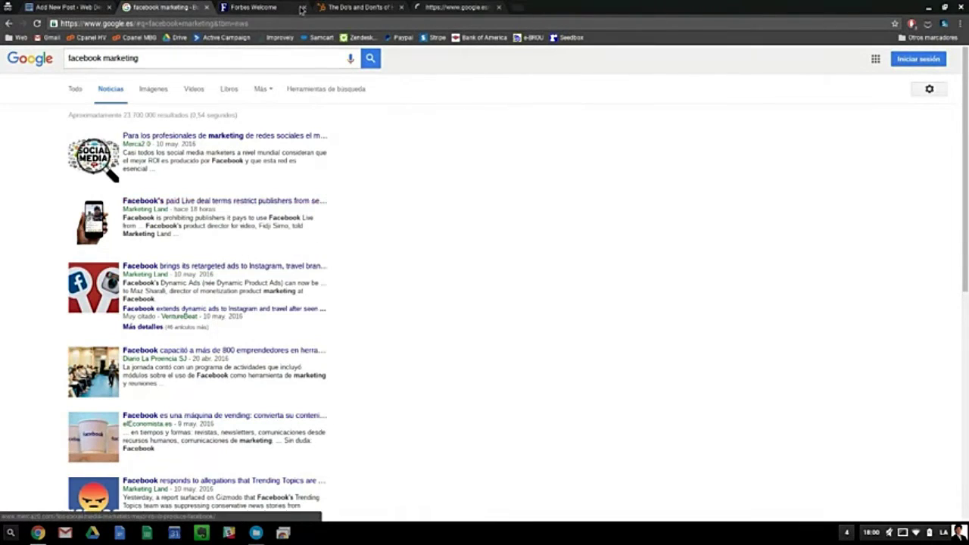
- Continue past the Forbes welcome page and copy the web address of the HubSpot article
click(256, 8)
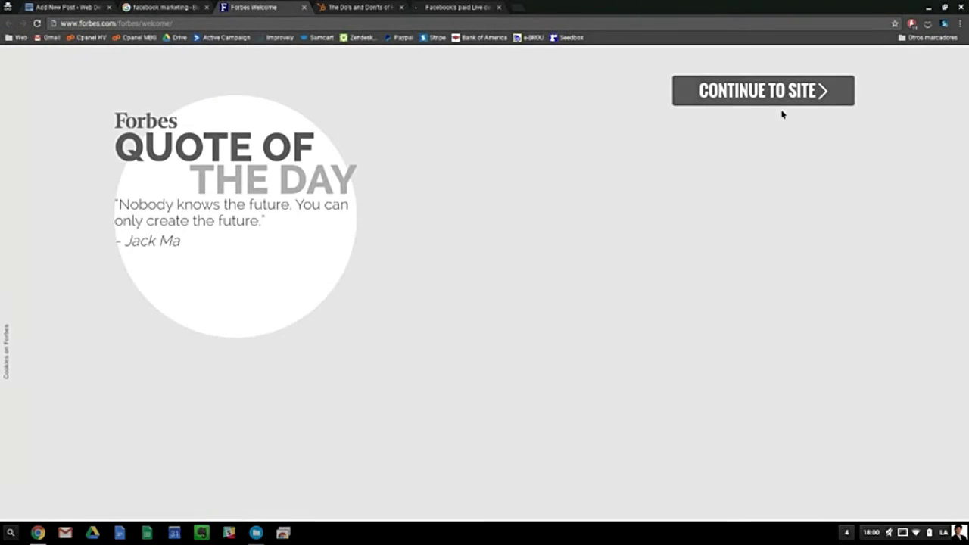
click(822, 91)
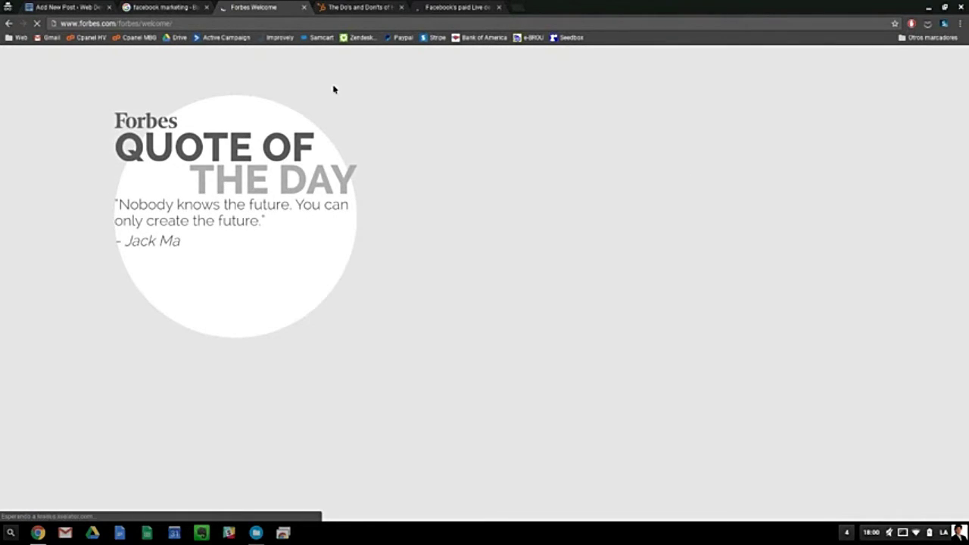
click(382, 7)
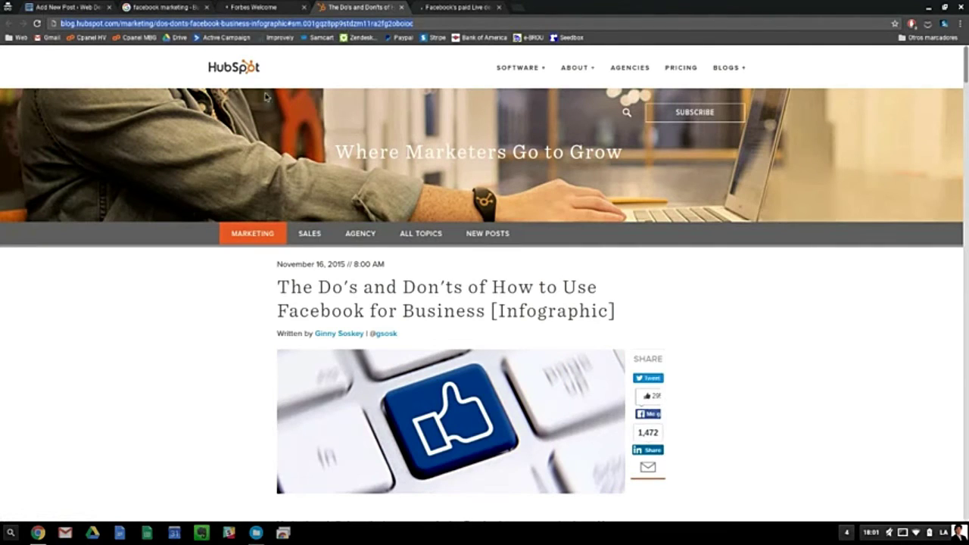
- Link the post sentence "Set monthly sales goal when you start marketing on Facebook" to the copied HubSpot URL, opening in a new tab
click(101, 6)
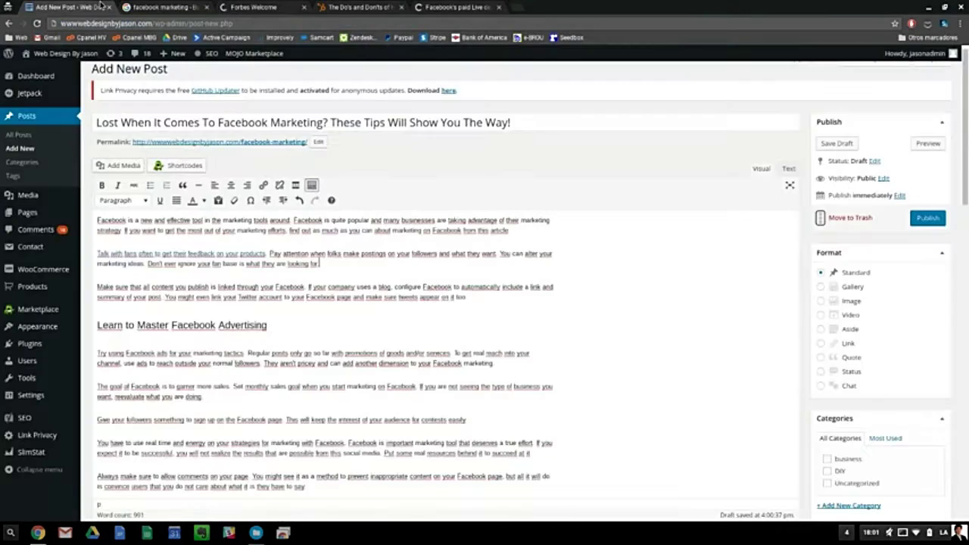
scroll(394, 265, down, 3)
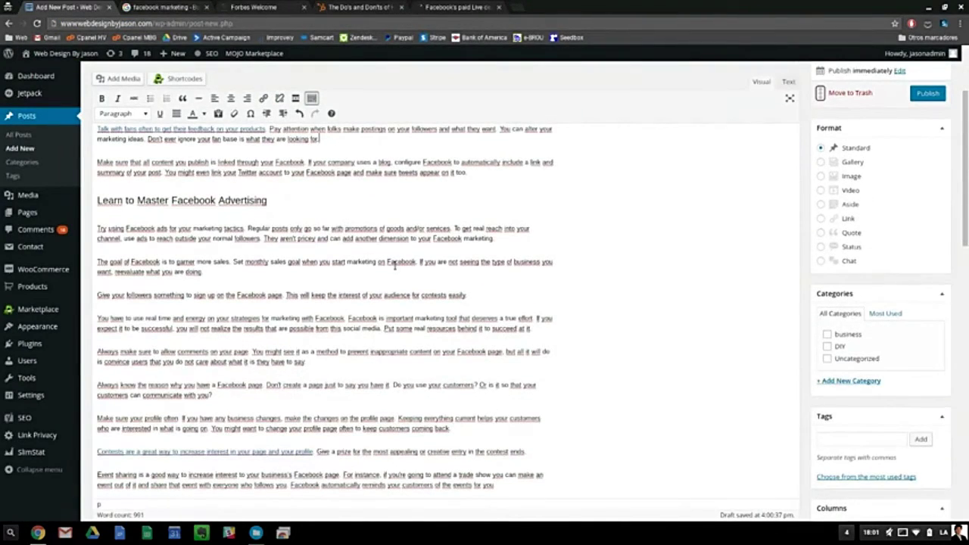
drag(416, 262, 242, 265)
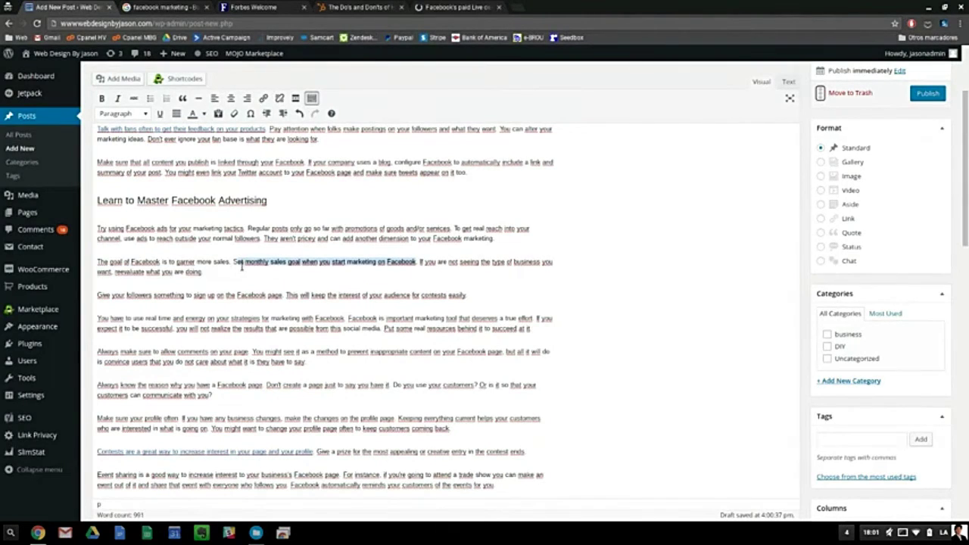
click(263, 98)
key(ctrl+v)
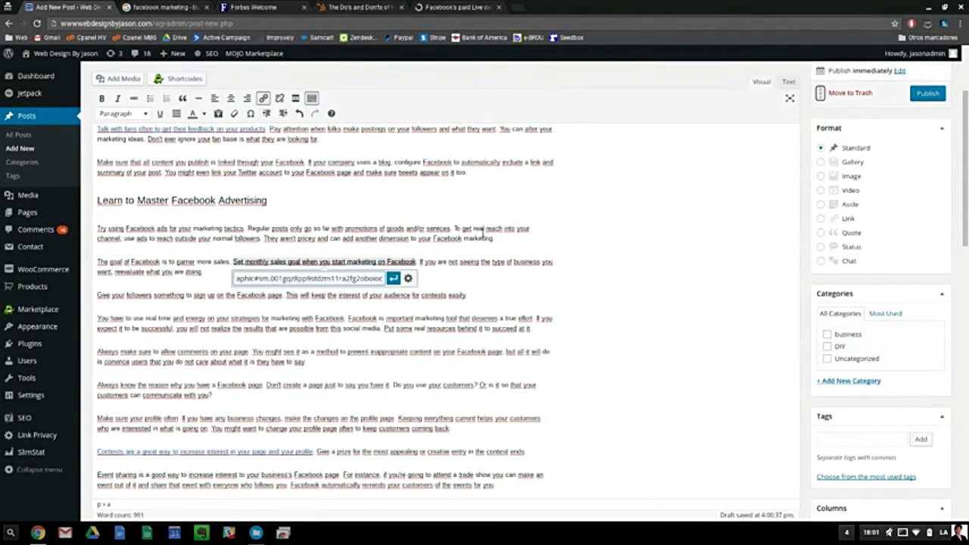
click(411, 281)
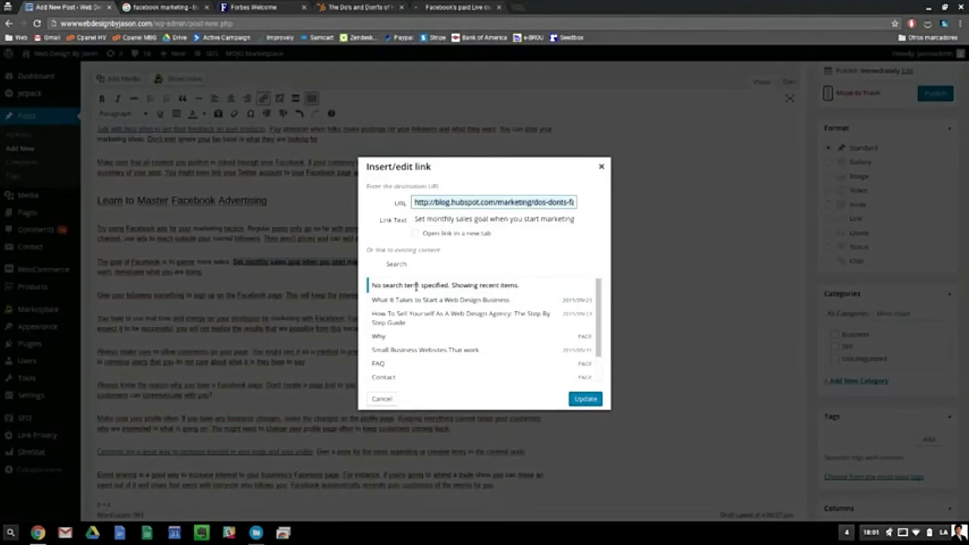
click(421, 236)
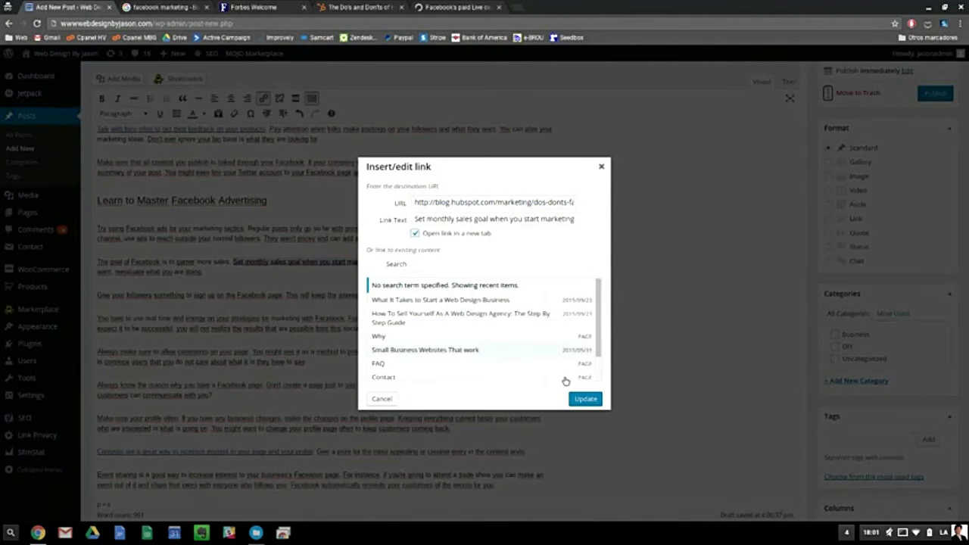
click(587, 399)
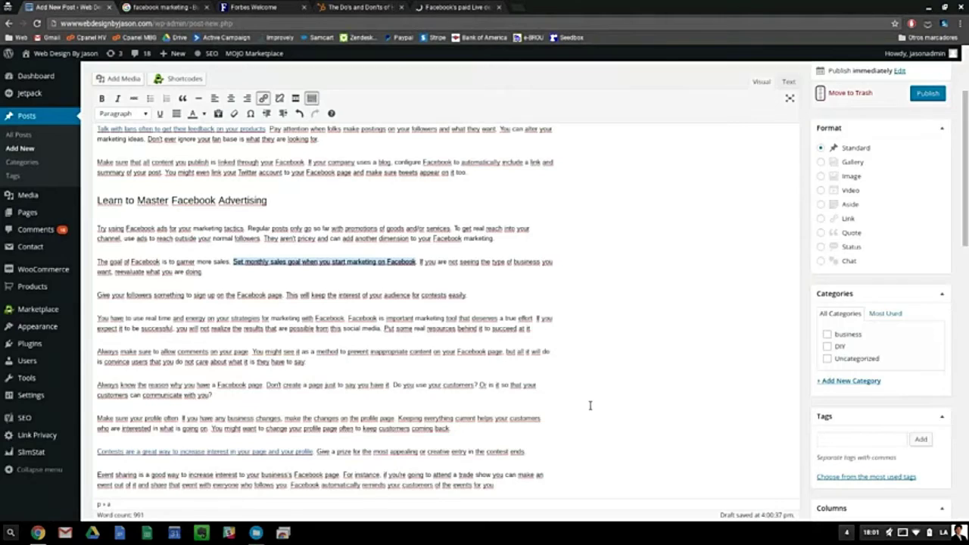
click(454, 305)
- Close the HubSpot article and copy the web address of the Forbes guide behind its welcome page
click(371, 7)
click(405, 11)
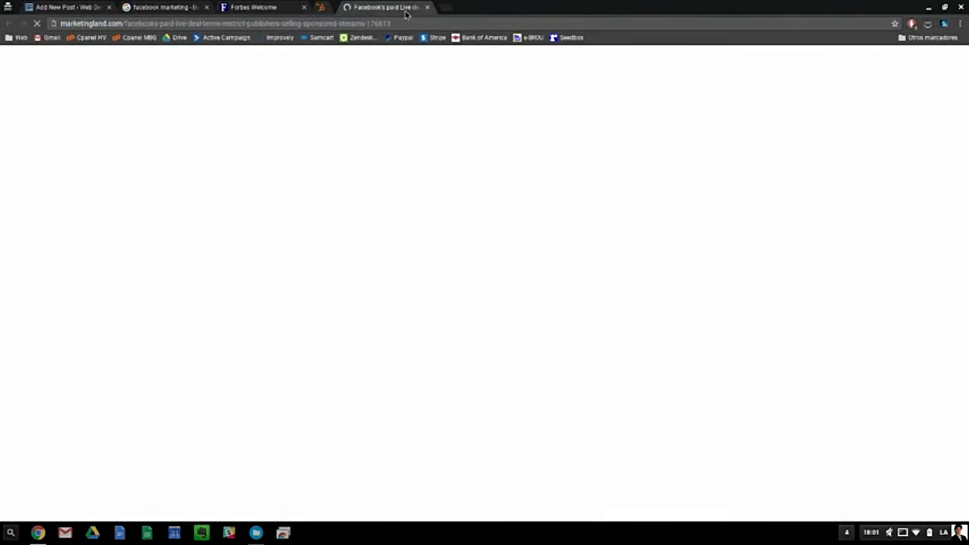
click(254, 7)
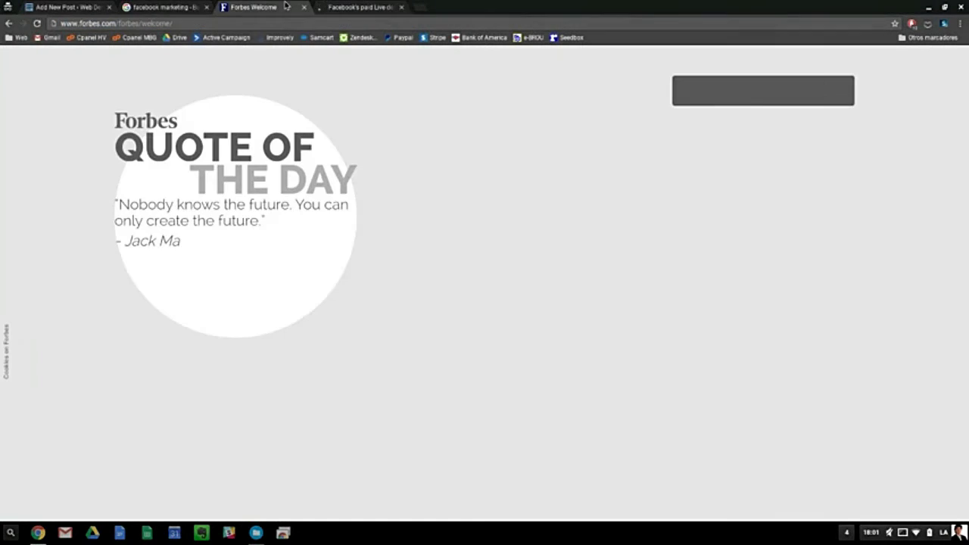
click(685, 113)
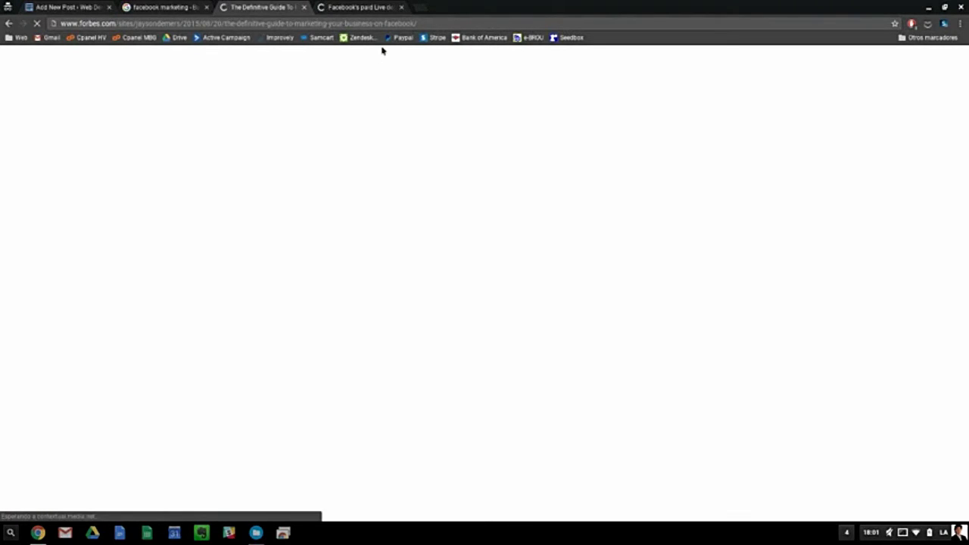
click(378, 23)
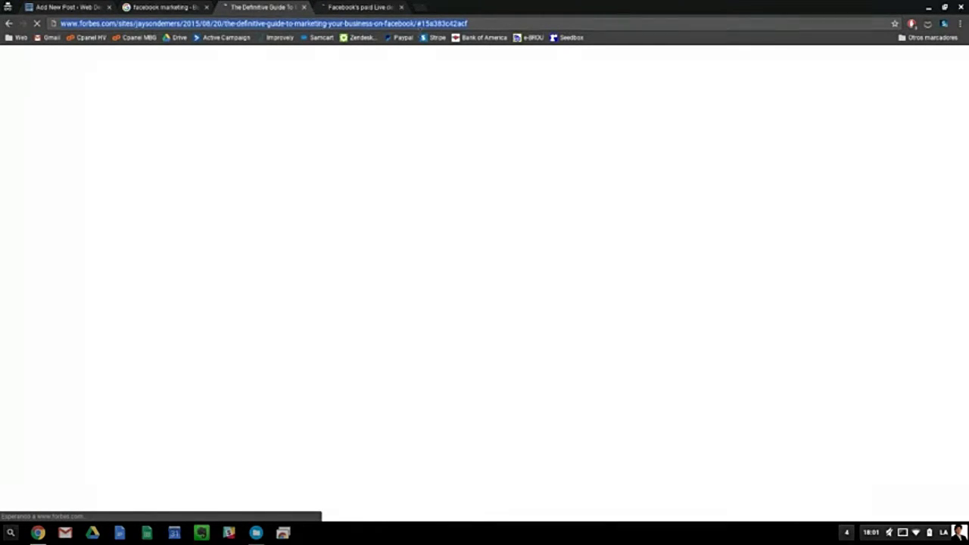
- Add a space before "Look at your conversion rate" in the post and link that sentence to the copied Forbes URL, opening in a new tab
click(68, 7)
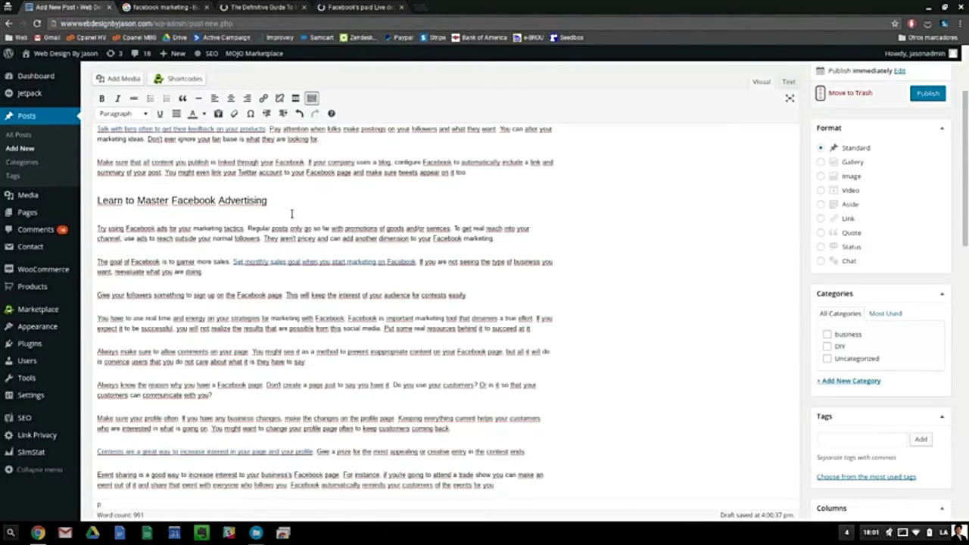
scroll(291, 213, down, 5)
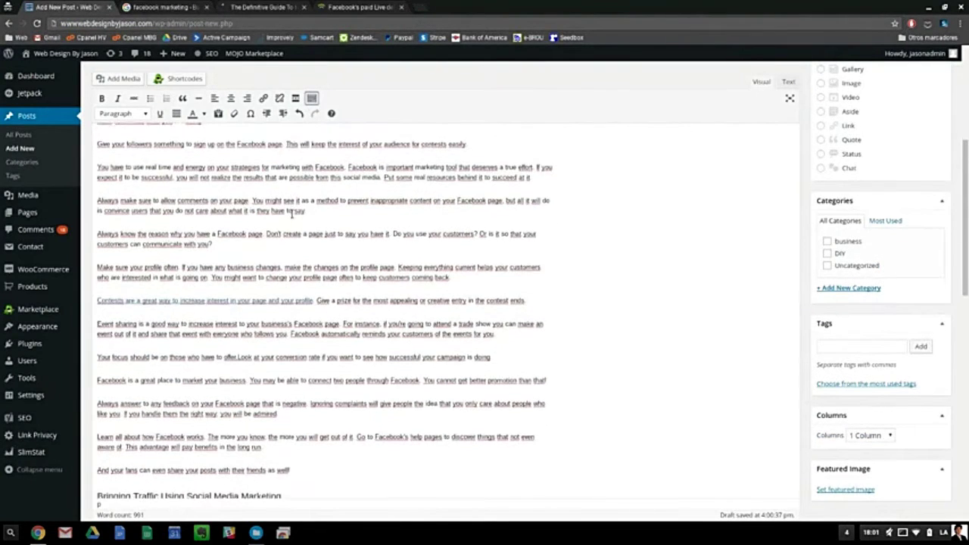
click(240, 360)
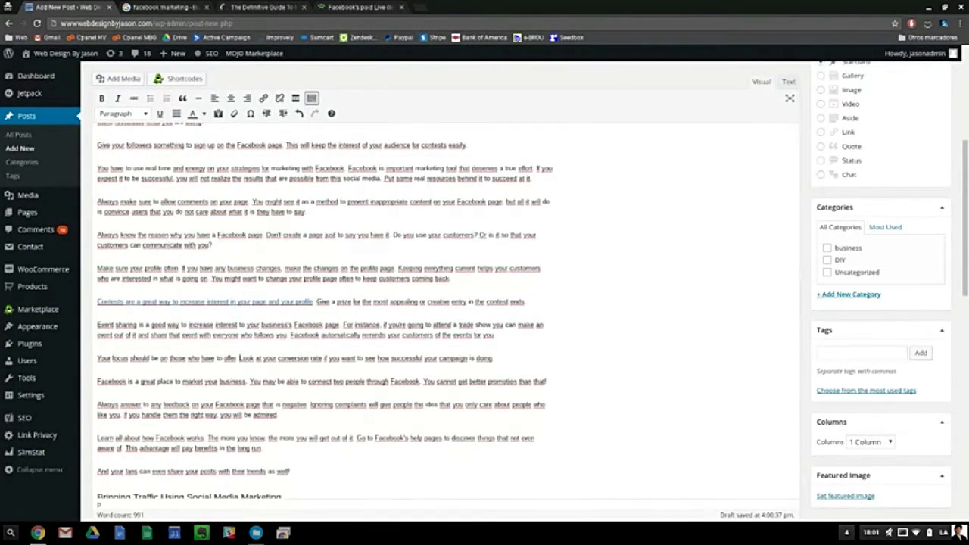
shift+click(503, 364)
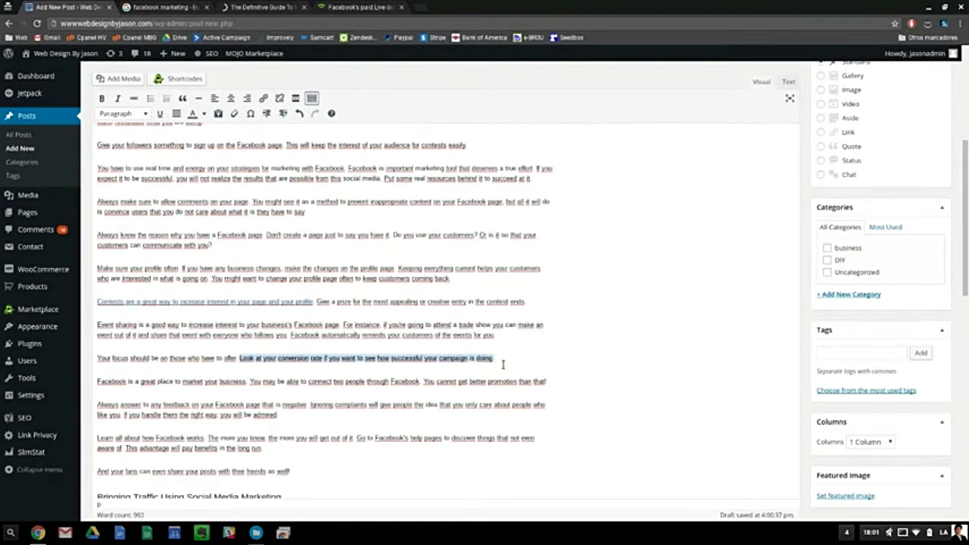
click(264, 99)
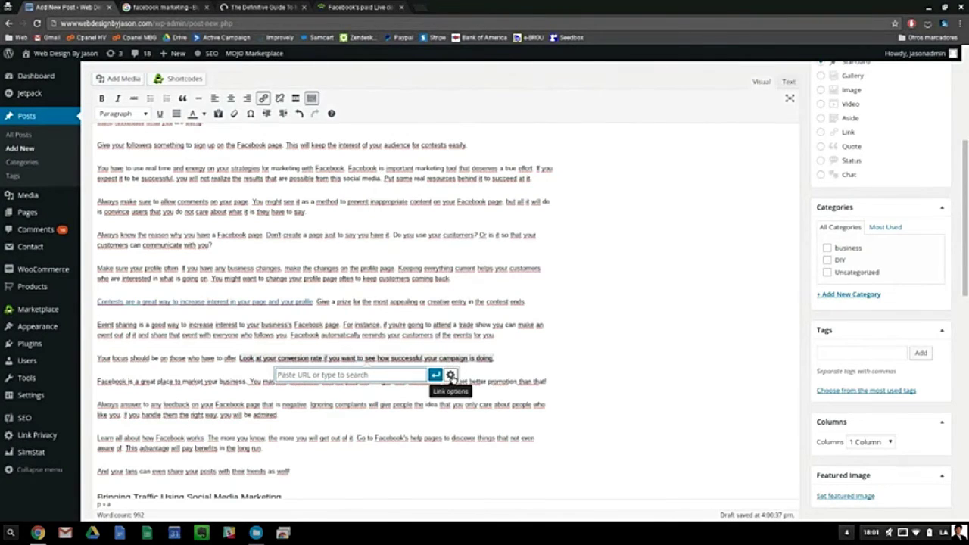
click(451, 375)
key(ctrl+v)
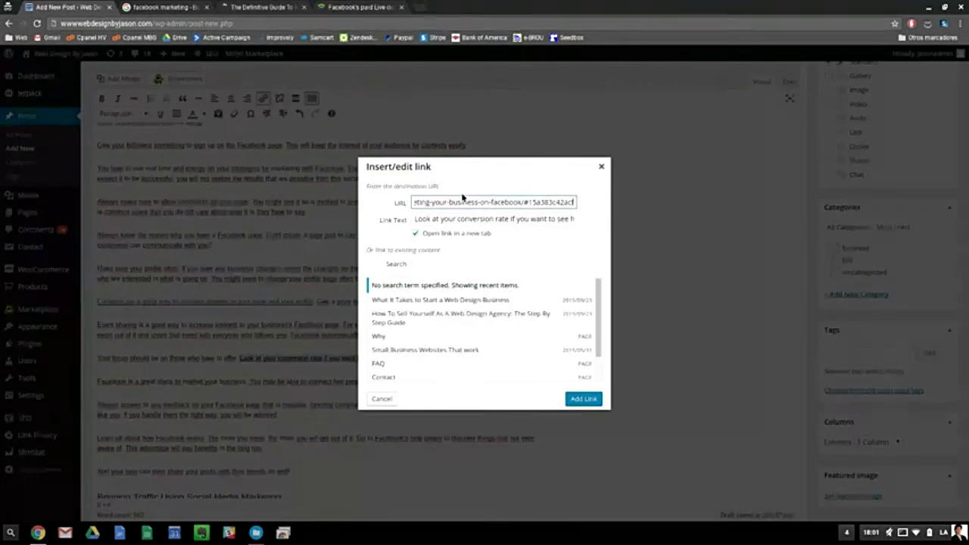
click(598, 398)
click(300, 297)
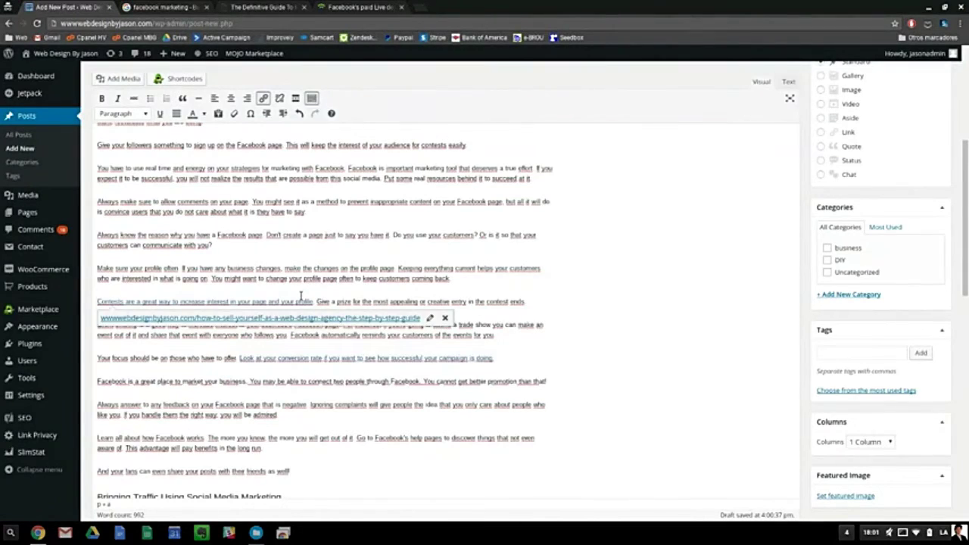
click(325, 279)
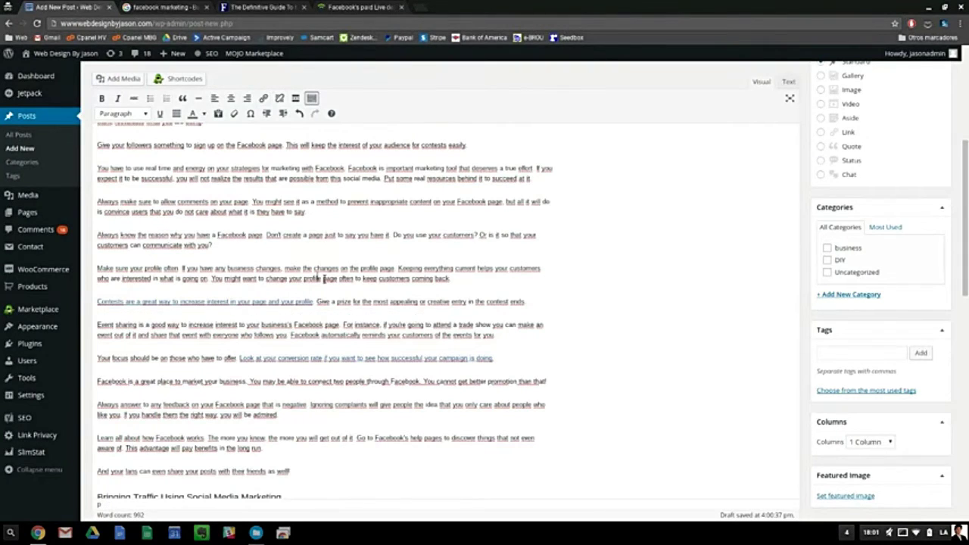
- Close the Forbes guide and copy the web address of the Marketing Land article
click(303, 7)
click(272, 6)
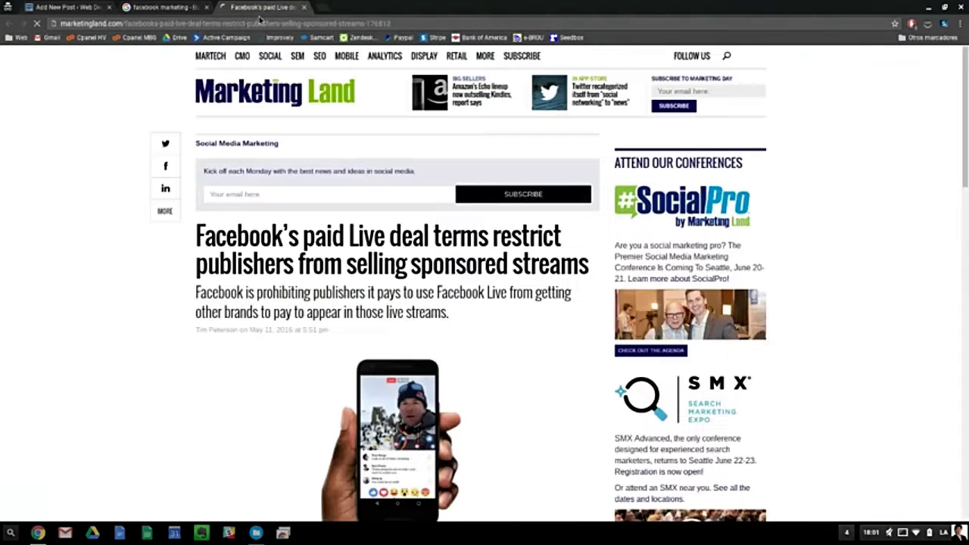
- Link the post sentence "Always know the reason why you have a Facebook page" to the copied Marketing Land URL, opening in a new tab
click(82, 7)
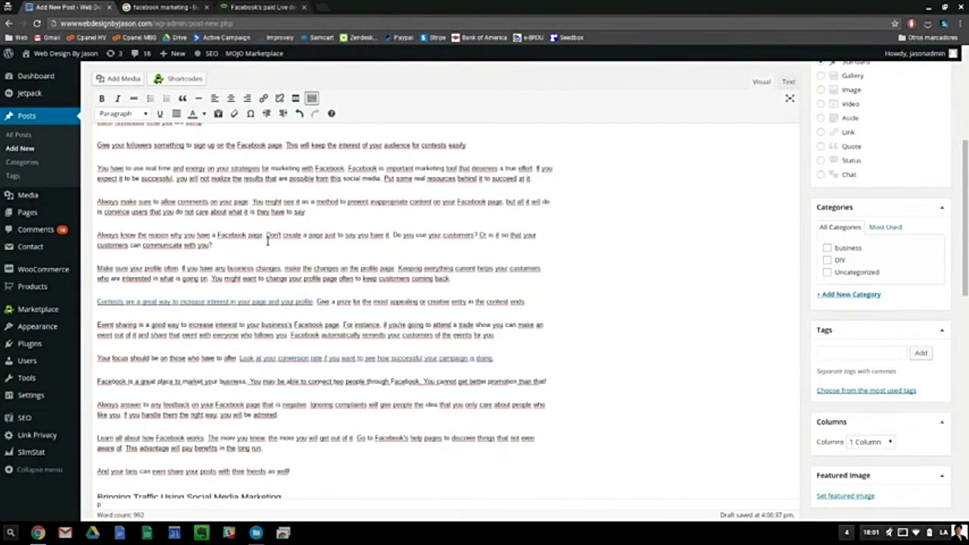
drag(265, 237, 97, 235)
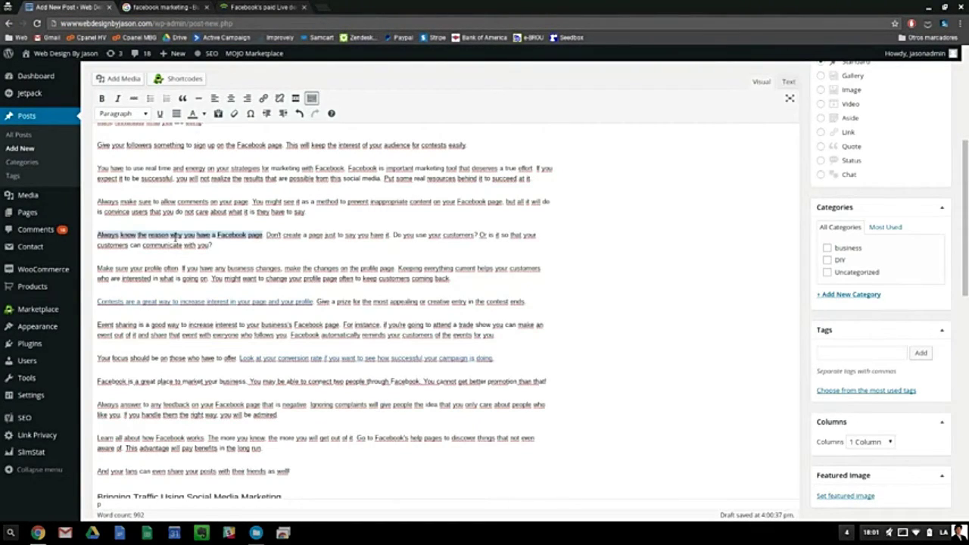
click(264, 98)
key(ctrl+v)
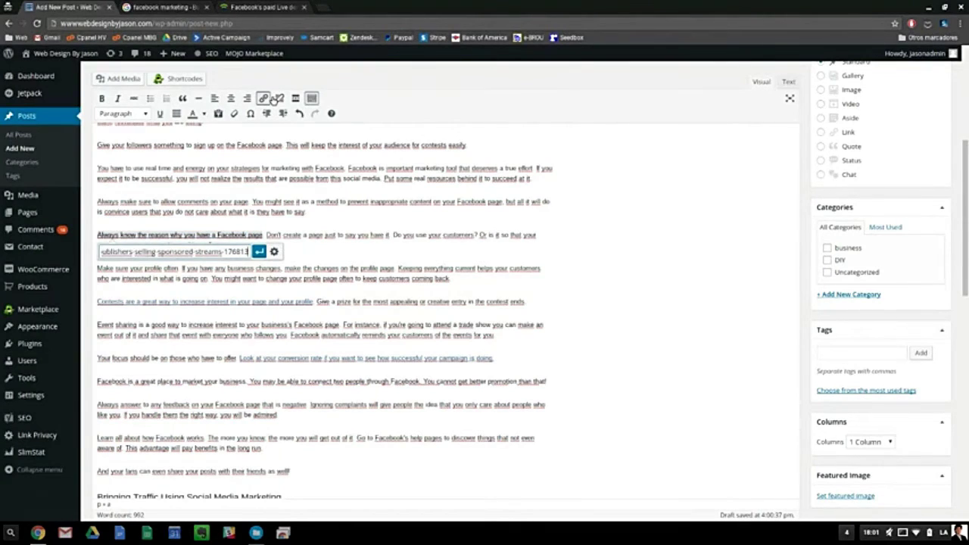
click(274, 251)
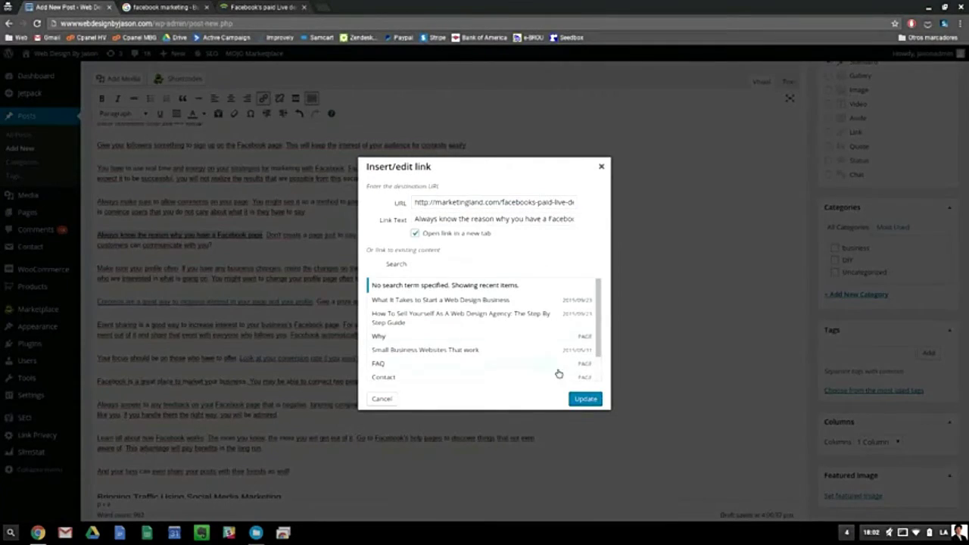
click(585, 399)
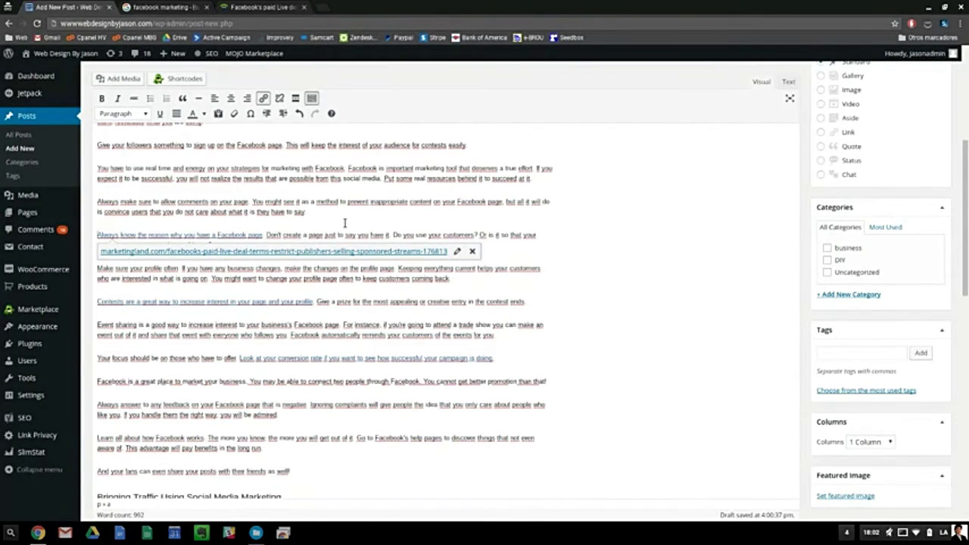
- Review the subheadings and the internal and external links placed throughout the post
scroll(344, 223, up, 3)
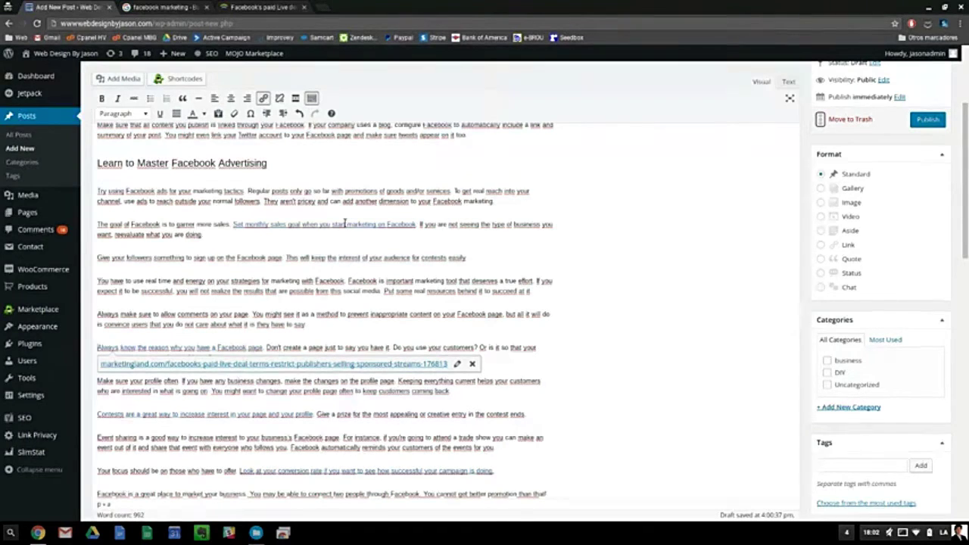
scroll(344, 222, up, 5)
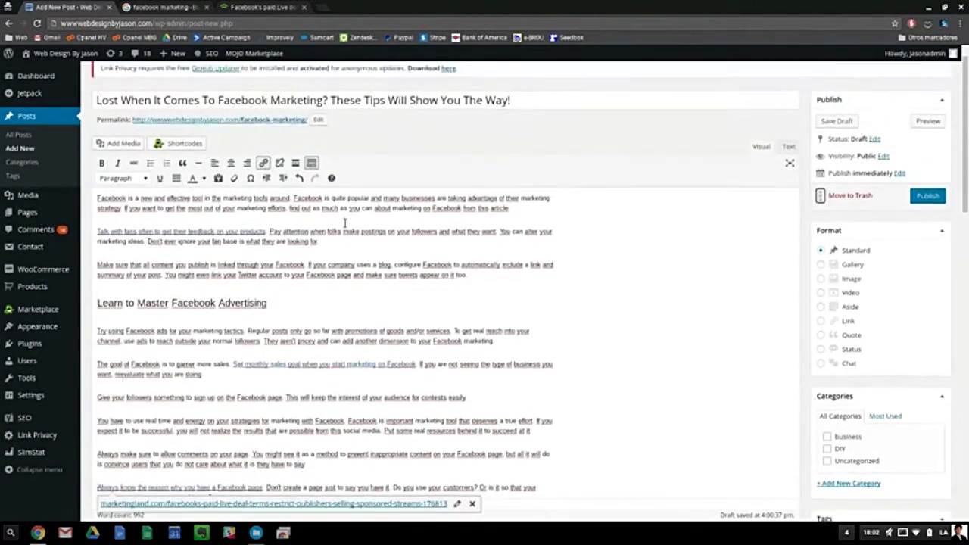
scroll(345, 222, down, 4)
scroll(345, 222, down, 3)
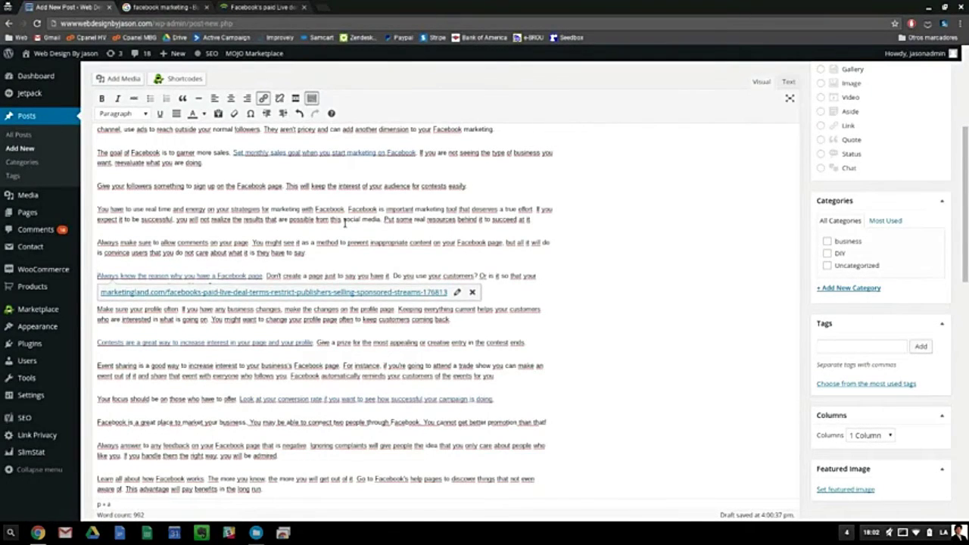
click(345, 221)
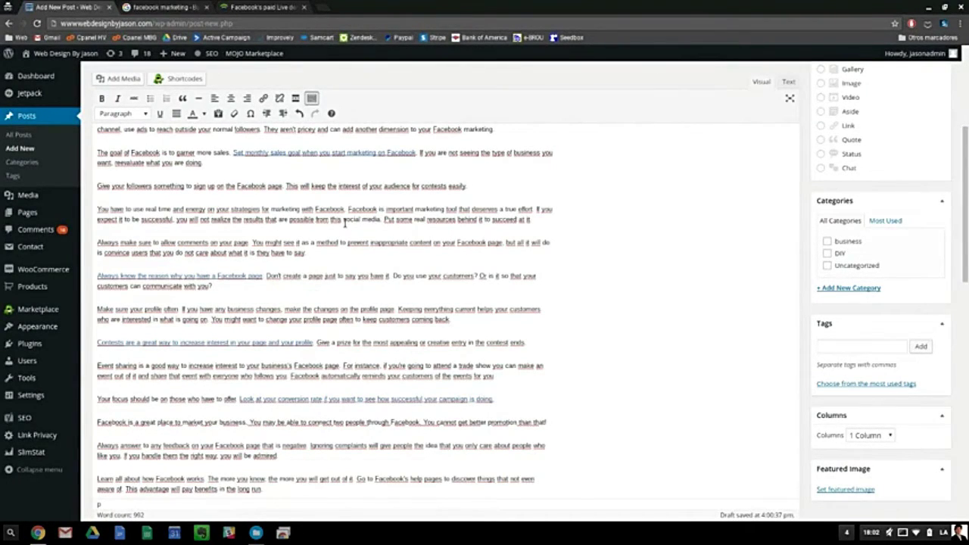
scroll(344, 221, up, 8)
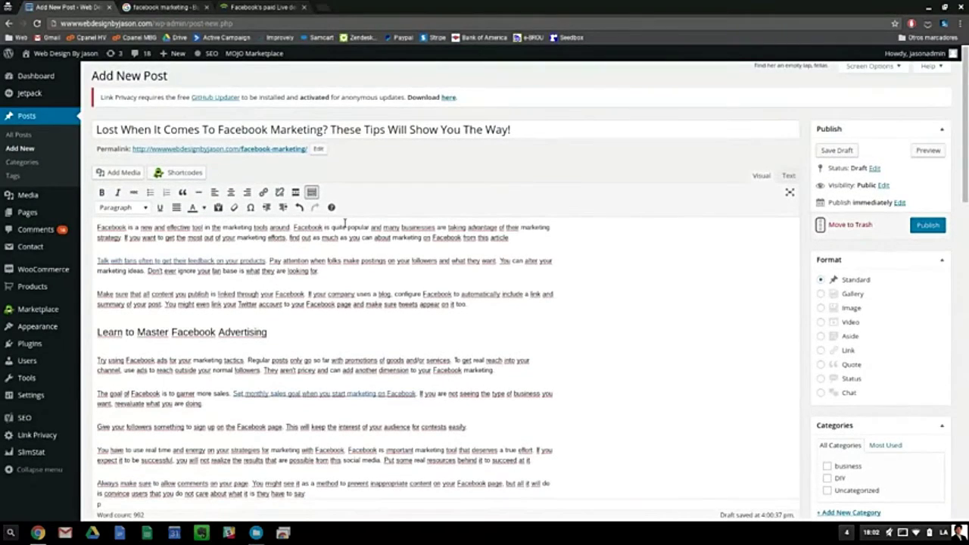
scroll(345, 221, down, 3)
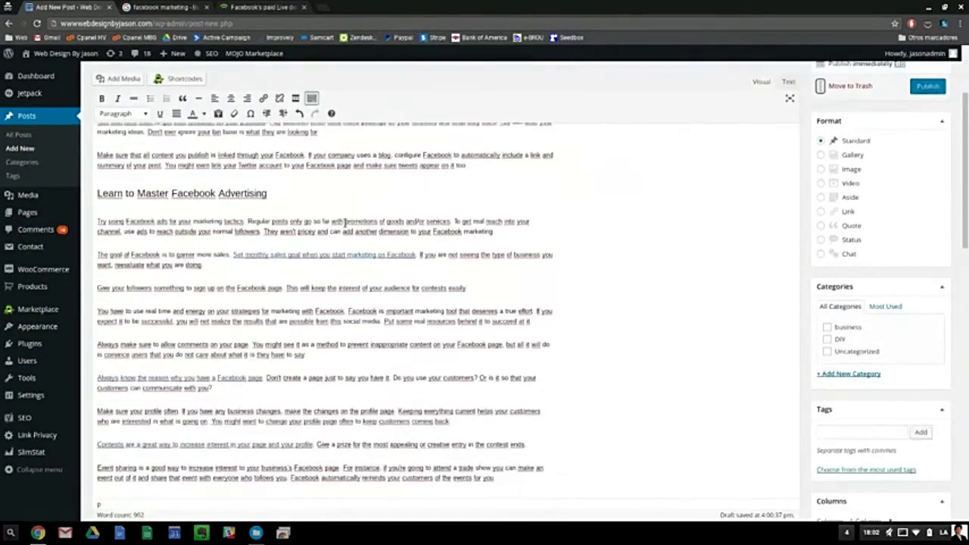
scroll(344, 221, up, 3)
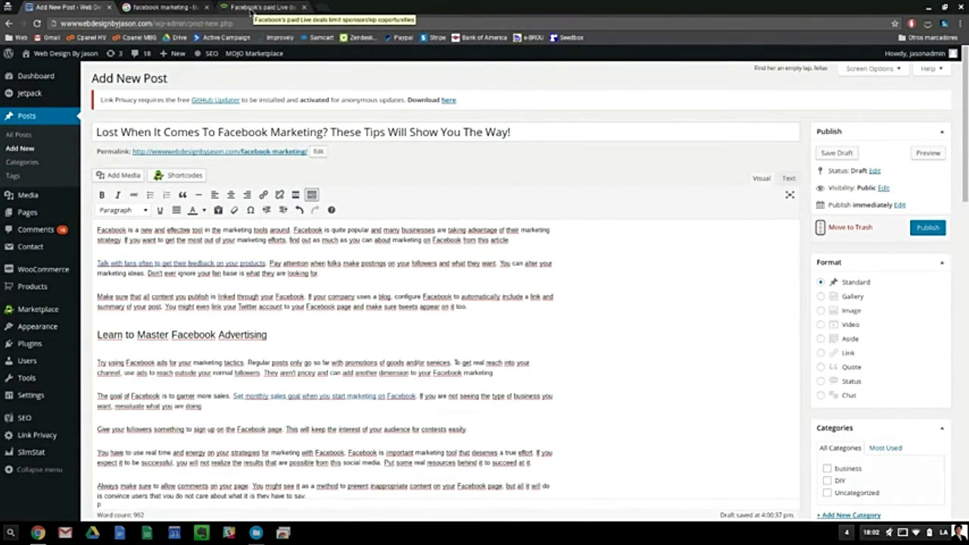
- Replace the open Marketing Land article with the YouTube site at youtube.com
click(253, 8)
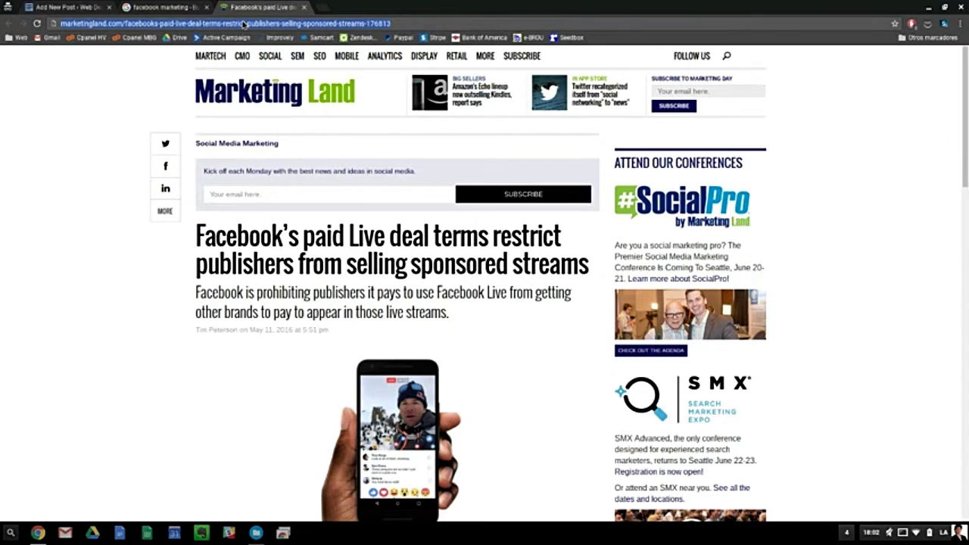
text(youtube.com)
key(Return)
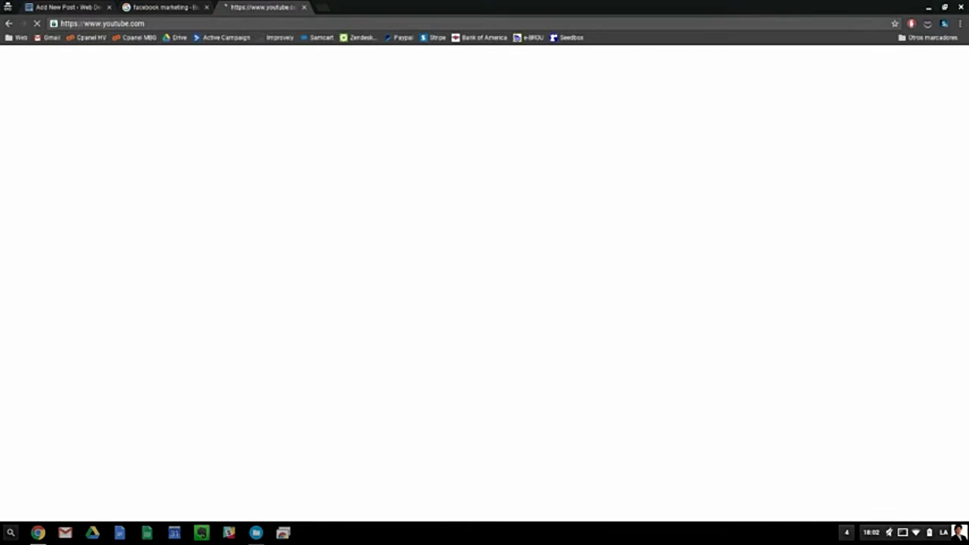
- Switch the Google results from news to all results and search for "twitter marketing accounts"
click(189, 8)
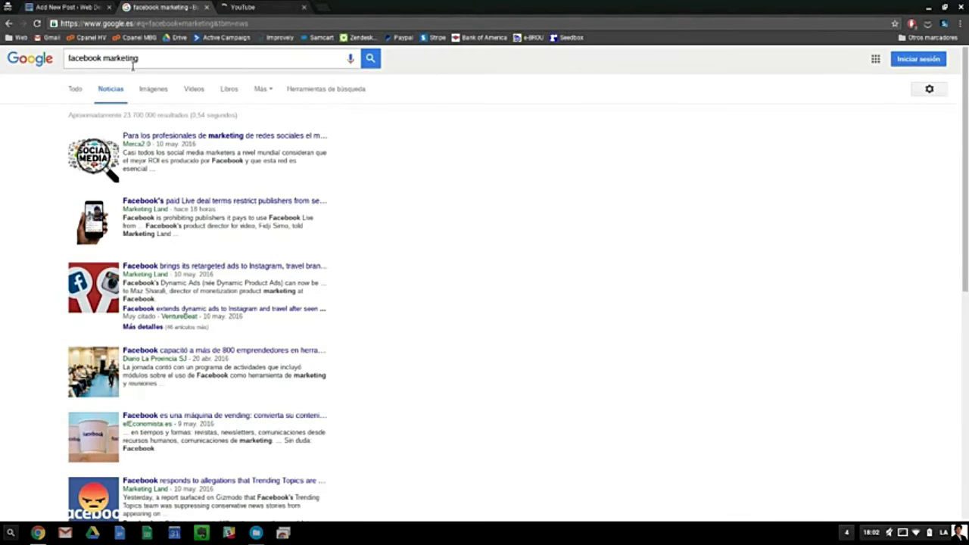
click(75, 90)
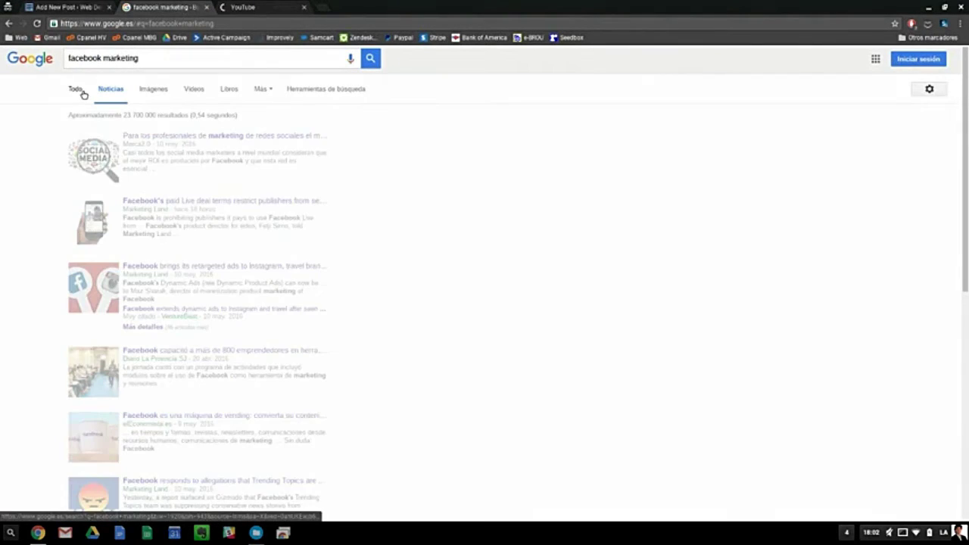
triple_click(121, 64)
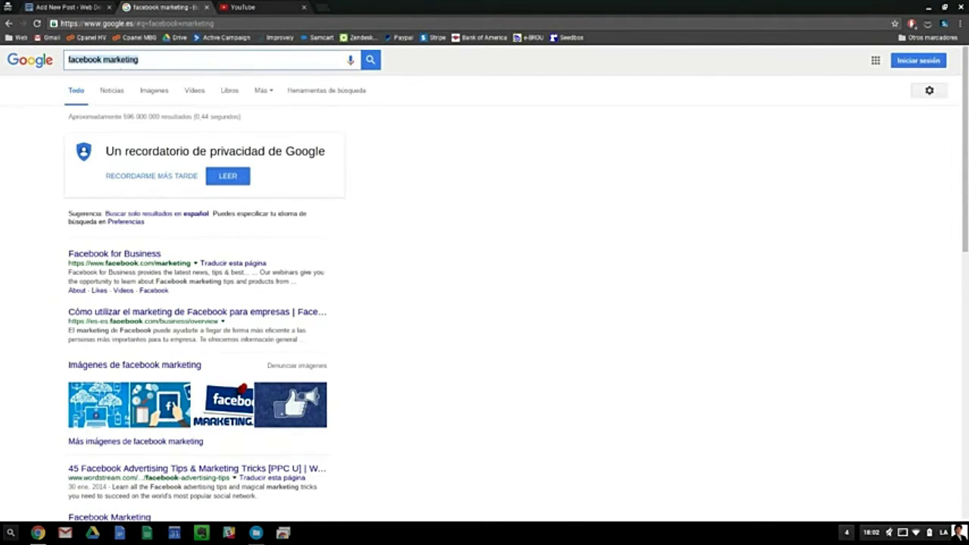
text(twitter markeing)
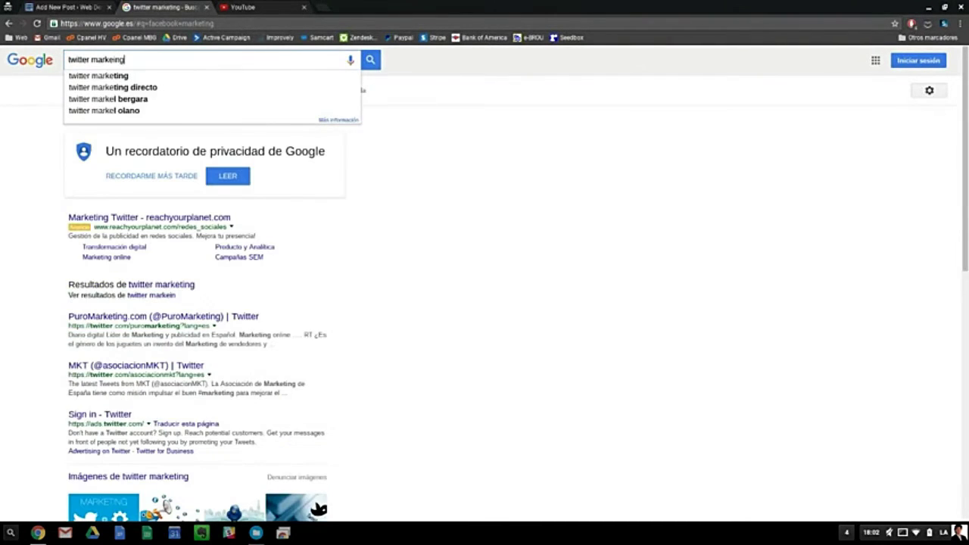
key(BackSpace)
key(BackSpace)
key(BackSpace)
text(ting a)
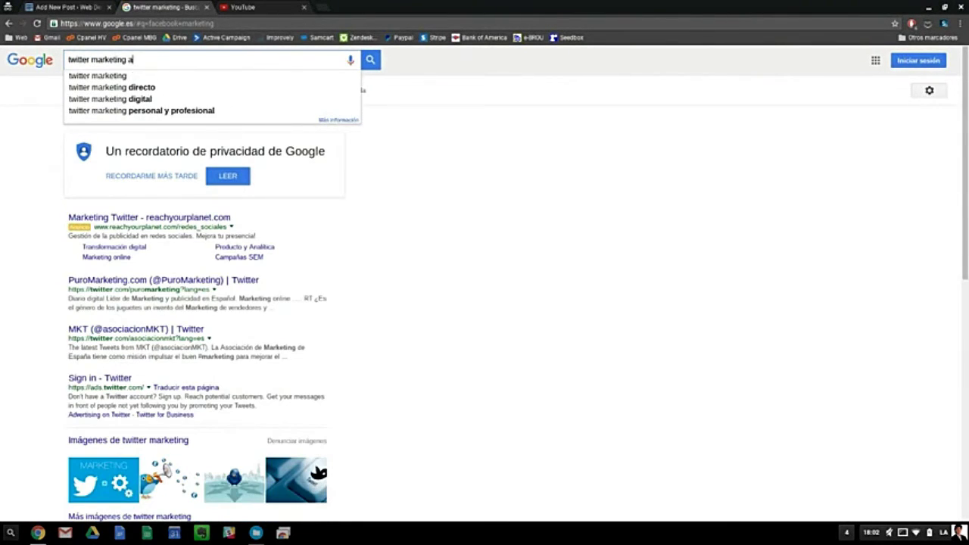
text(ccounts)
key(Return)
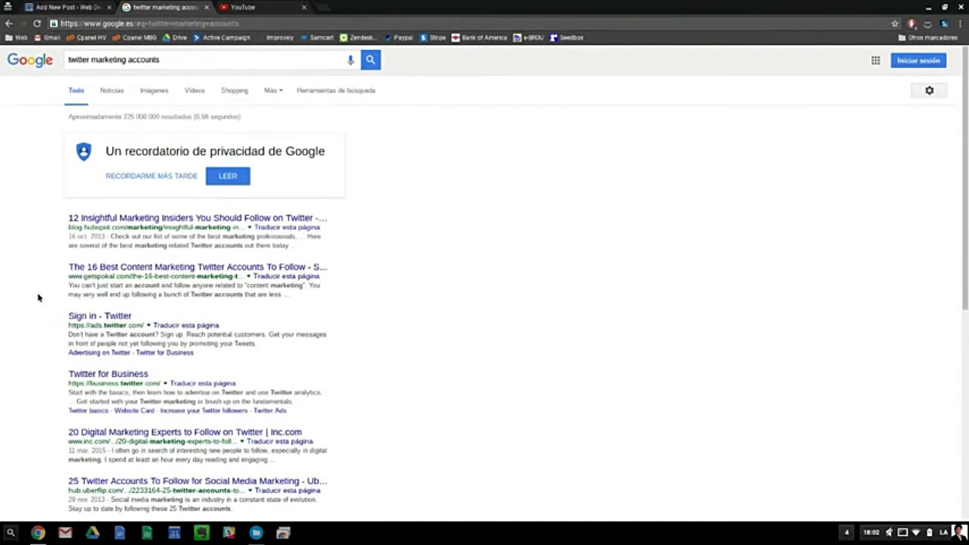
- Open the HubSpot article "12 Insightful Marketing Insiders You Should Follow on Twitter" and the Twitter profile of its first-listed marketer
click(138, 219)
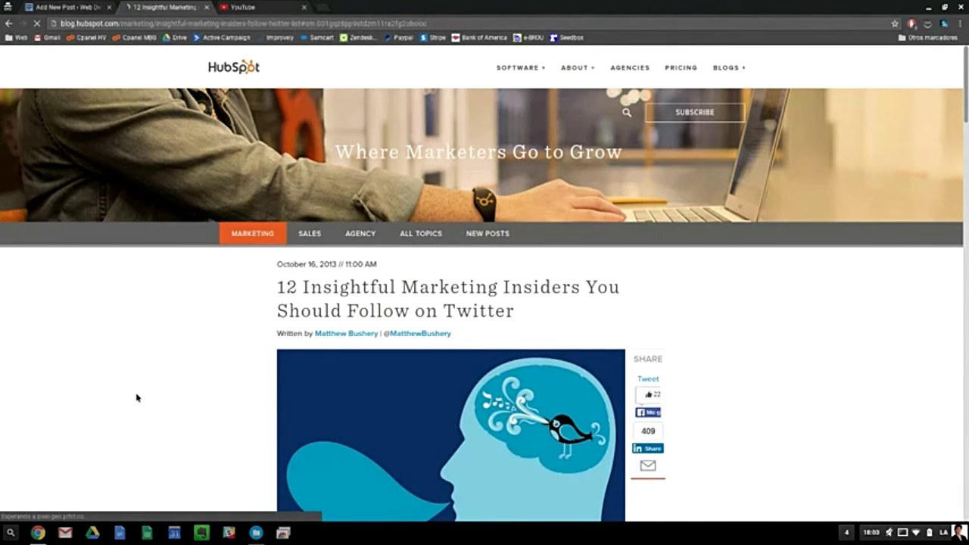
scroll(137, 397, down, 3)
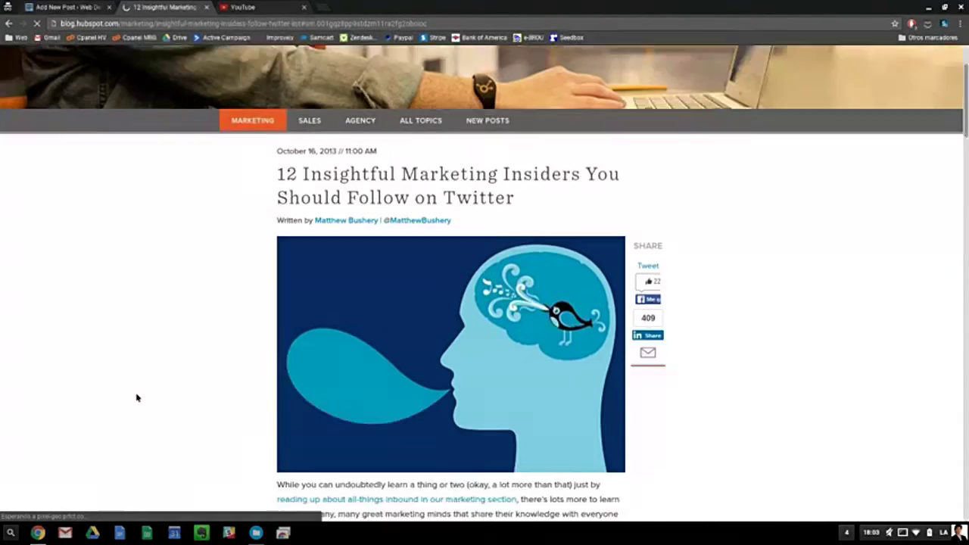
scroll(137, 397, down, 3)
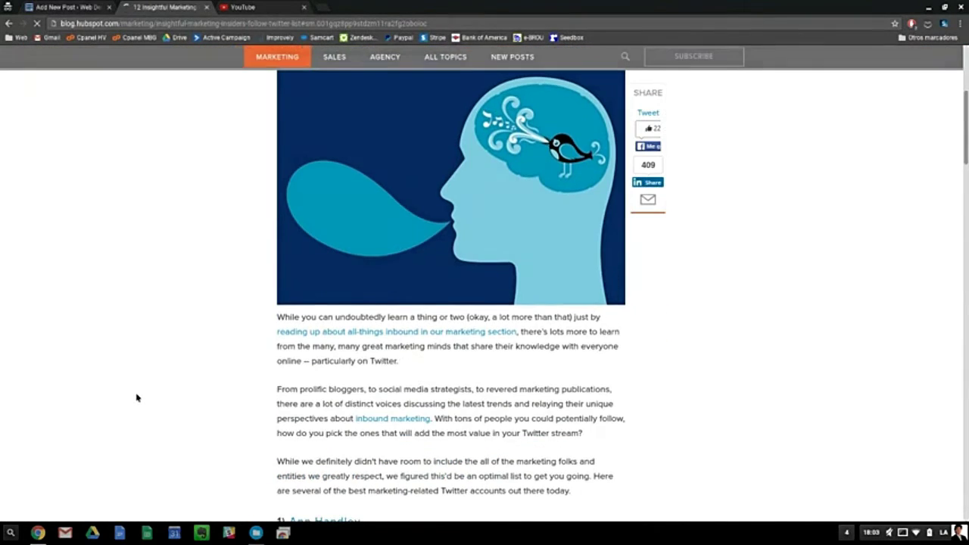
scroll(137, 397, down, 5)
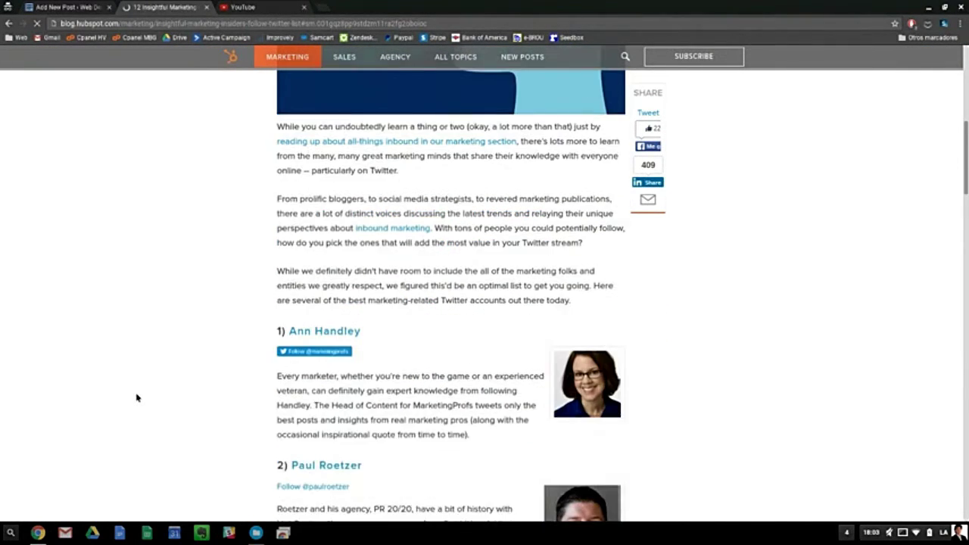
scroll(189, 384, down, 2)
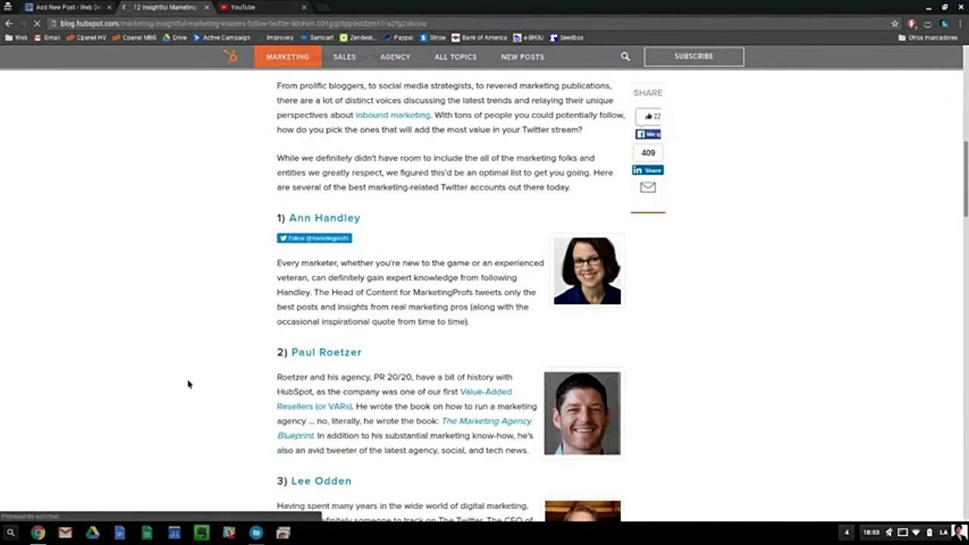
click(339, 220)
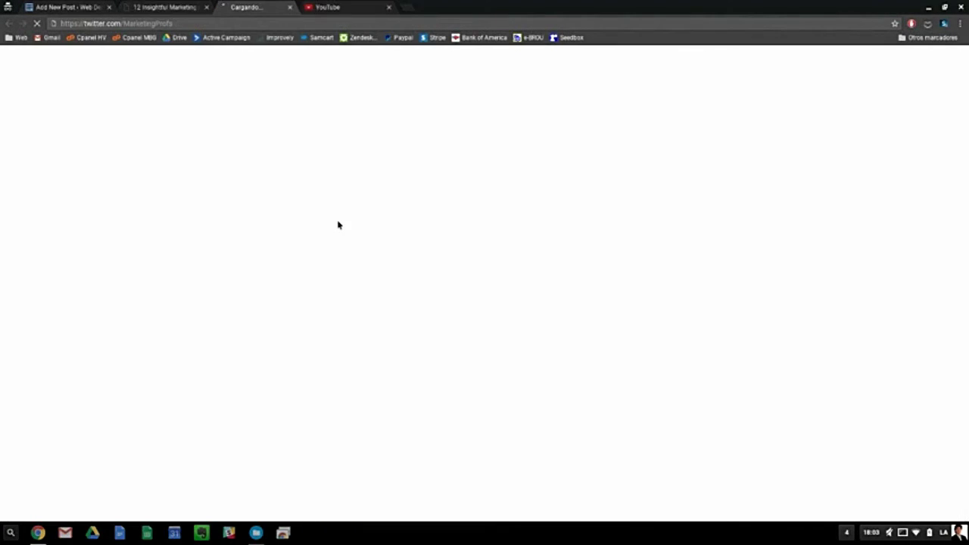
- Return to the HubSpot list and open the Twitter profile of its fifth entry, Contagious Magazine
click(162, 7)
scroll(168, 245, down, 3)
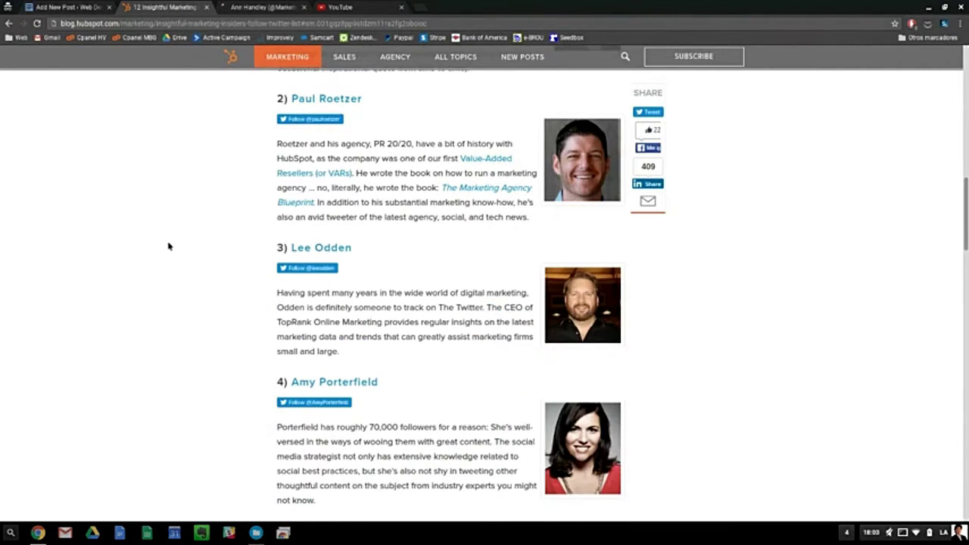
scroll(168, 245, down, 2)
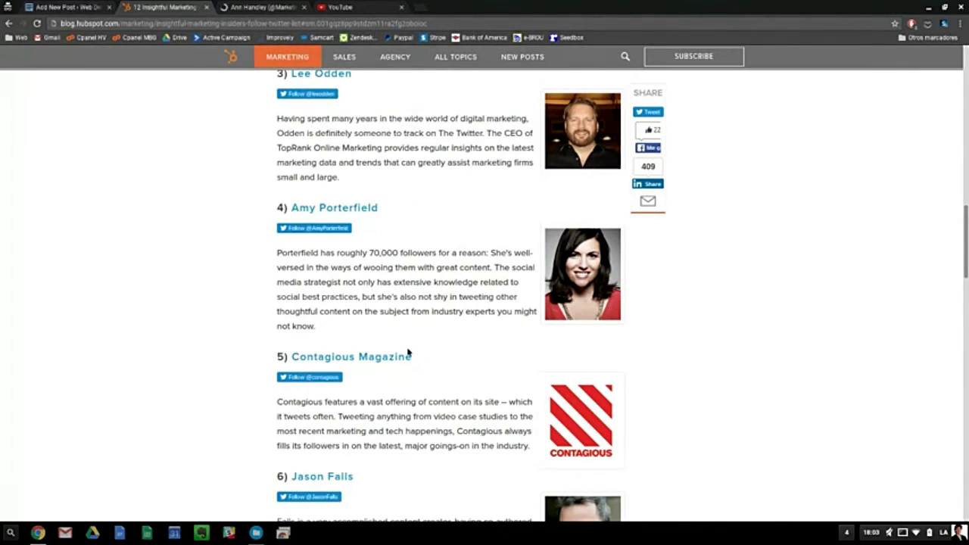
click(388, 358)
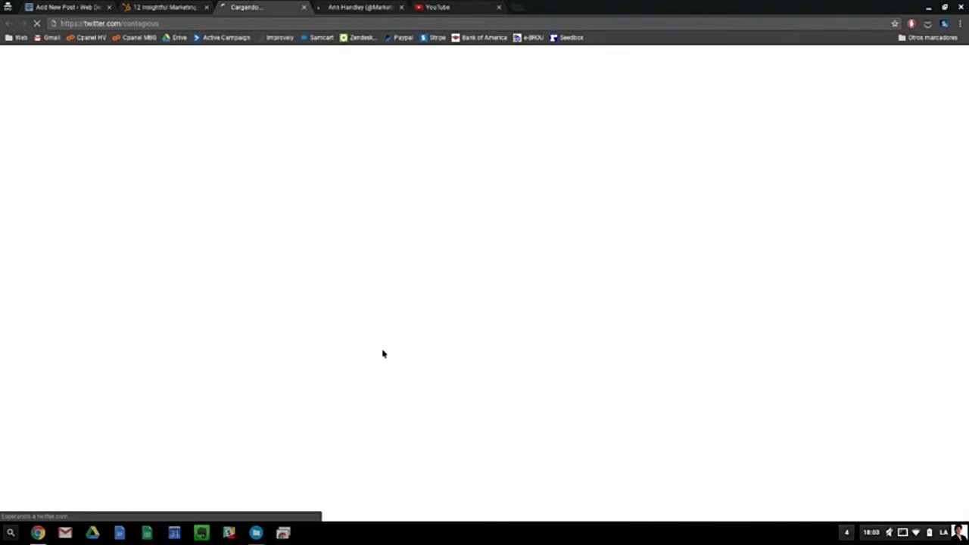
- Close the HubSpot article and look through the Contagious Twitter feed for shared marketing content
click(207, 11)
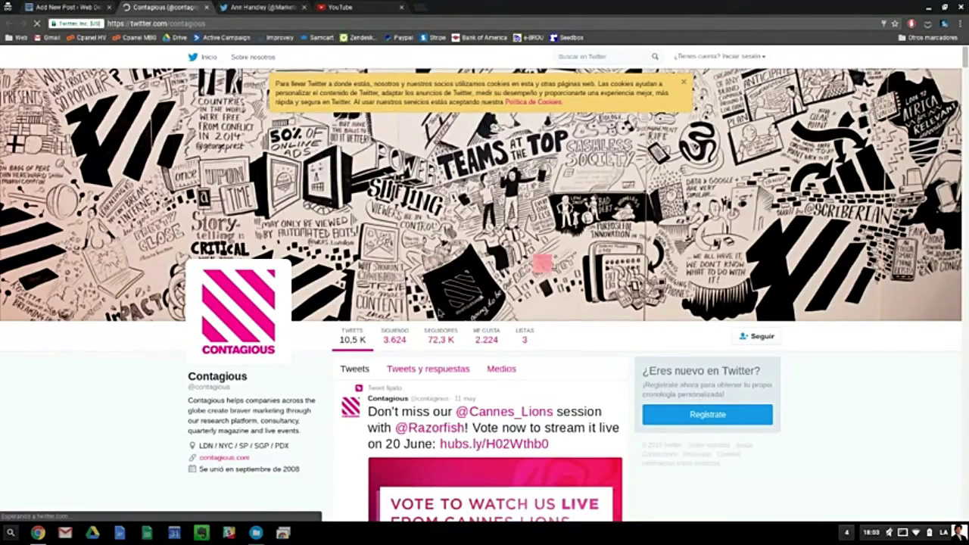
scroll(470, 310, down, 3)
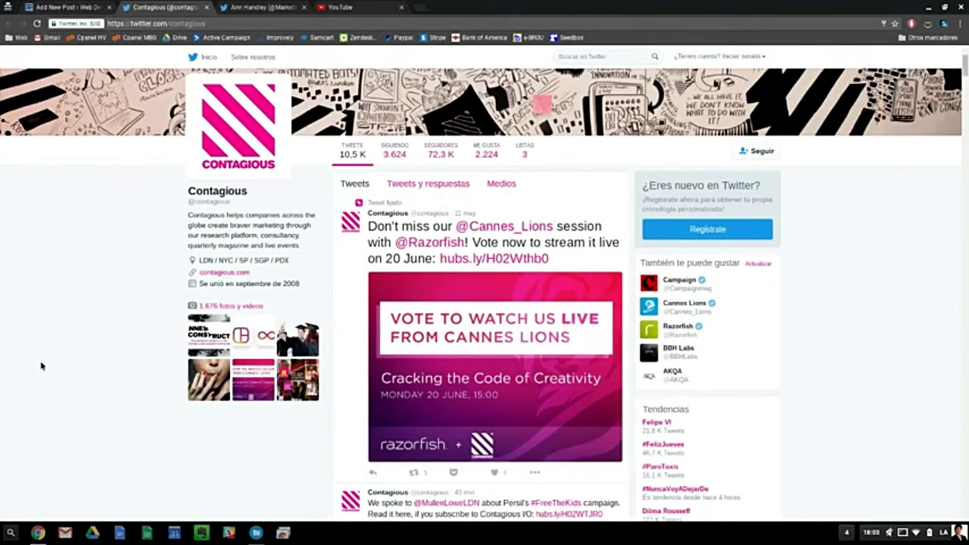
scroll(41, 366, down, 4)
scroll(41, 366, down, 1)
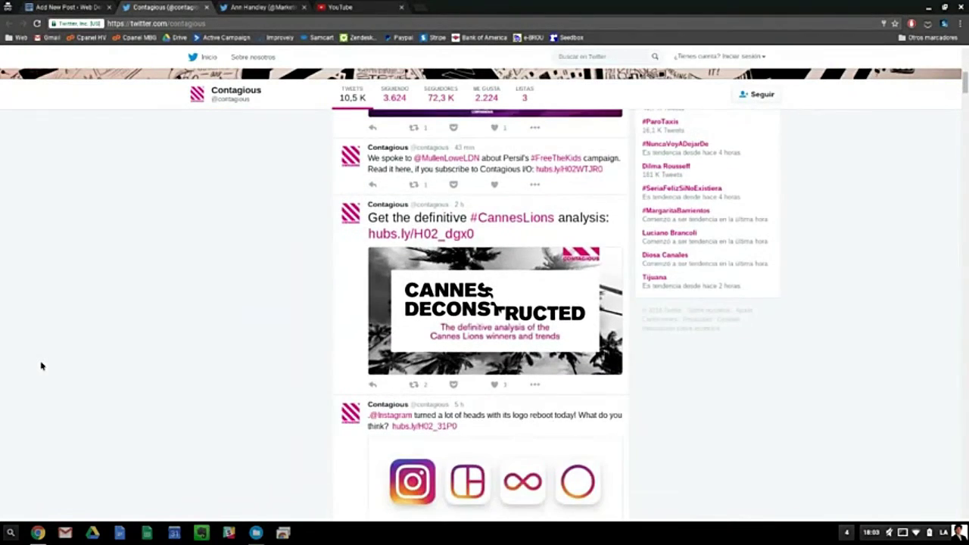
scroll(41, 366, down, 2)
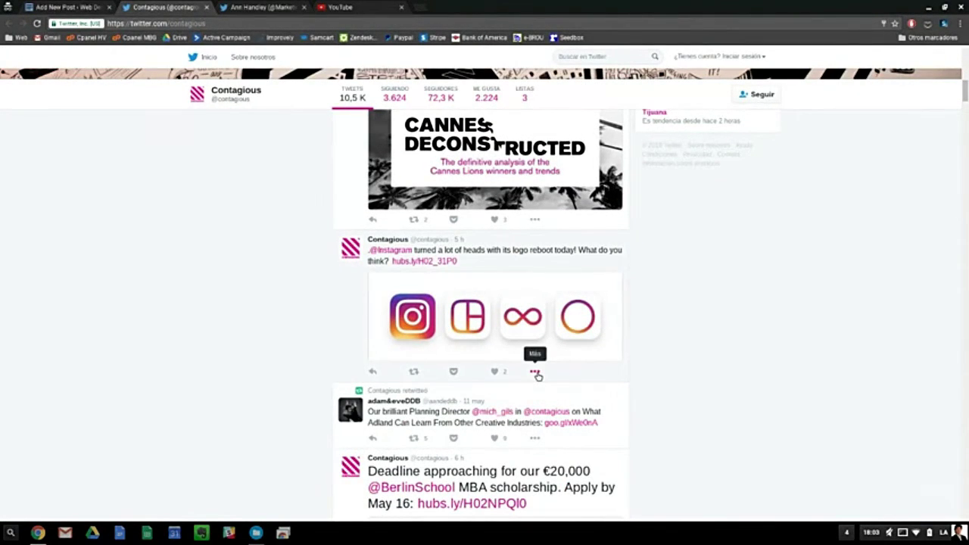
scroll(716, 384, down, 2)
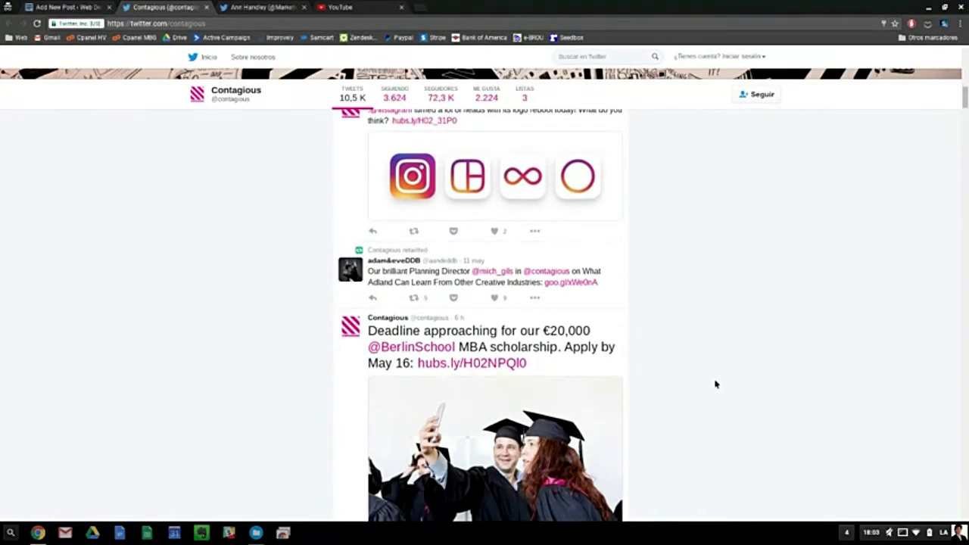
scroll(715, 385, down, 2)
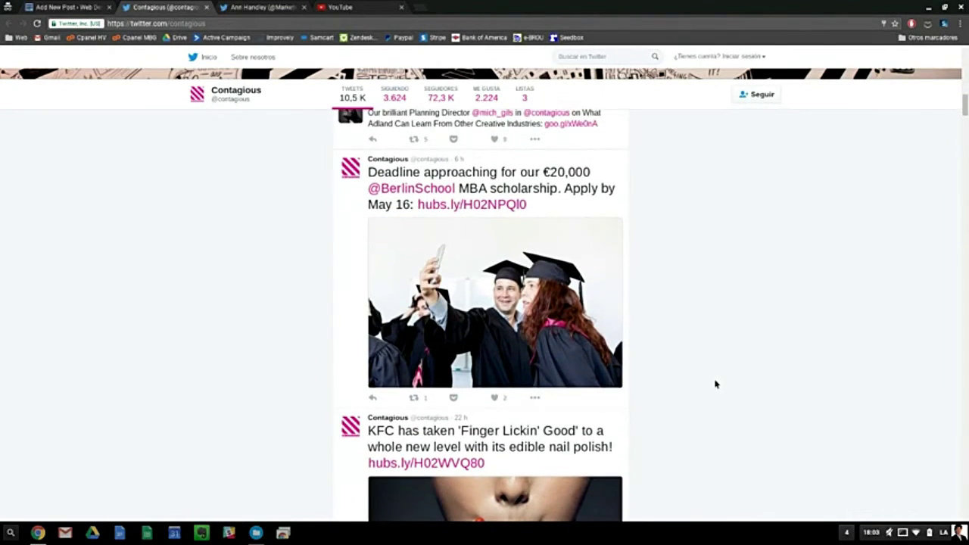
- Copy the embed code, with media included, of Contagious's tweet about KFC's edible nail polish
scroll(715, 384, down, 3)
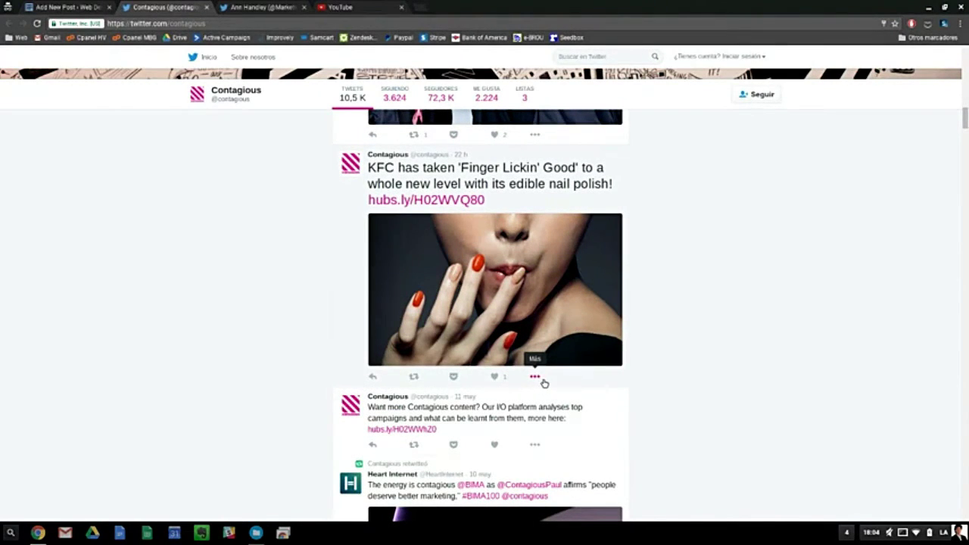
click(542, 381)
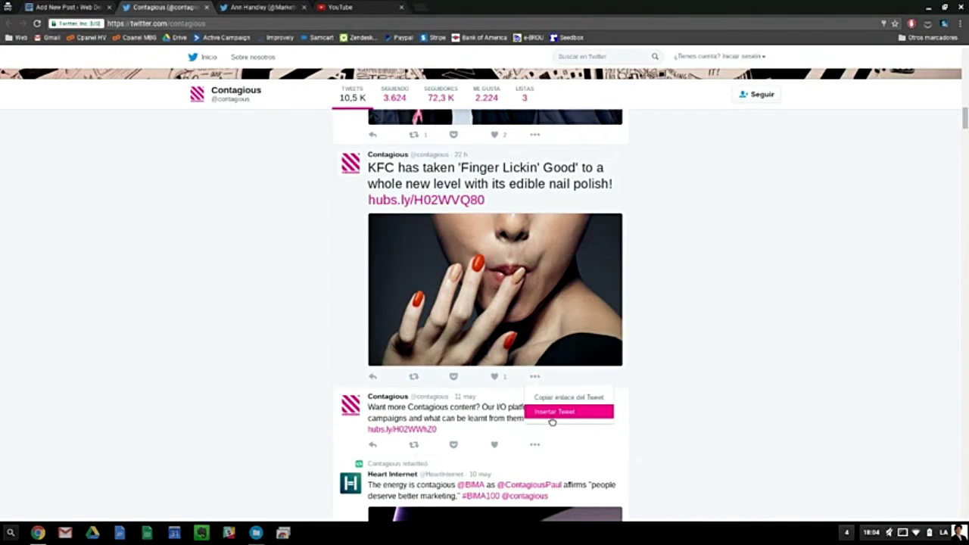
click(552, 412)
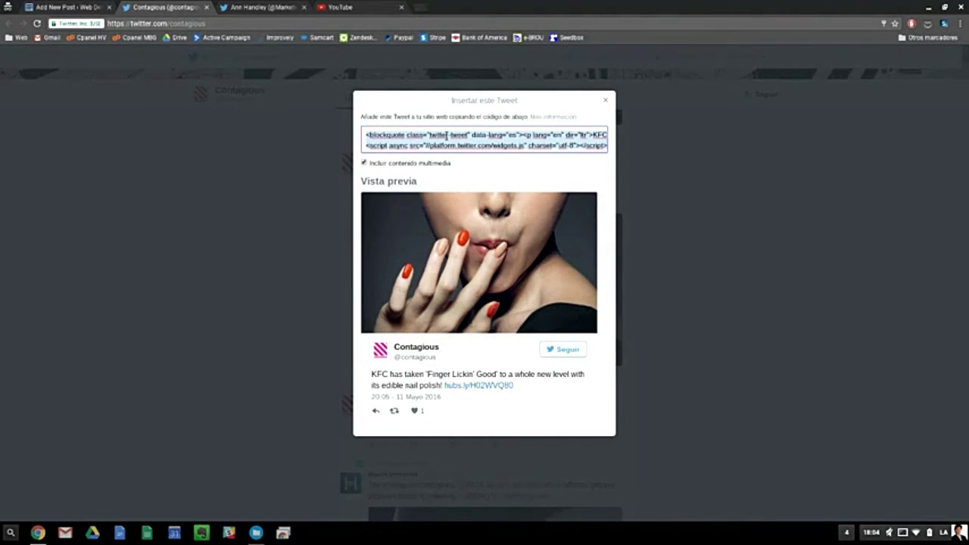
- Paste the KFC tweet's embed code into the post's HTML below the "Give your followers something to sign up" paragraph, and close the Contagious page
click(76, 8)
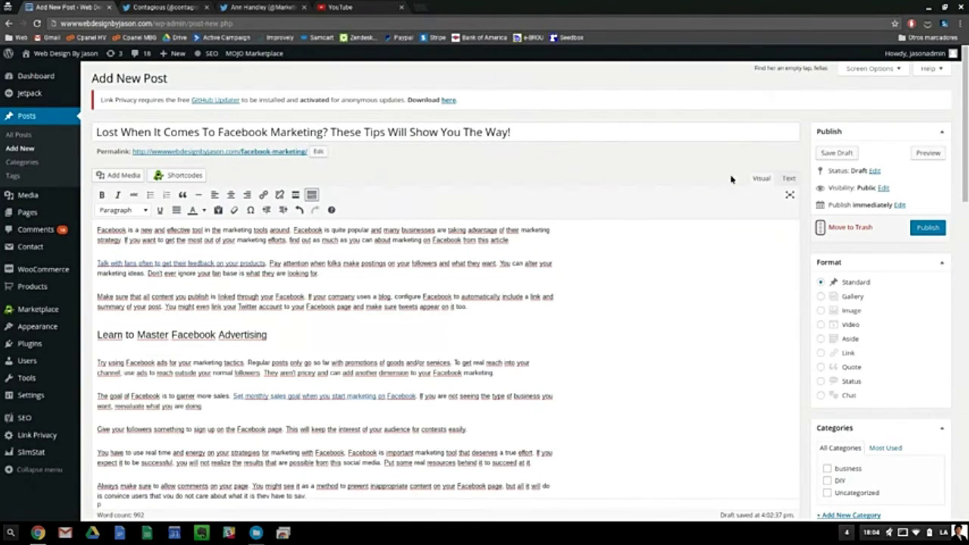
click(790, 178)
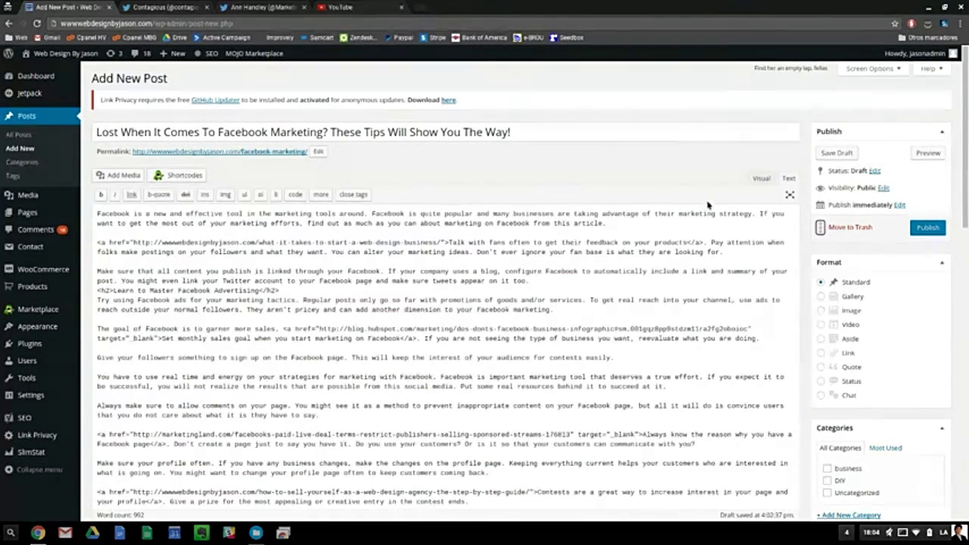
click(212, 369)
key(ctrl+v)
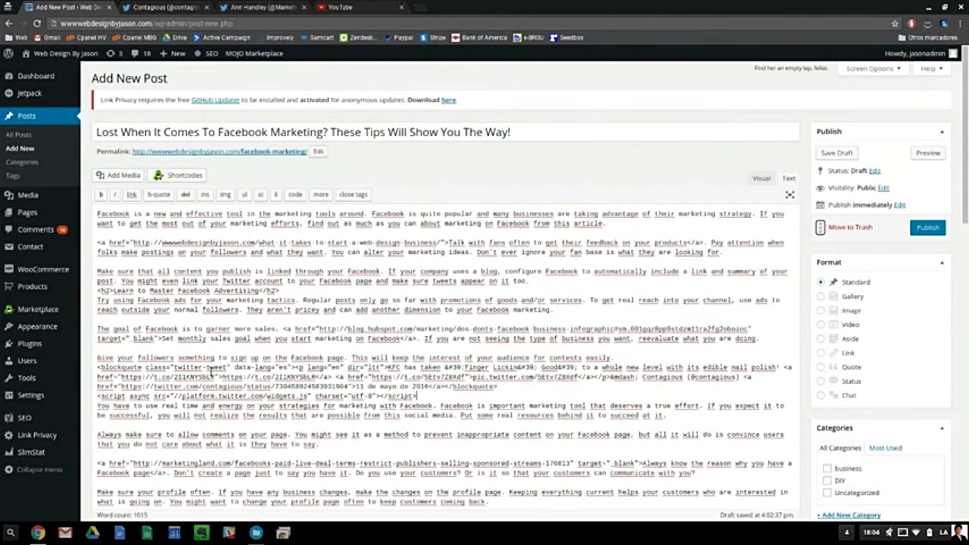
click(201, 7)
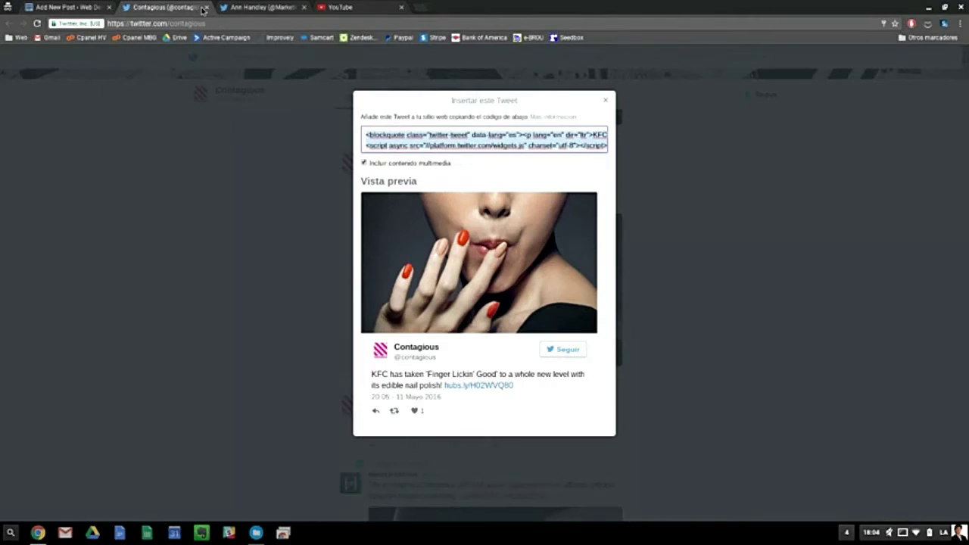
click(205, 7)
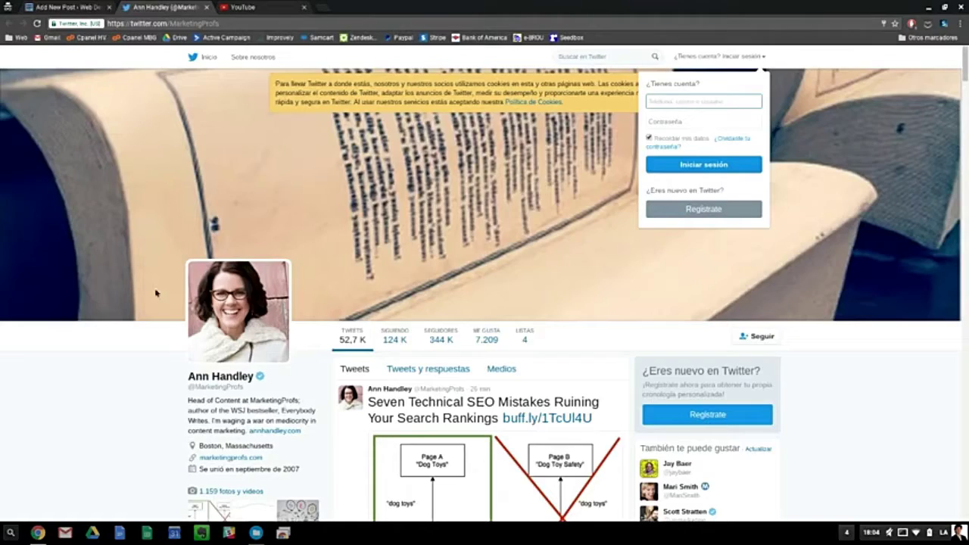
scroll(116, 368, down, 6)
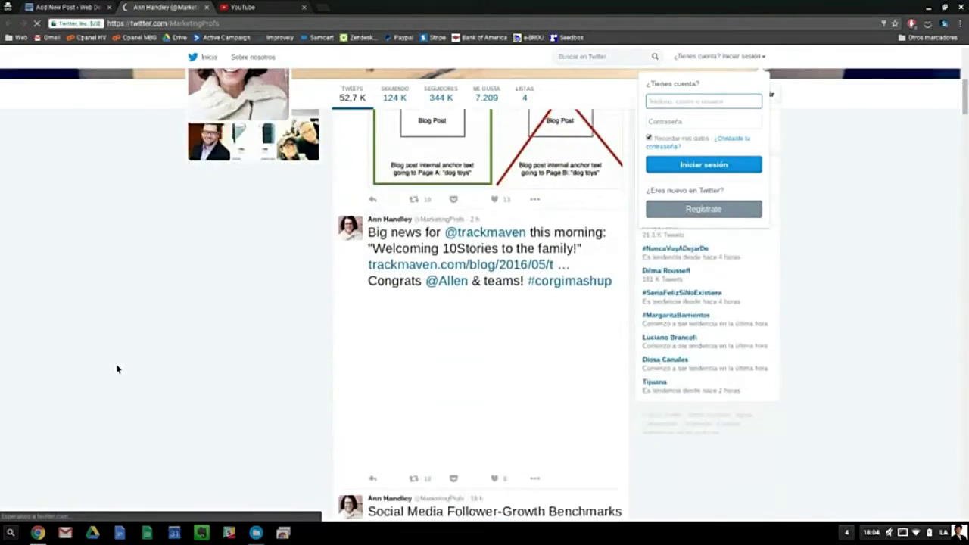
scroll(117, 369, down, 3)
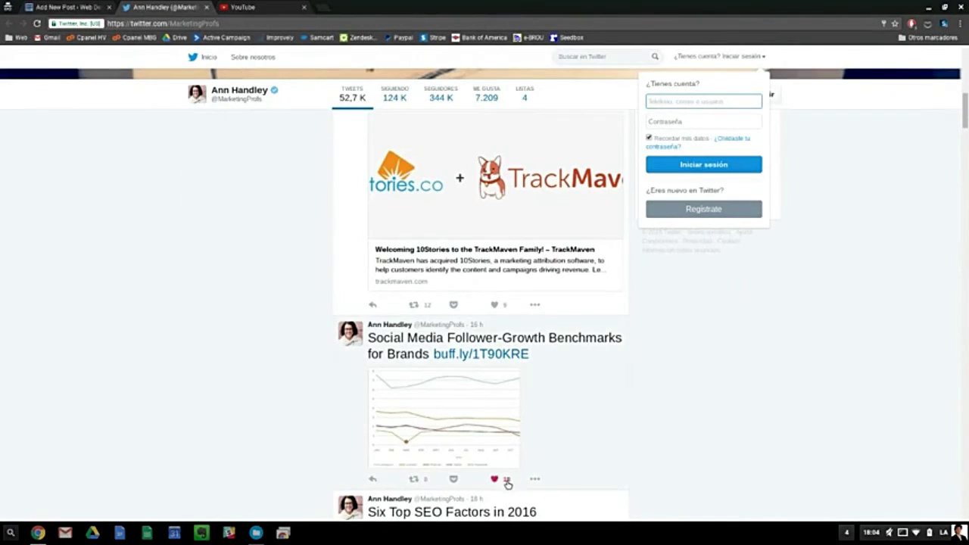
click(535, 479)
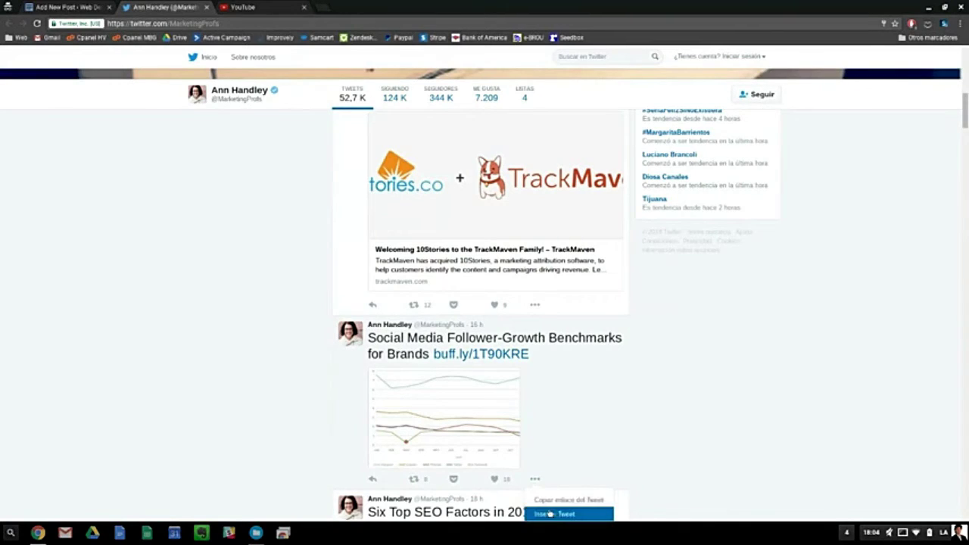
click(505, 347)
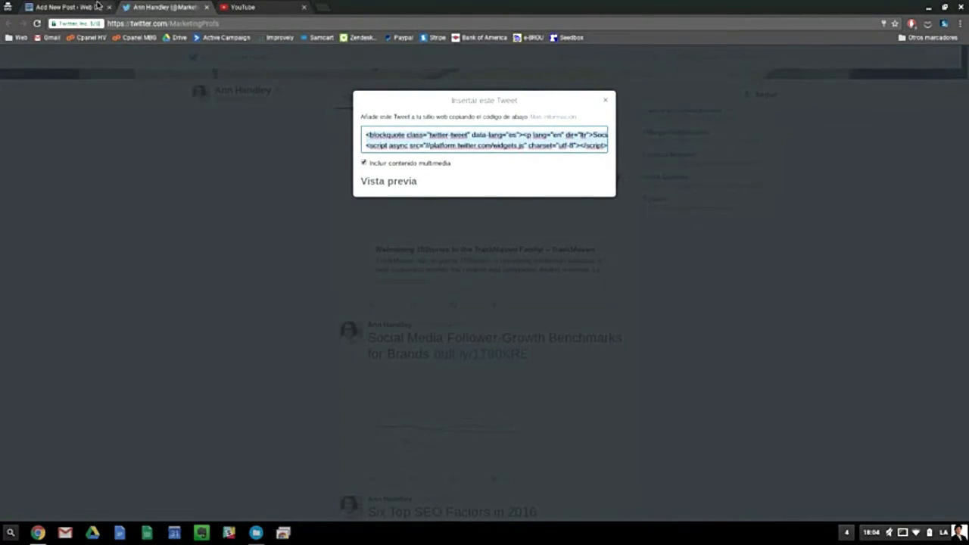
click(97, 6)
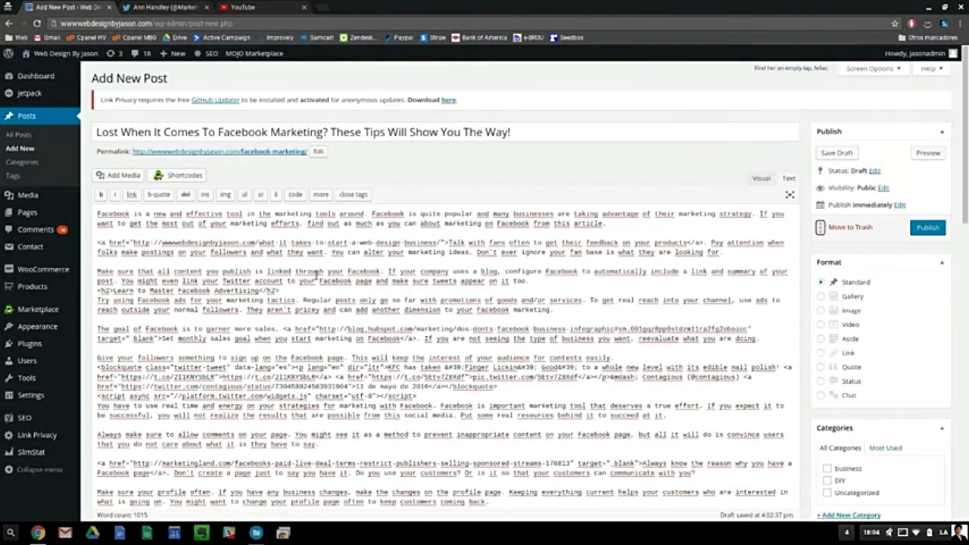
scroll(316, 274, down, 3)
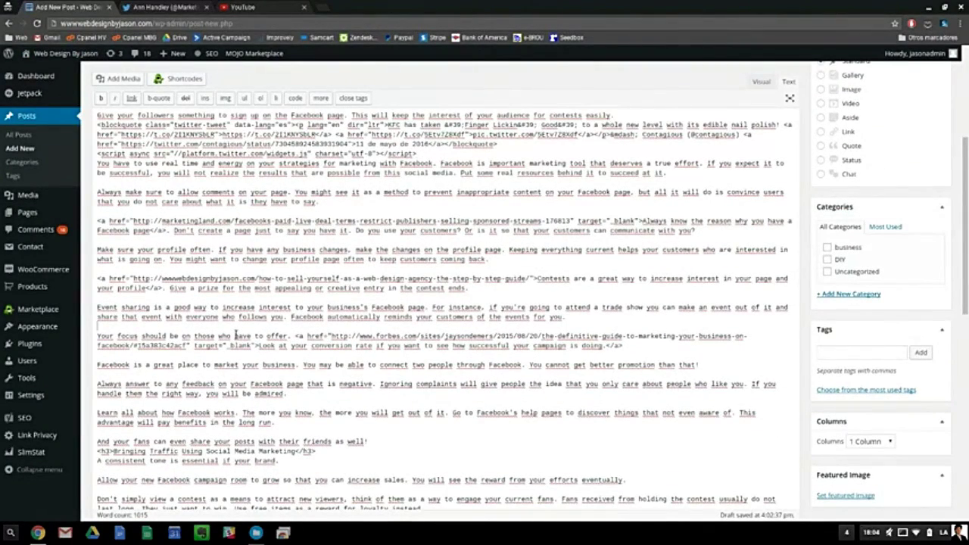
key(ctrl+v)
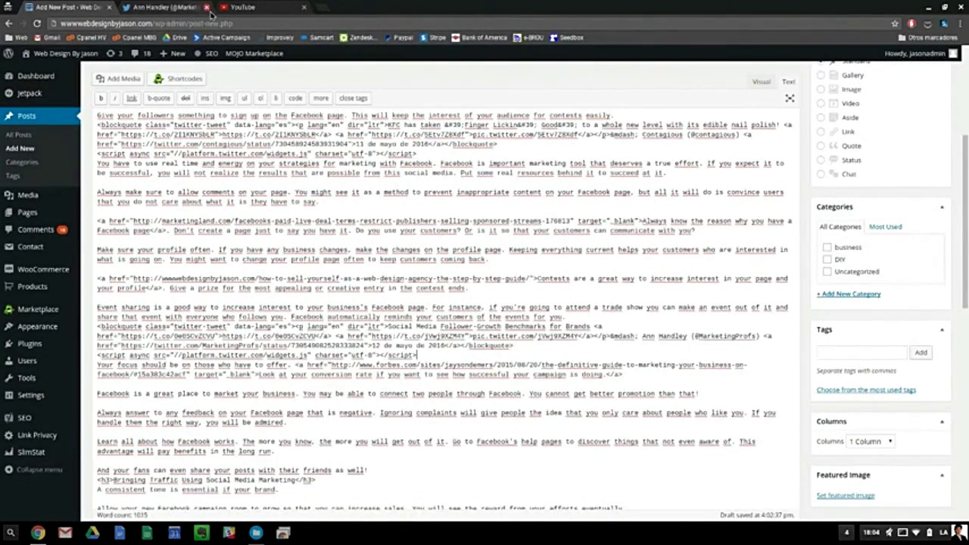
click(206, 7)
- Search YouTube for "facebook marketing", open the video "Advanced Facebook Marketing. How we get traffic, leads and sales." and pause it
click(159, 7)
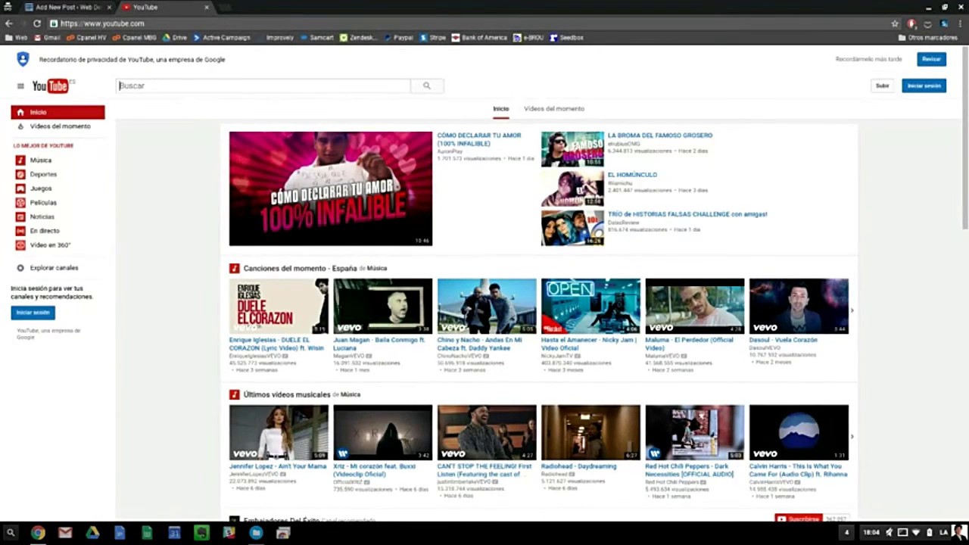
text(facebook mar)
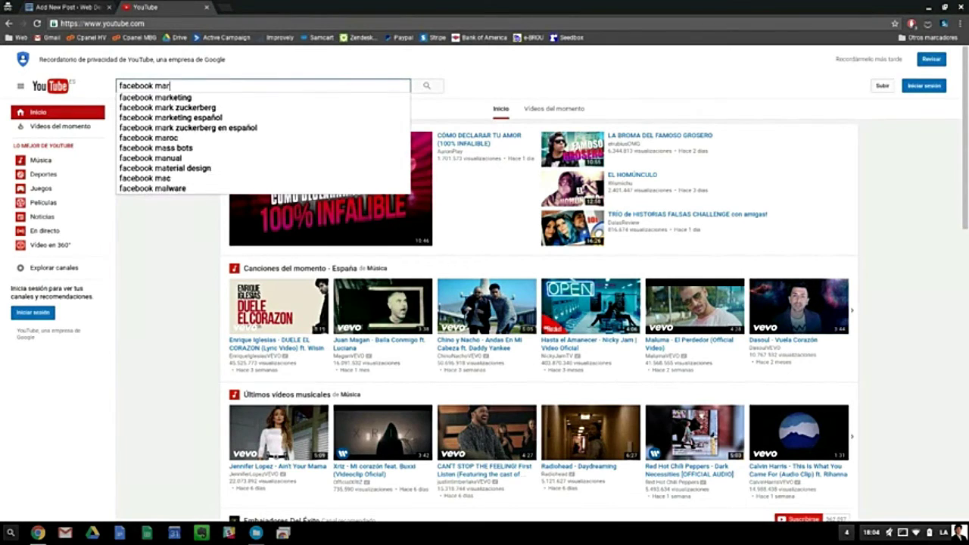
text(keting)
key(Return)
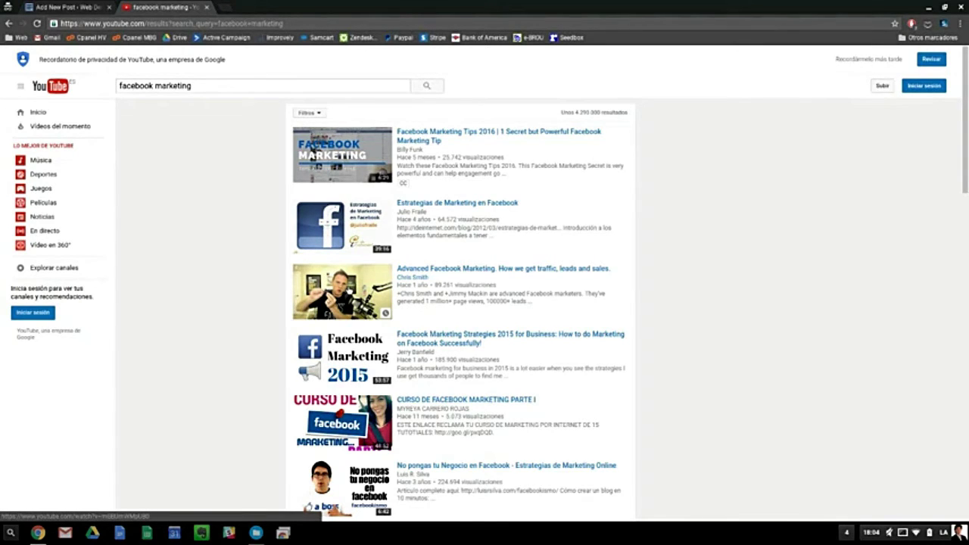
click(341, 291)
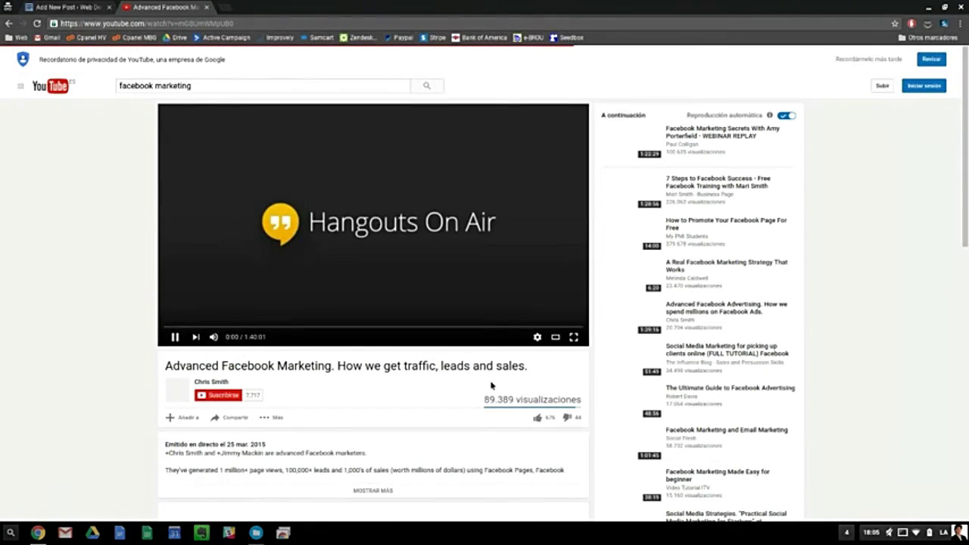
click(302, 299)
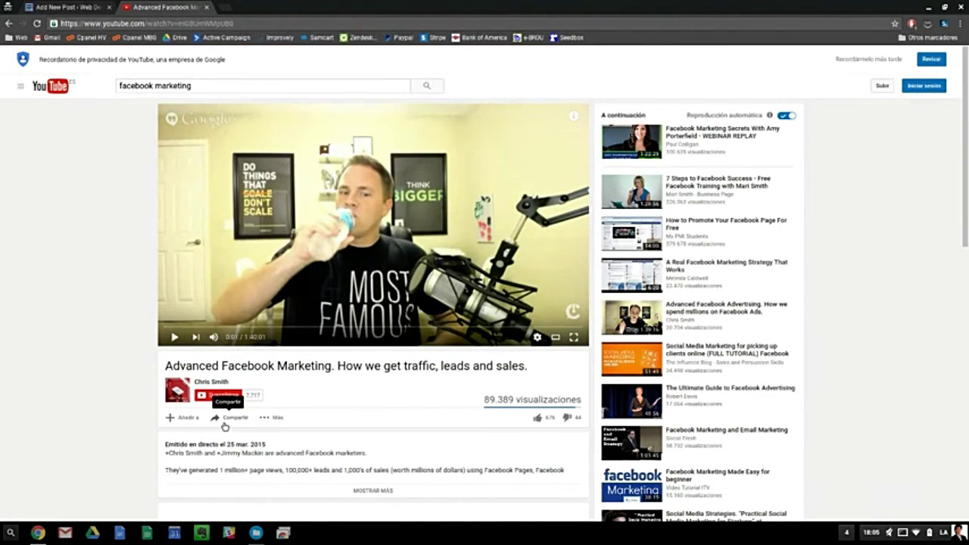
- Embed the YouTube video at 560 by 315 above the last paragraph of the post's HTML, and close the YouTube page
click(224, 423)
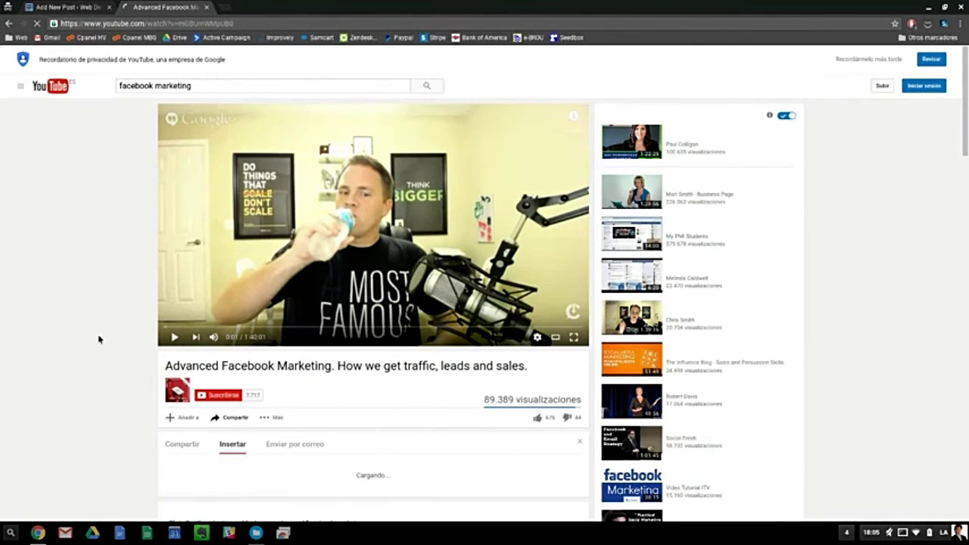
scroll(99, 339, down, 1)
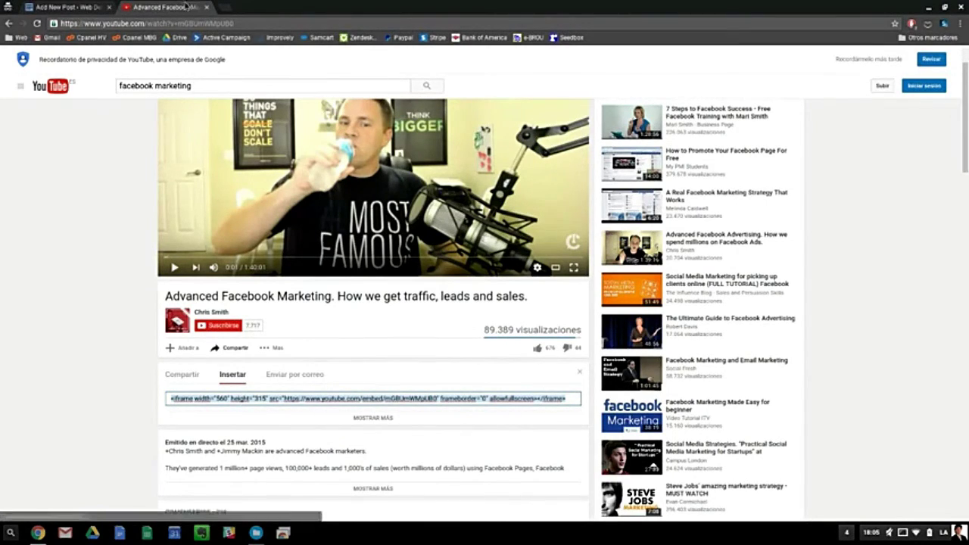
key(ctrl+Tab)
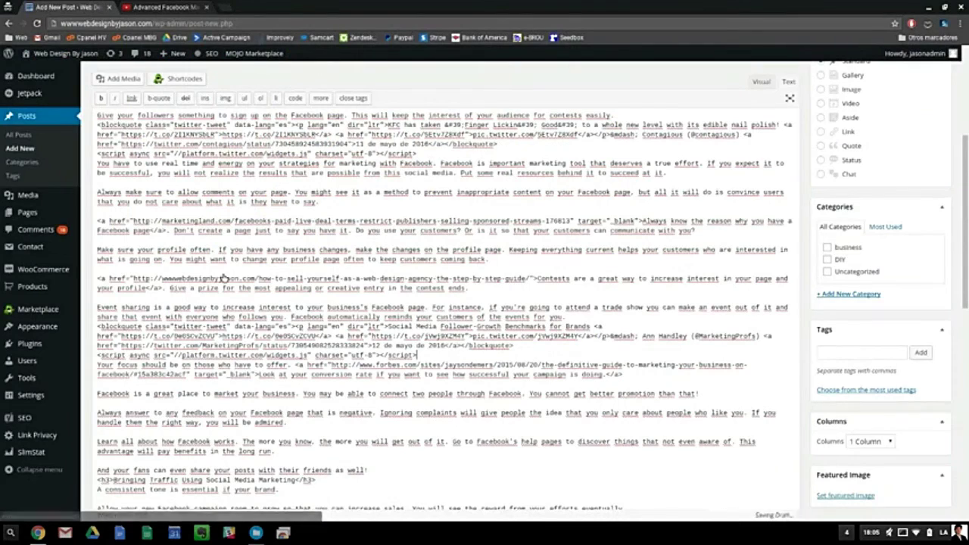
scroll(216, 278, down, 10)
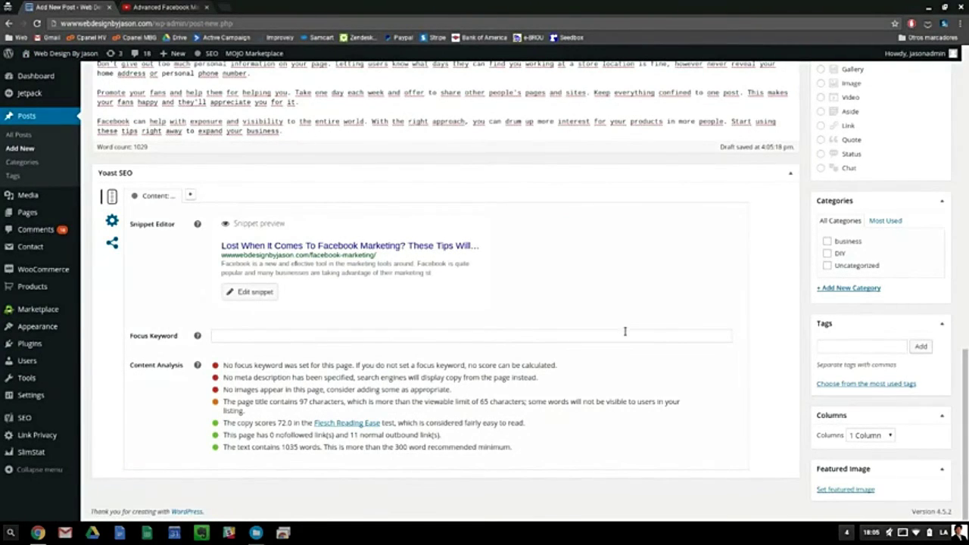
text(<iframe width="560" height="315" src="https://www.youtube.com/embed/m0BUmmMpU80" frameborder="0" allowfullscreen></iframe>)
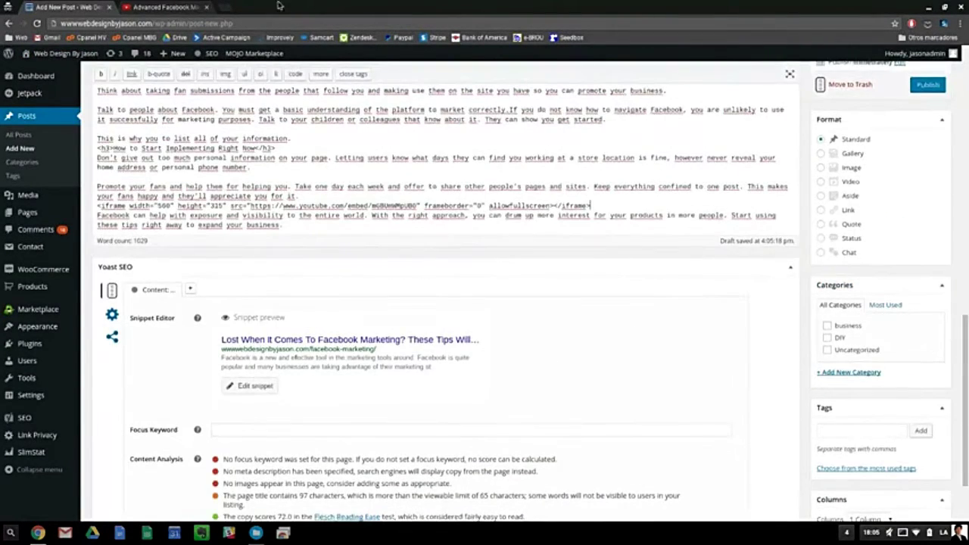
click(160, 7)
click(207, 7)
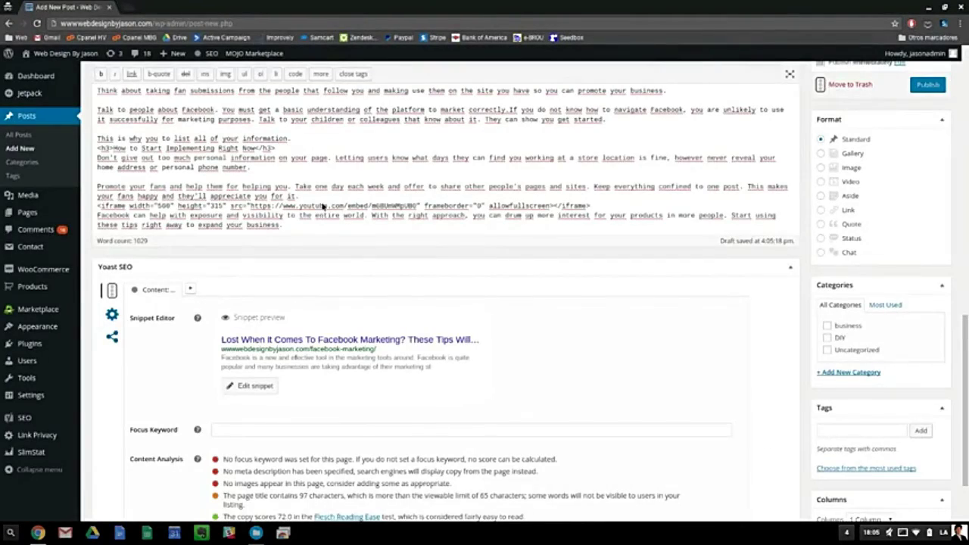
- Switch the post editor to visual mode and check the two embedded tweets and their links within the text
scroll(325, 209, up, 10)
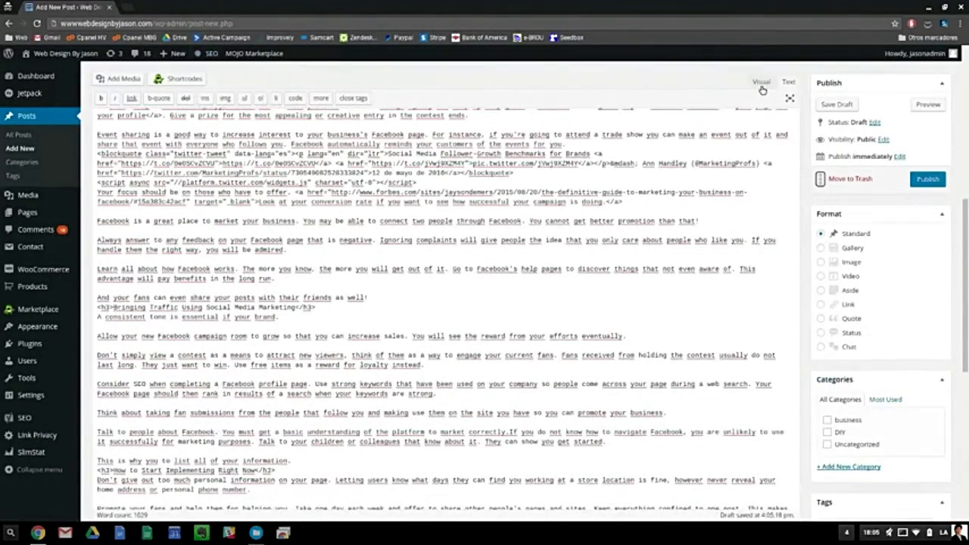
click(761, 82)
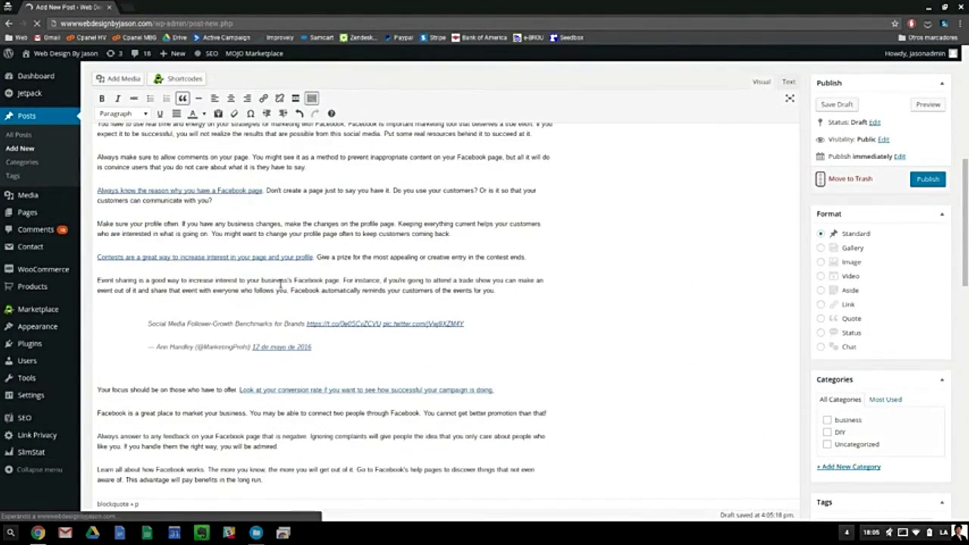
scroll(380, 246, up, 10)
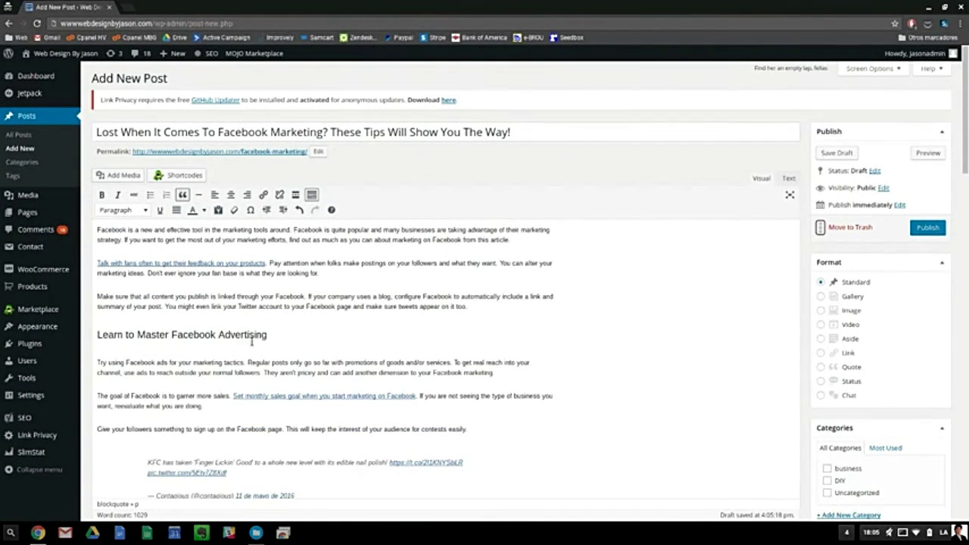
scroll(293, 408, down, 1)
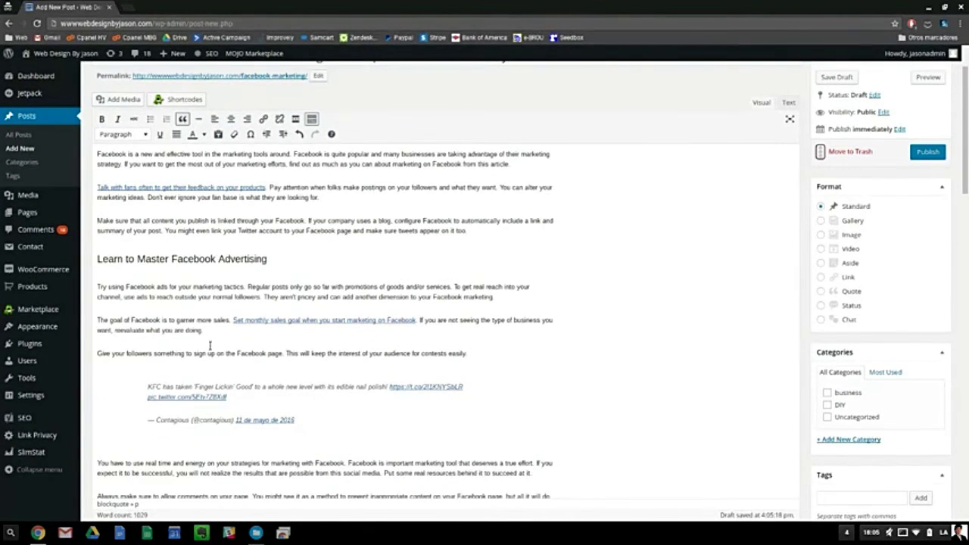
click(407, 389)
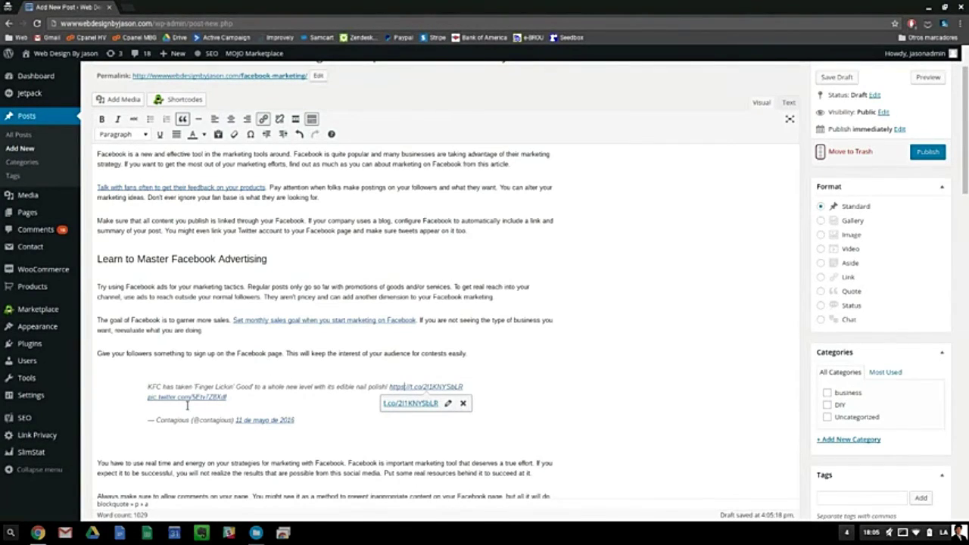
key(Down)
key(Up)
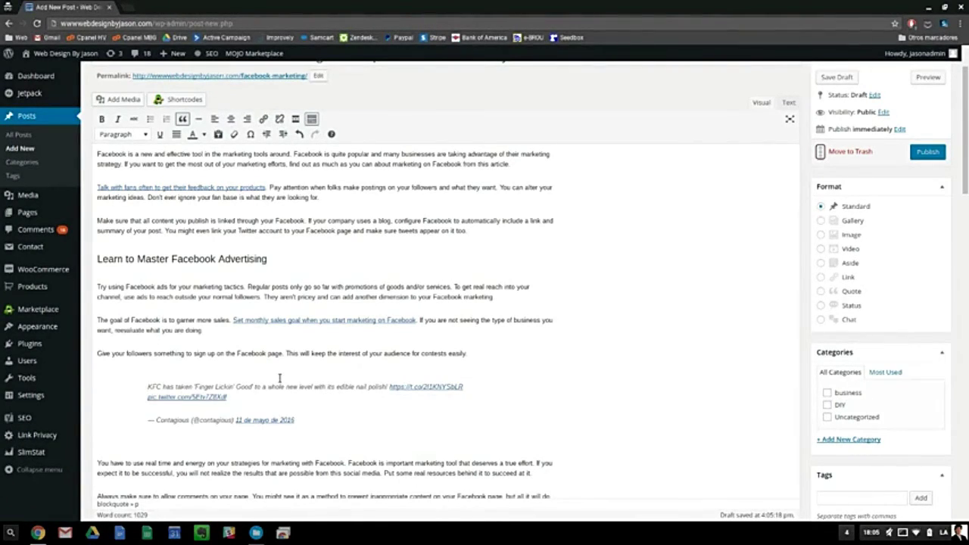
scroll(279, 378, down, 3)
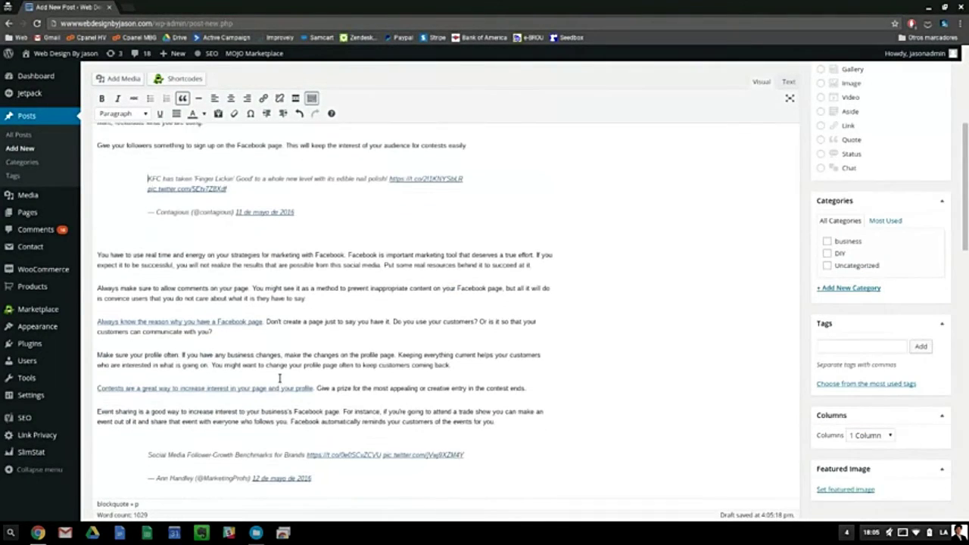
scroll(310, 409, down, 1)
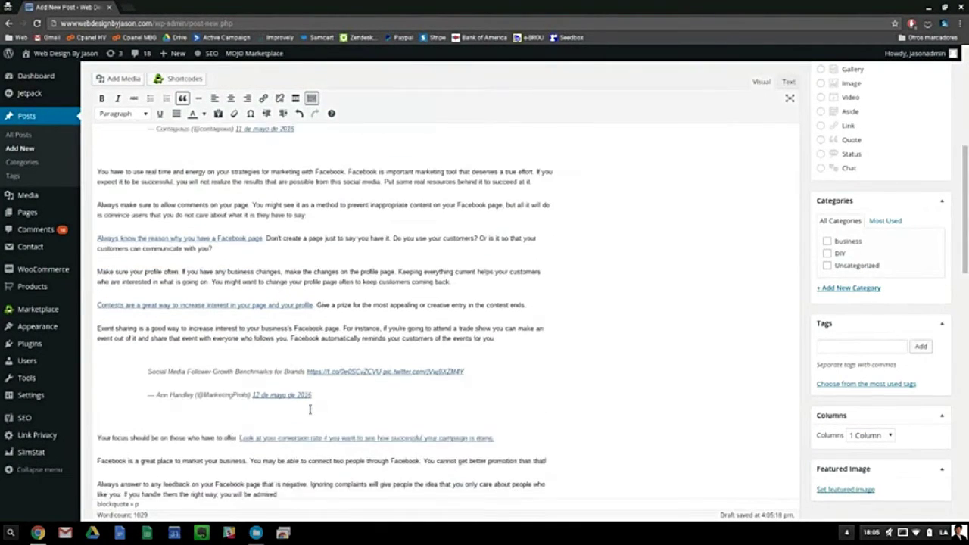
scroll(329, 390, down, 2)
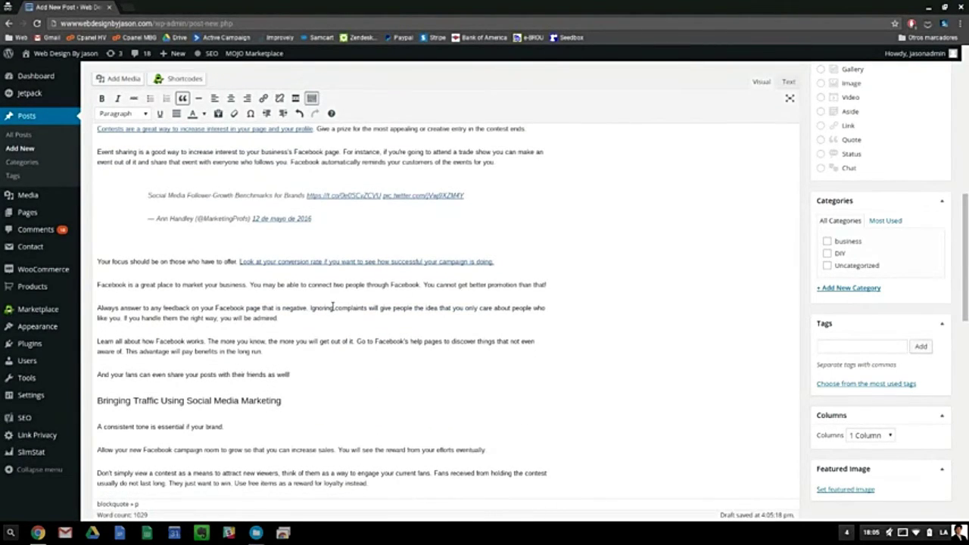
- Assign the post to the business category and add the tags facebook and marketing
scroll(331, 306, down, 4)
scroll(393, 368, down, 2)
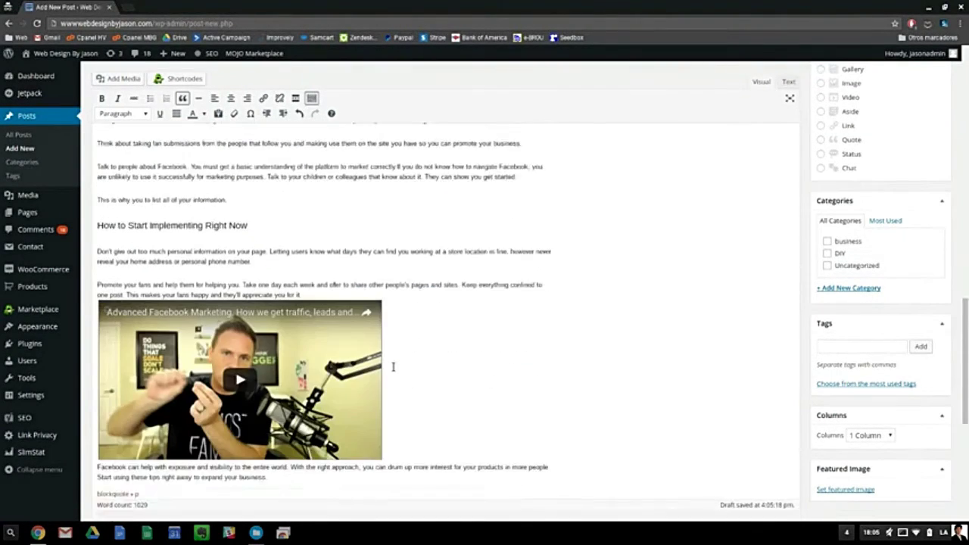
scroll(393, 367, down, 1)
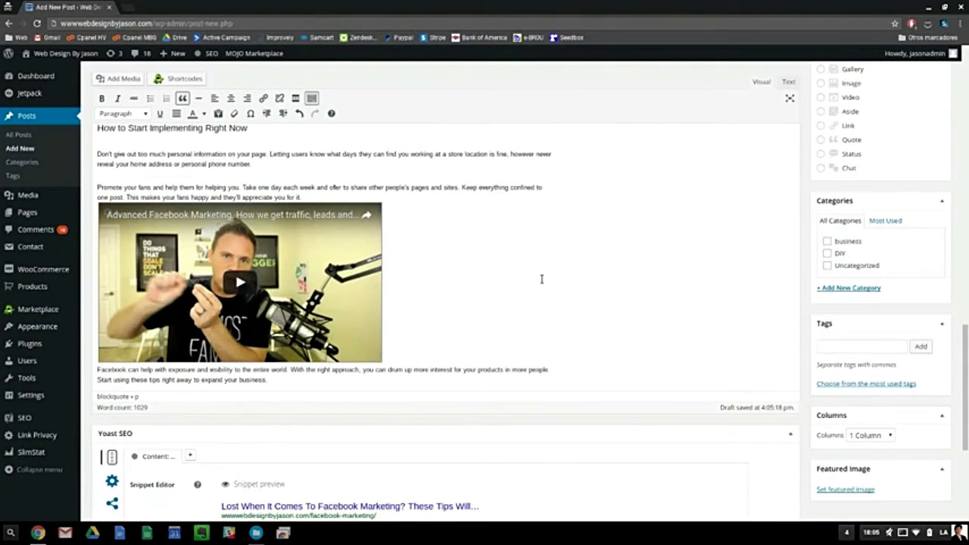
scroll(541, 278, up, 2)
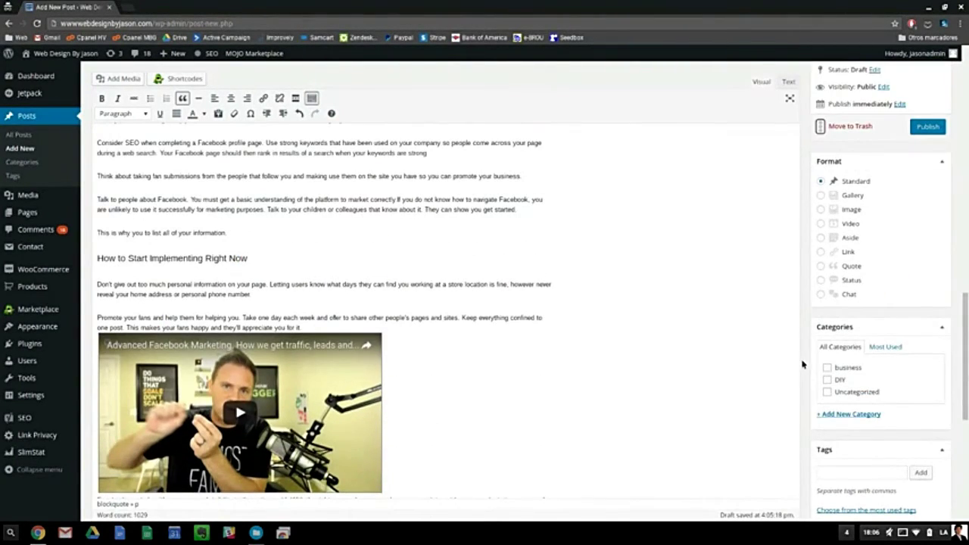
click(827, 368)
click(886, 475)
text(faceb)
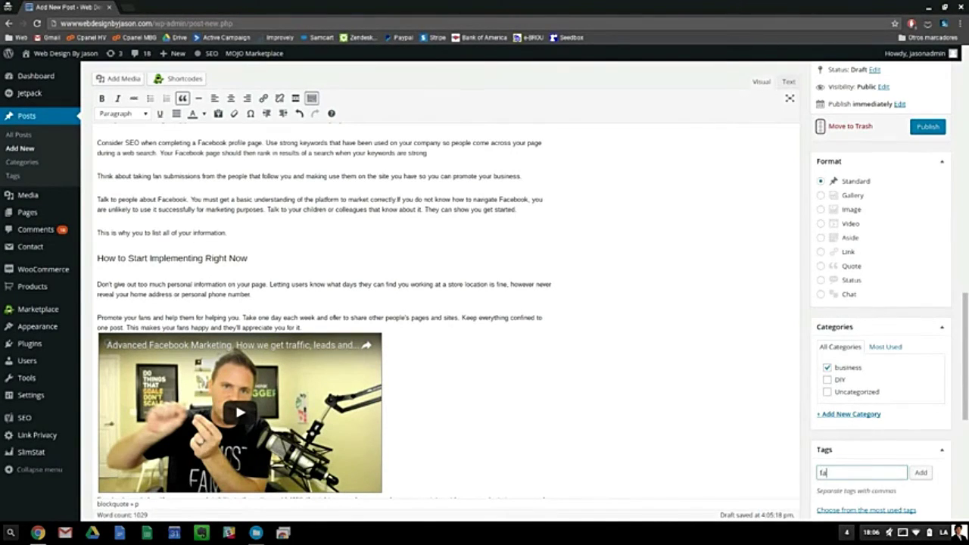
text(ook, mak)
text(eting)
click(920, 473)
- Enter meta description "If you're wondering how you can start marketing your company in Facebook, this article is going to help you a lot! Come in and see..."
scroll(750, 363, down, 5)
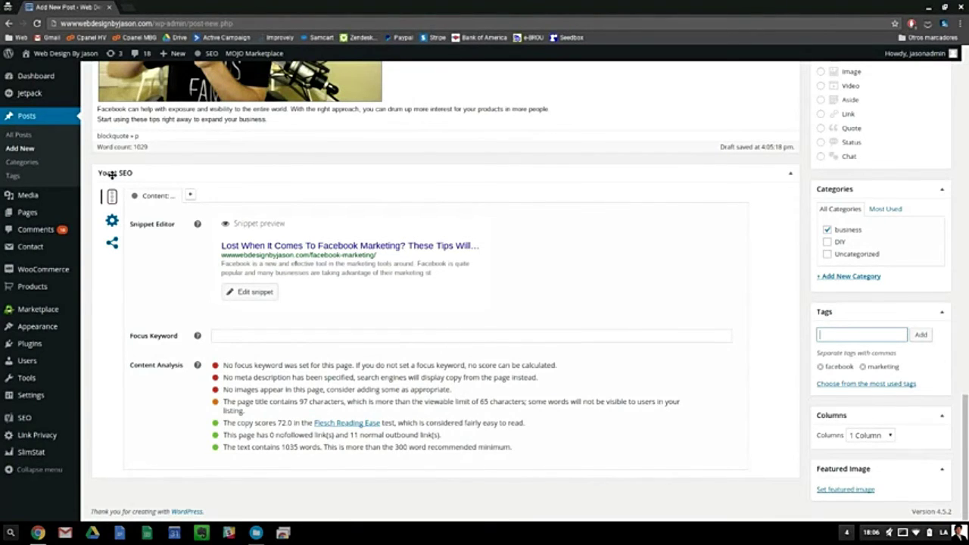
click(282, 276)
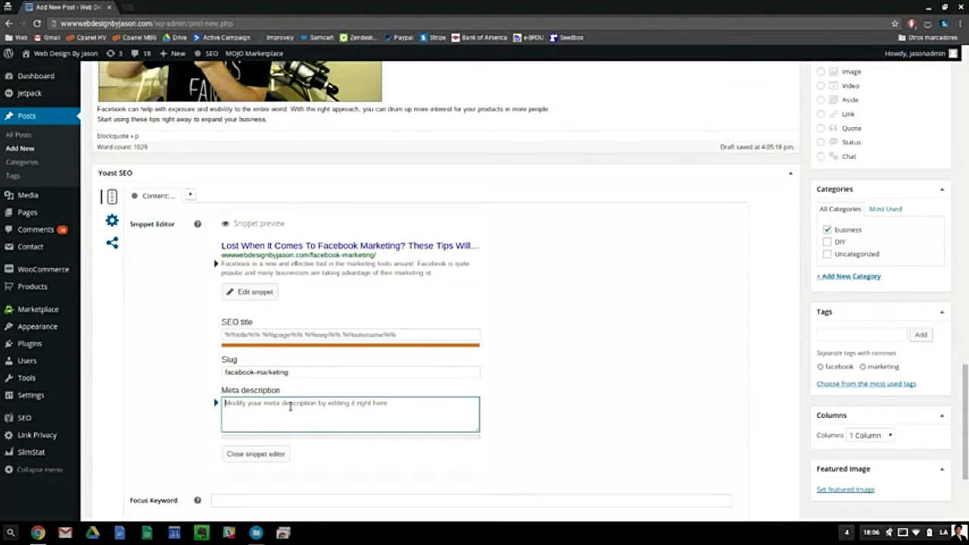
text(If you're)
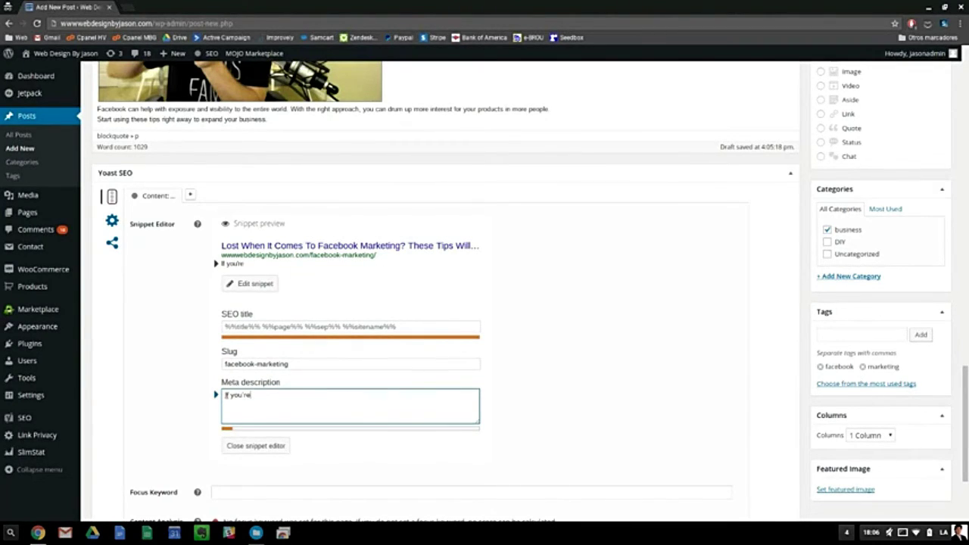
text( wondering how you d)
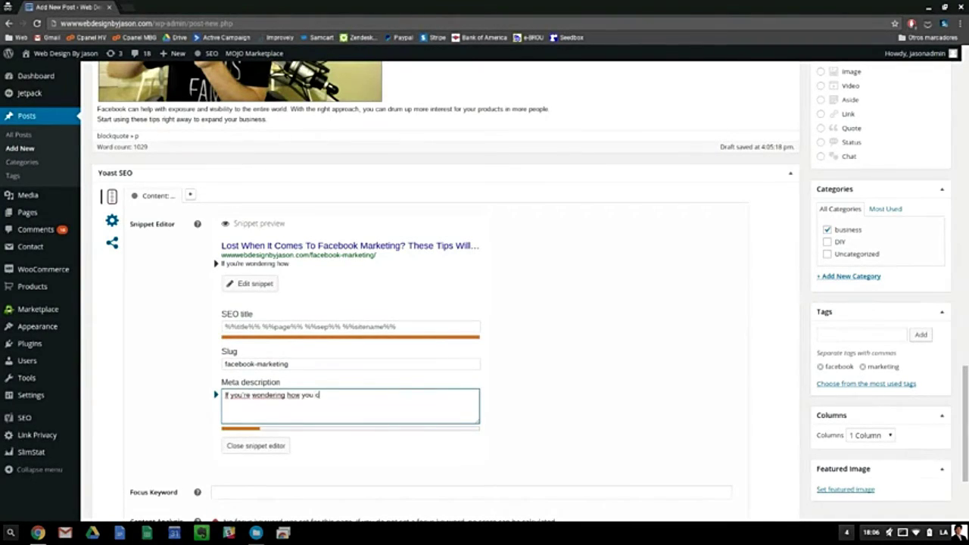
text(an start marketing your company)
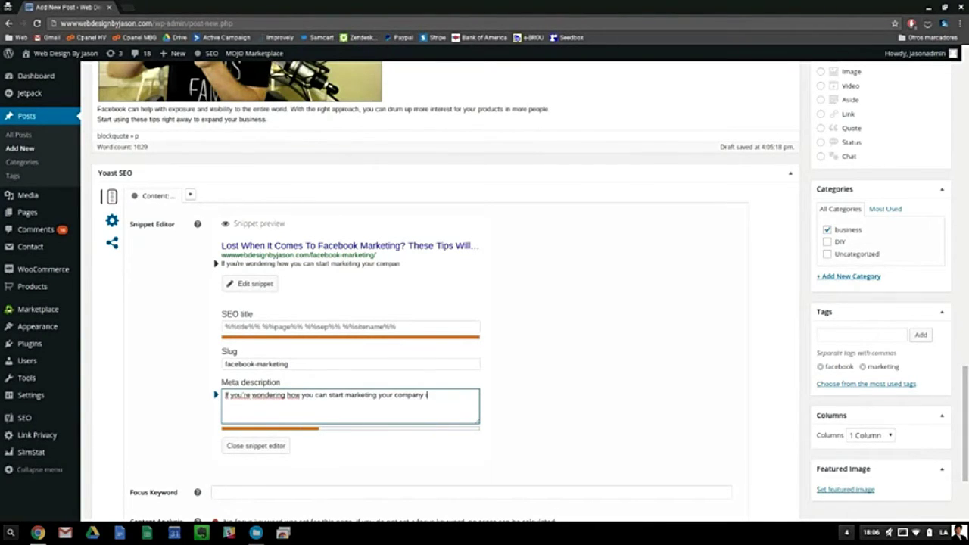
text( in Facebook)
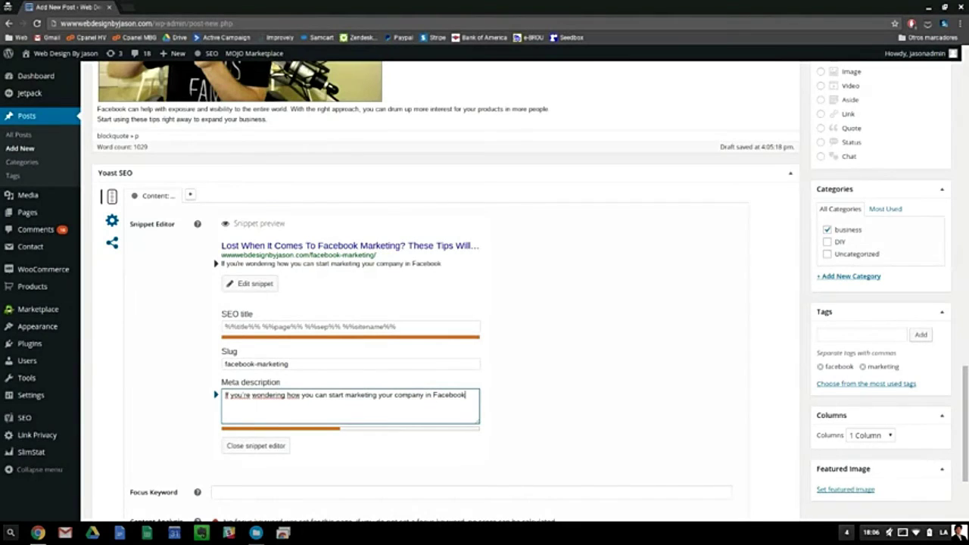
text(, this article i)
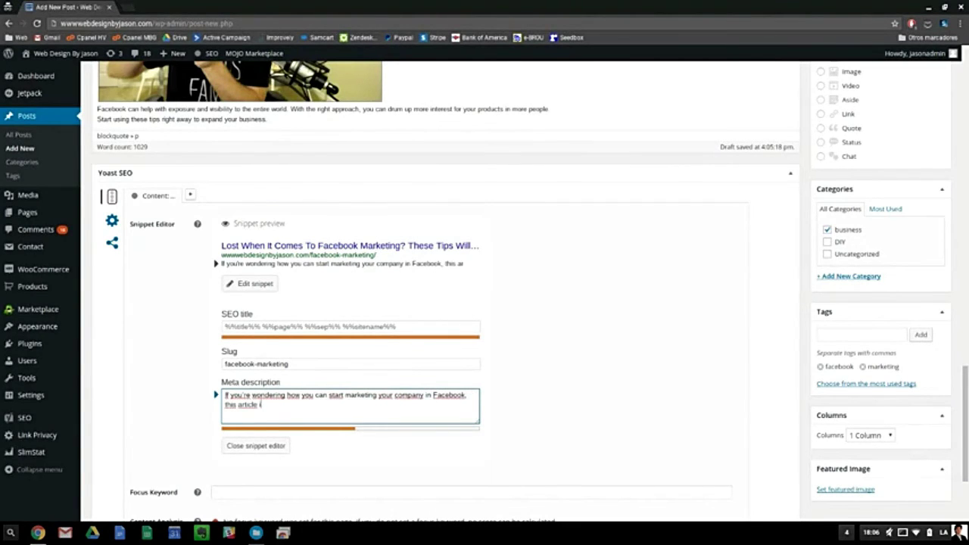
text(s going to help you)
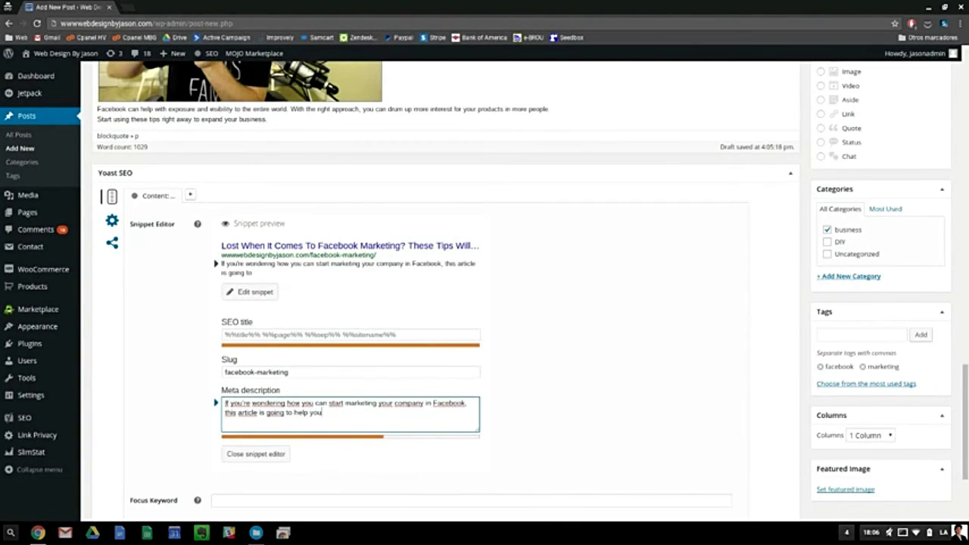
text( a lot! Come)
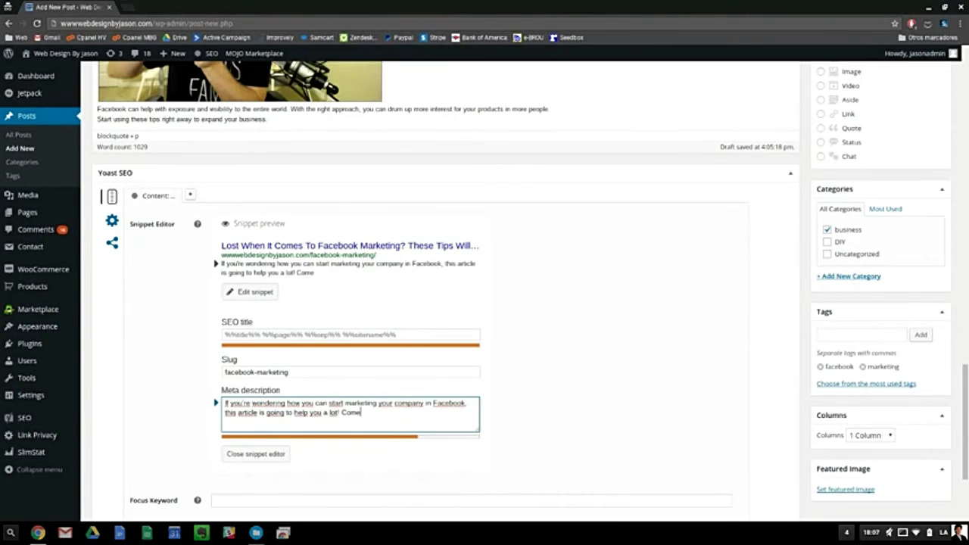
text( in and see...)
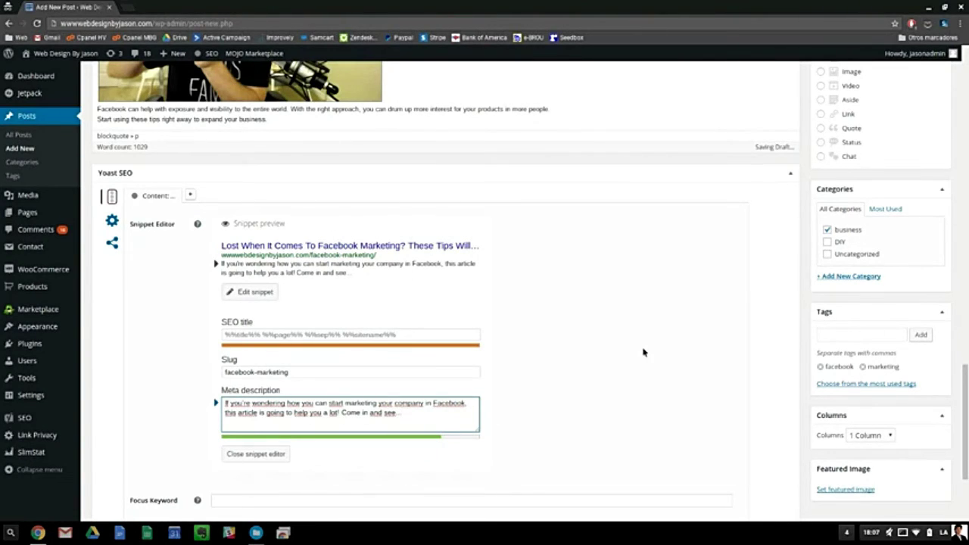
- Publish the post and view it through its permalink in a new browser tab
scroll(643, 351, up, 5)
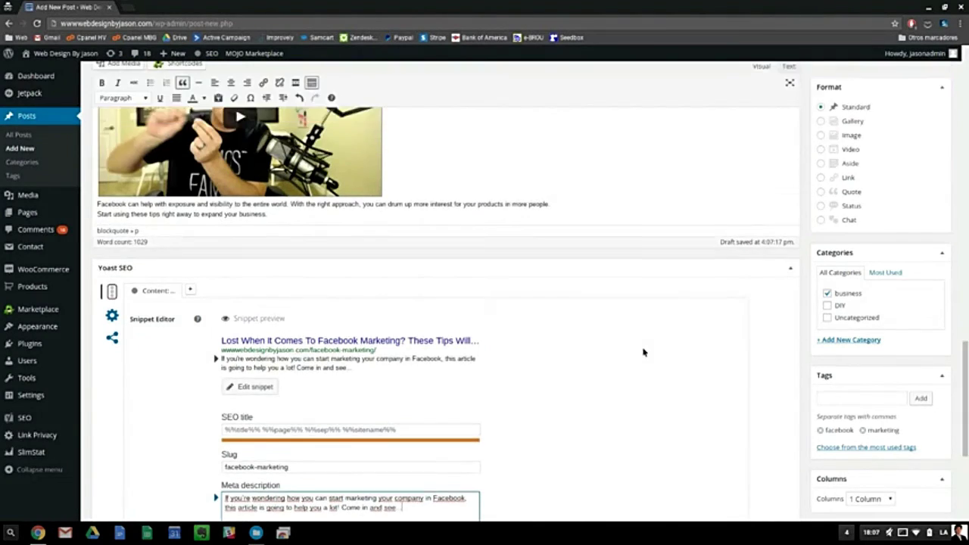
scroll(647, 351, up, 10)
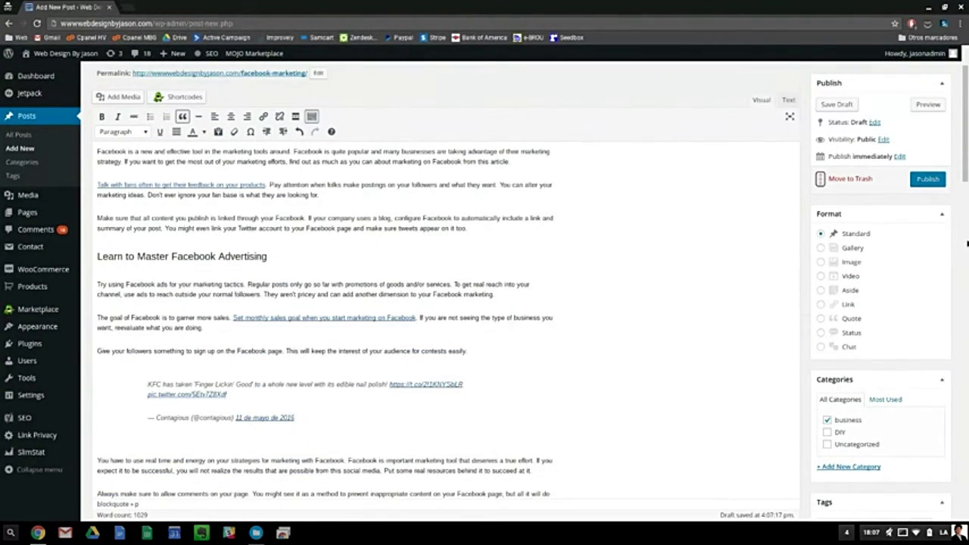
click(919, 185)
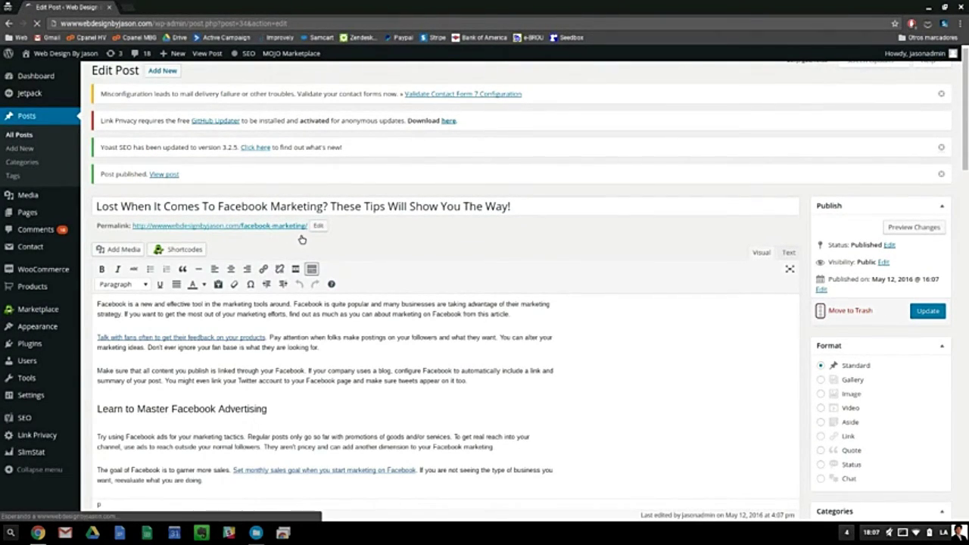
right_click(256, 225)
click(348, 232)
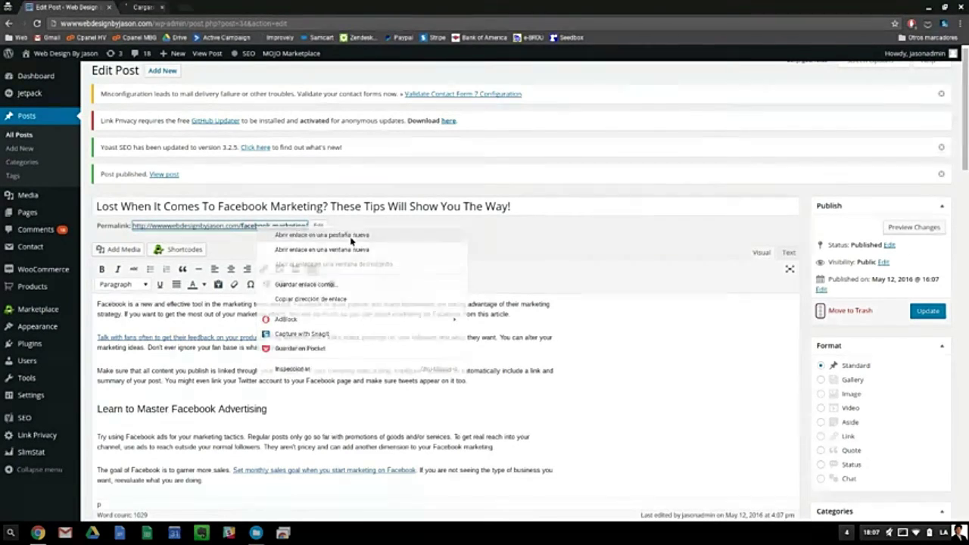
click(180, 7)
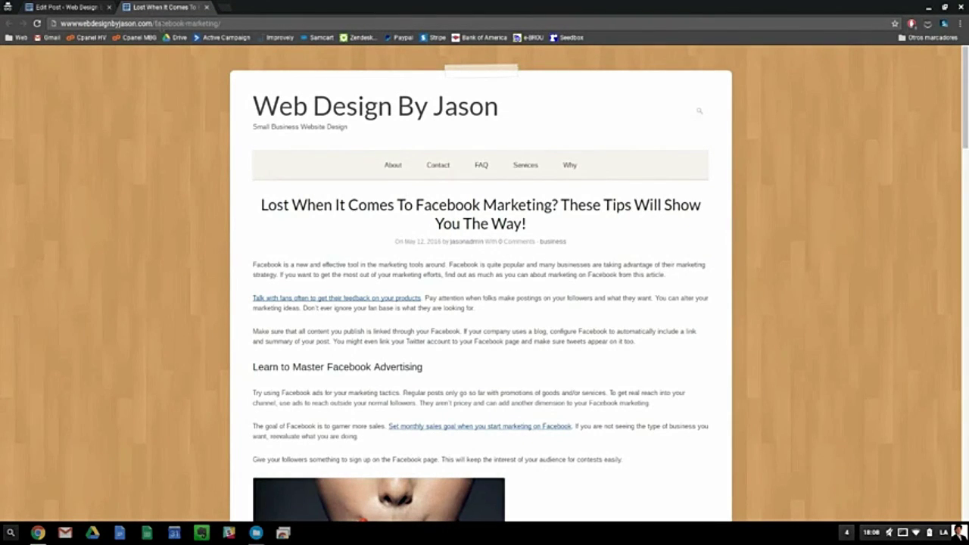
- Check the published post's URL slug, the title's HTML tag in the page inspector, and the "Learn to Master Facebook Advertising" subheading
drag(158, 23, 219, 23)
click(219, 24)
right_click(373, 215)
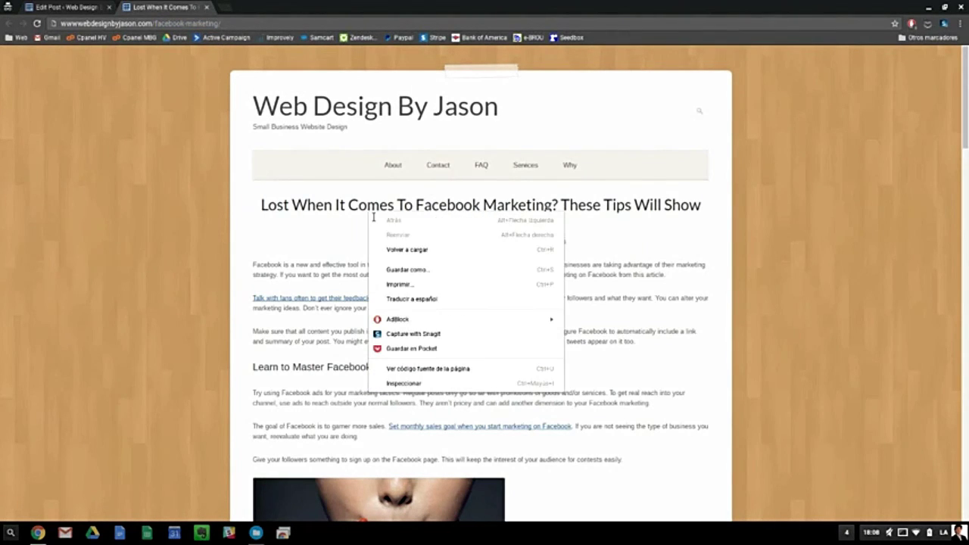
click(405, 385)
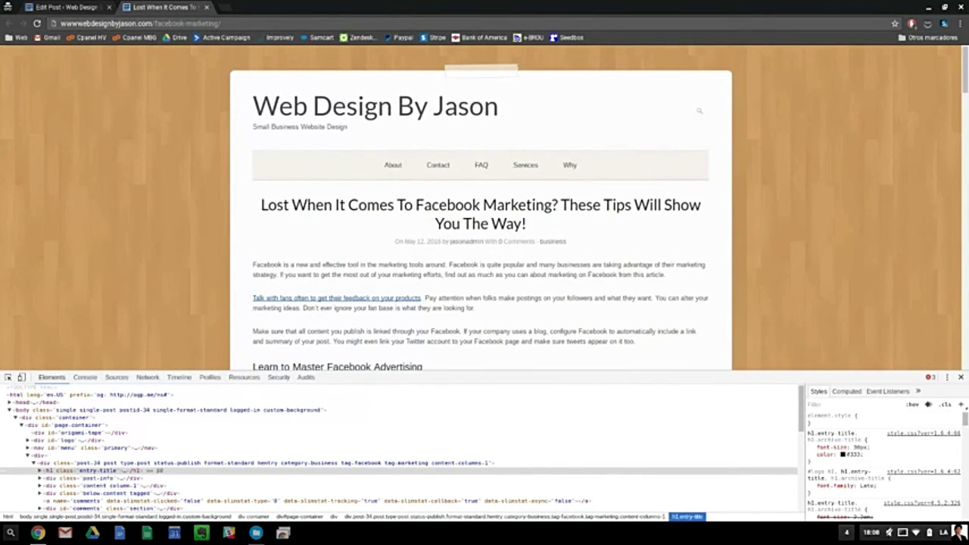
click(960, 377)
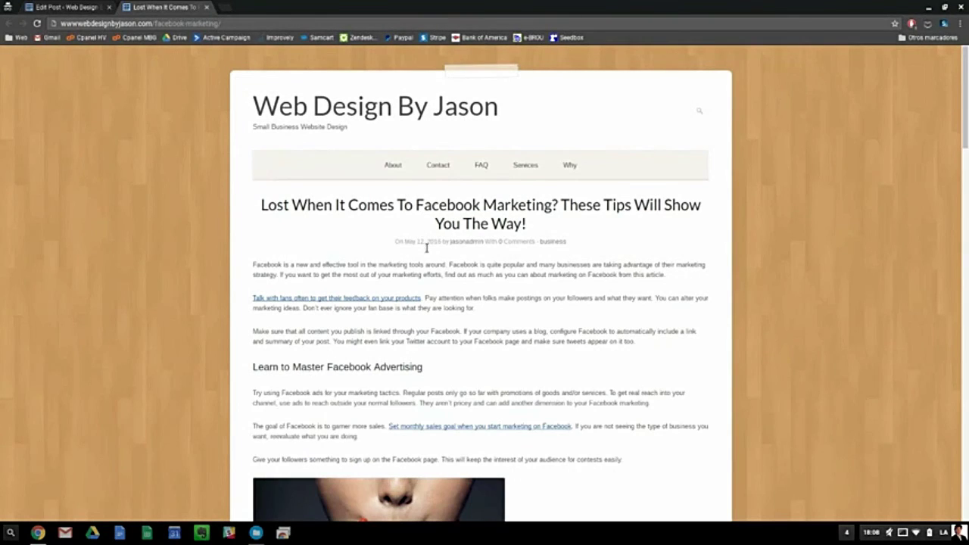
triple_click(399, 370)
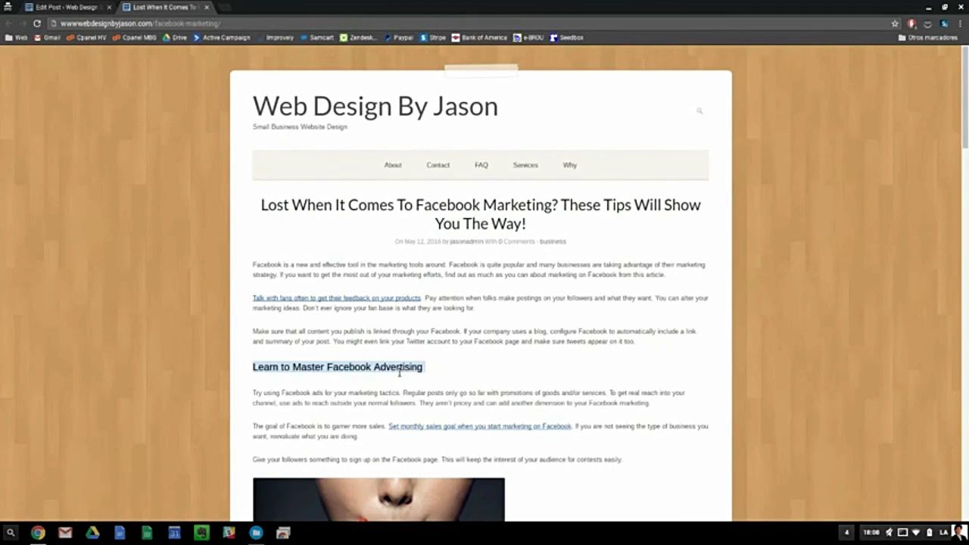
triple_click(509, 225)
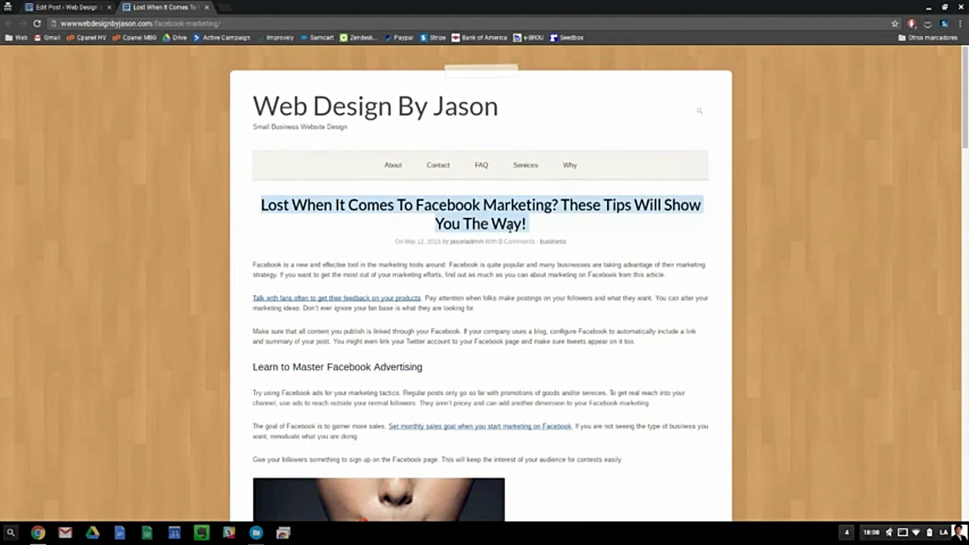
click(571, 297)
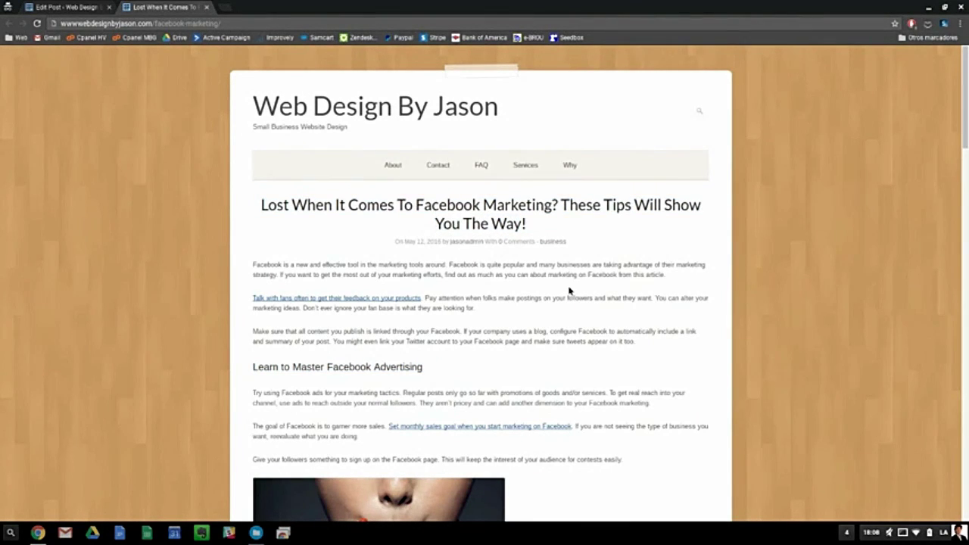
- Review the published post from start to end, examining the links, both embedded tweets, the subheadings, the YouTube video and the tags
scroll(569, 291, down, 1)
scroll(569, 291, down, 3)
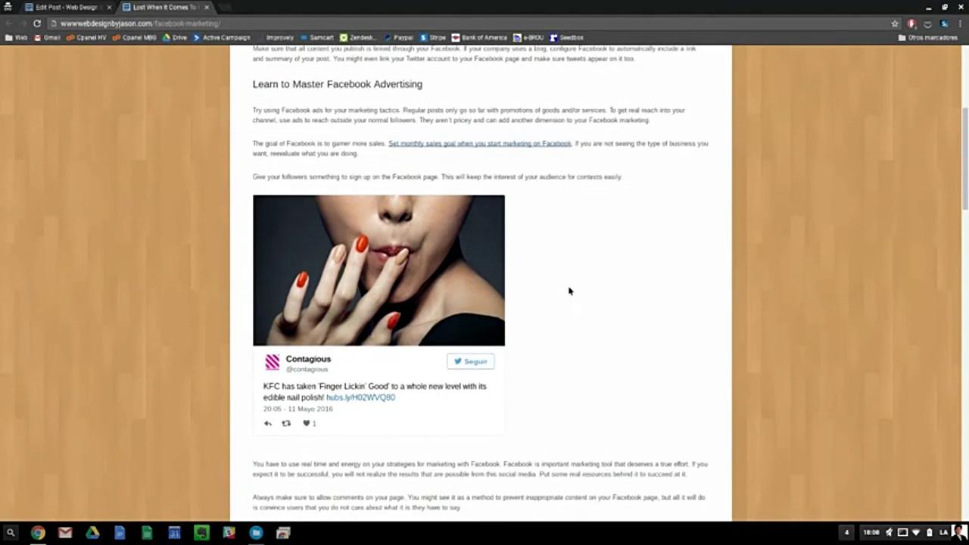
scroll(573, 242, down, 5)
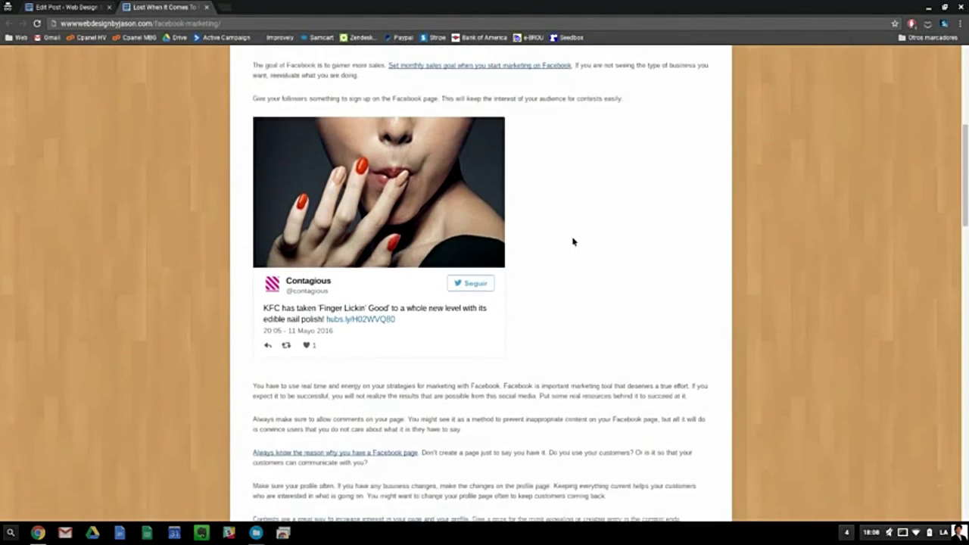
scroll(573, 242, down, 2)
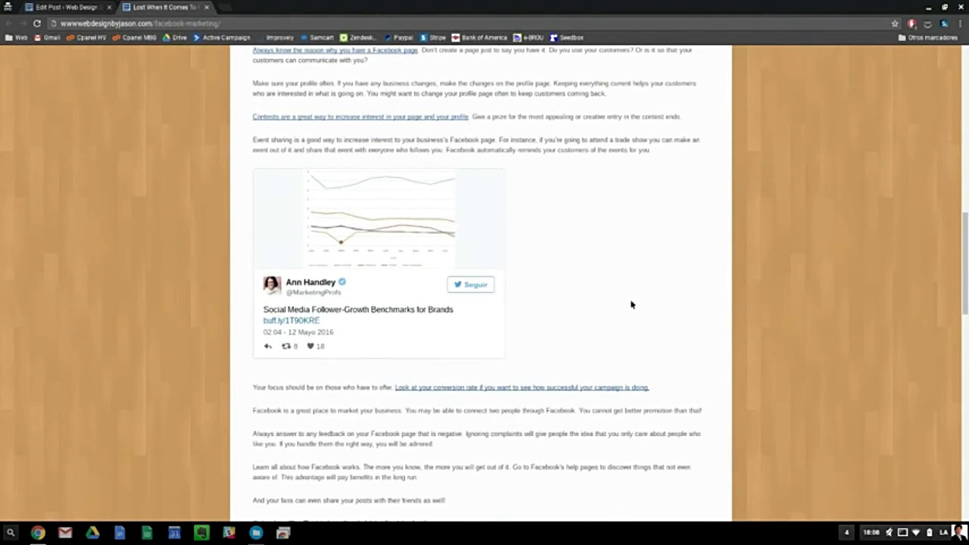
scroll(631, 304, up, 4)
scroll(631, 305, down, 11)
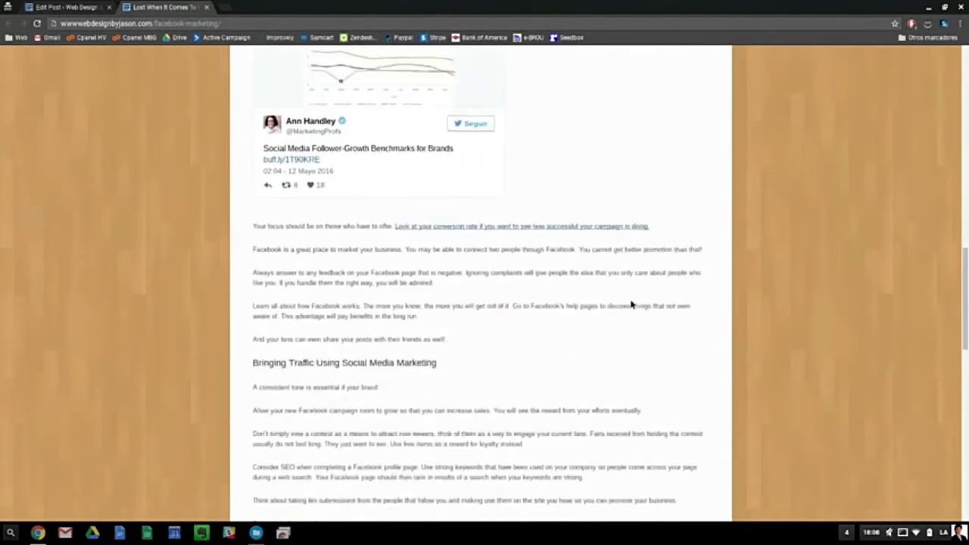
scroll(631, 304, down, 3)
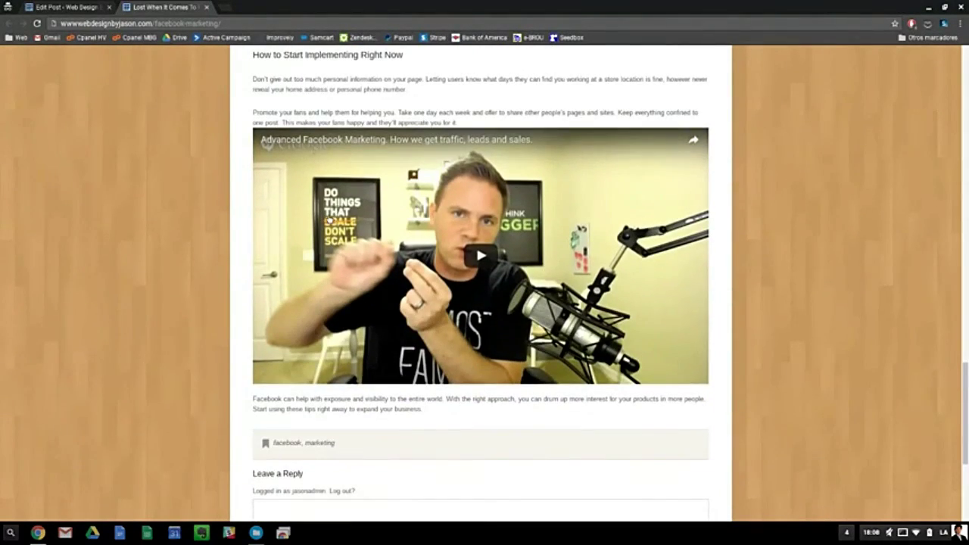
scroll(492, 332, up, 5)
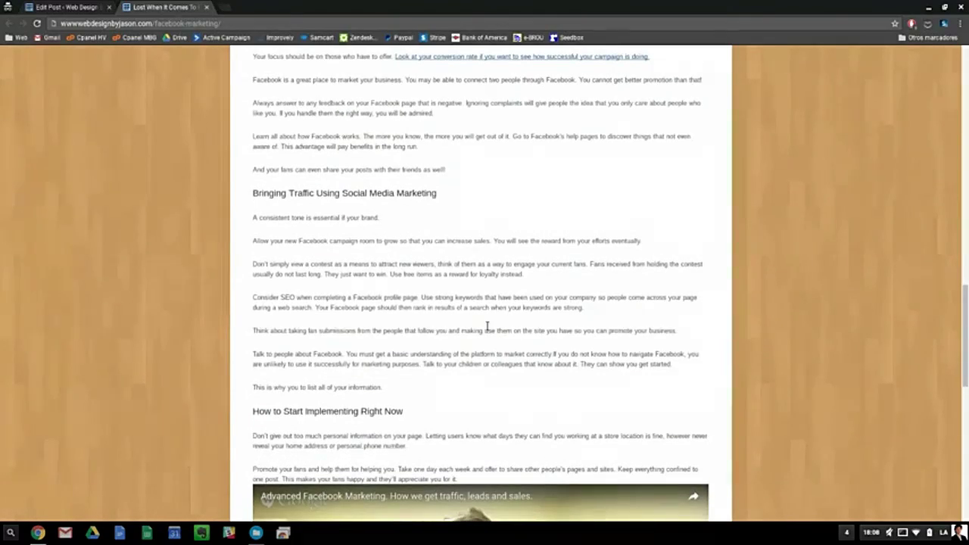
scroll(613, 153, up, 6)
scroll(612, 153, up, 12)
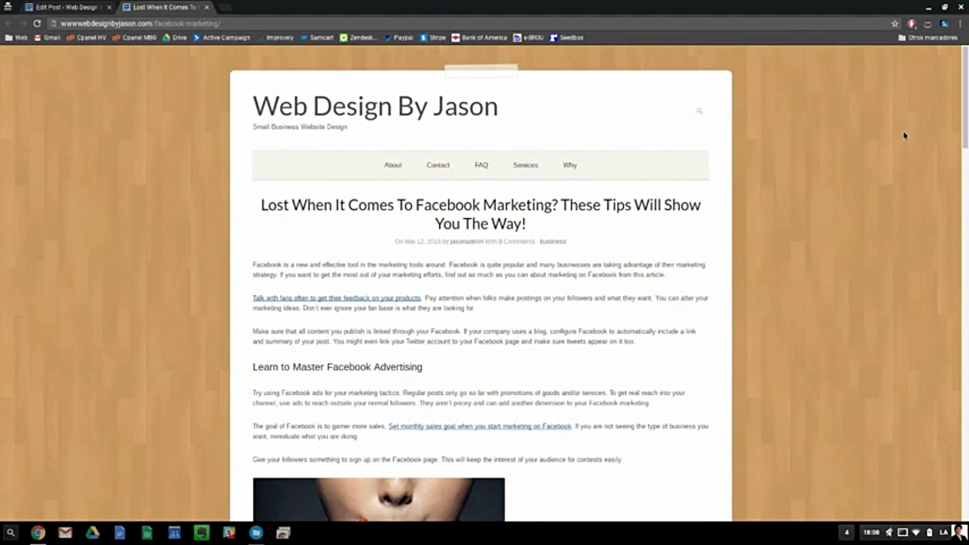
click(944, 25)
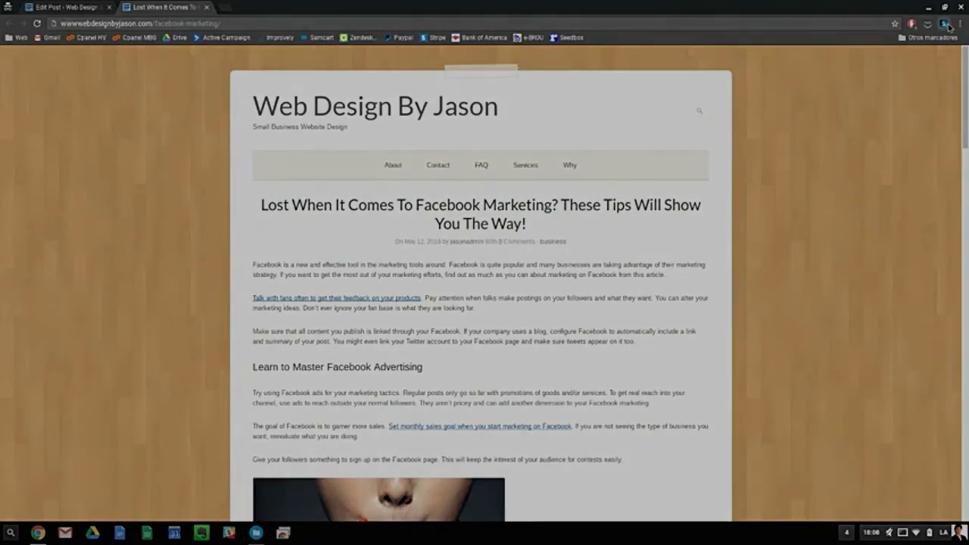